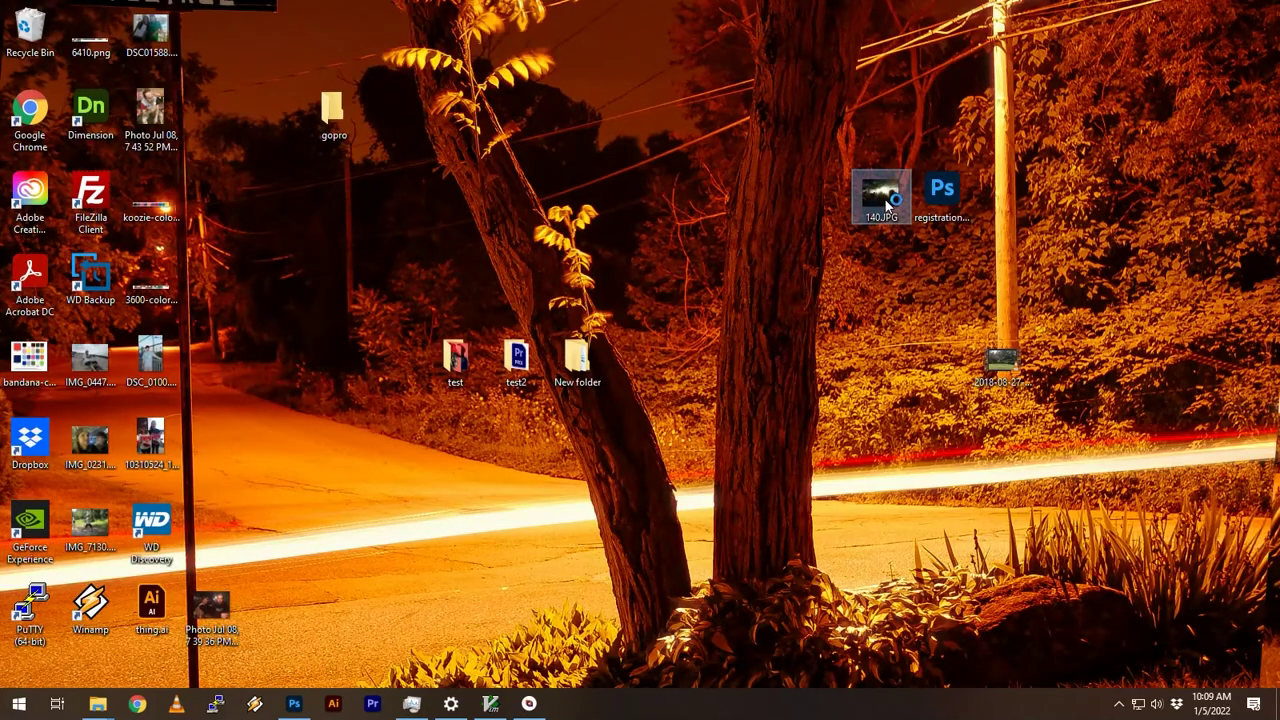
Step: Drag 140.JPG from the desktop onto the Photoshop taskbar icon to open it
drag(880, 194, 120, 521)
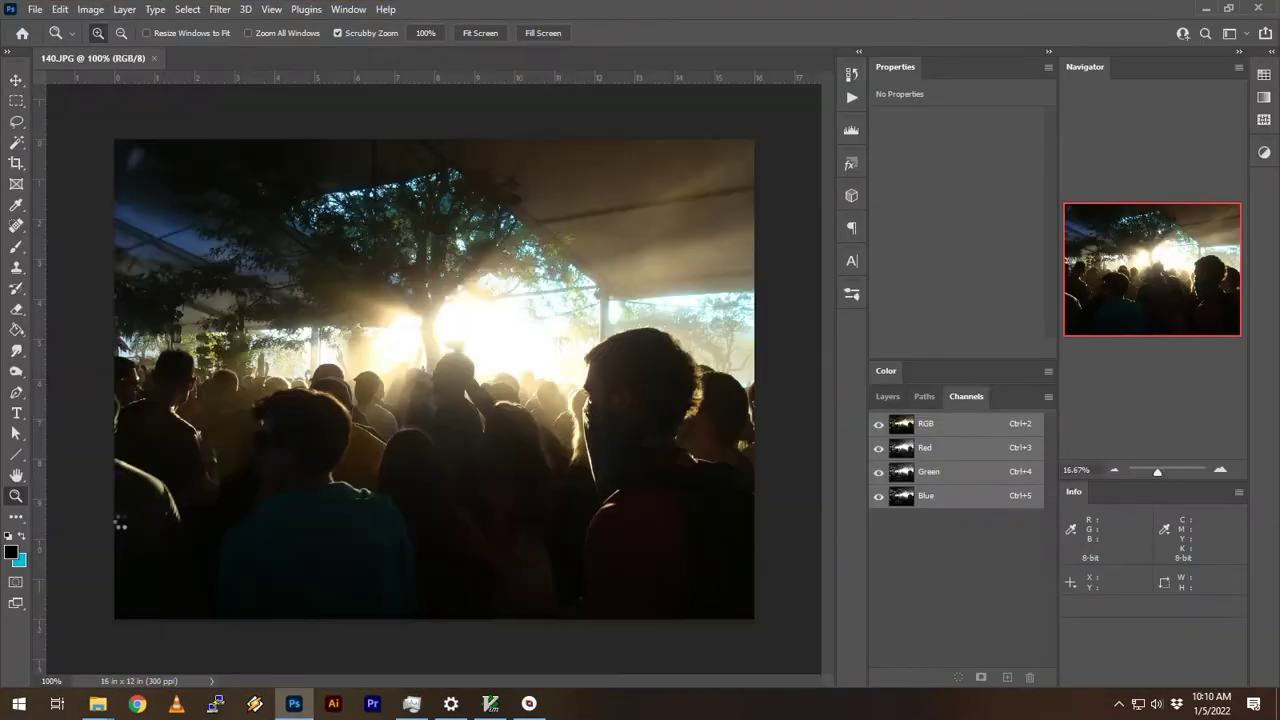
Step: Check the photo's 16 × 12 in, 300 ppi image size without changing it
click(91, 9)
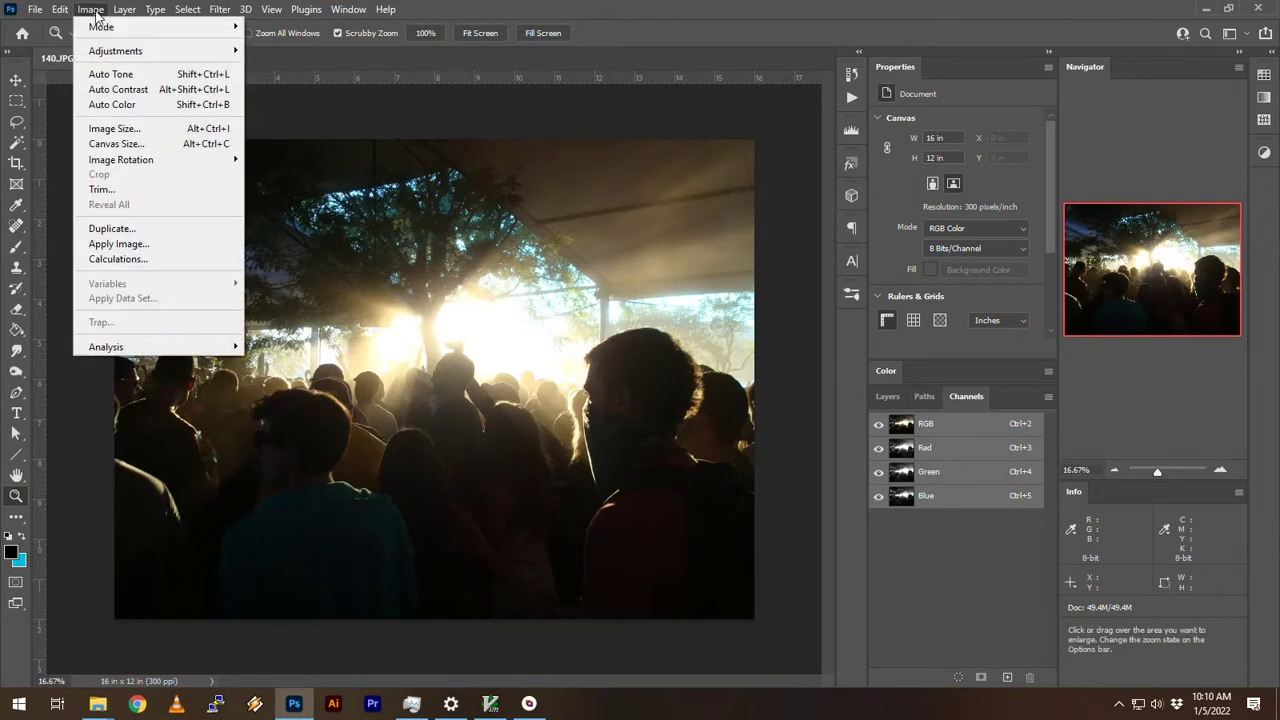
click(112, 128)
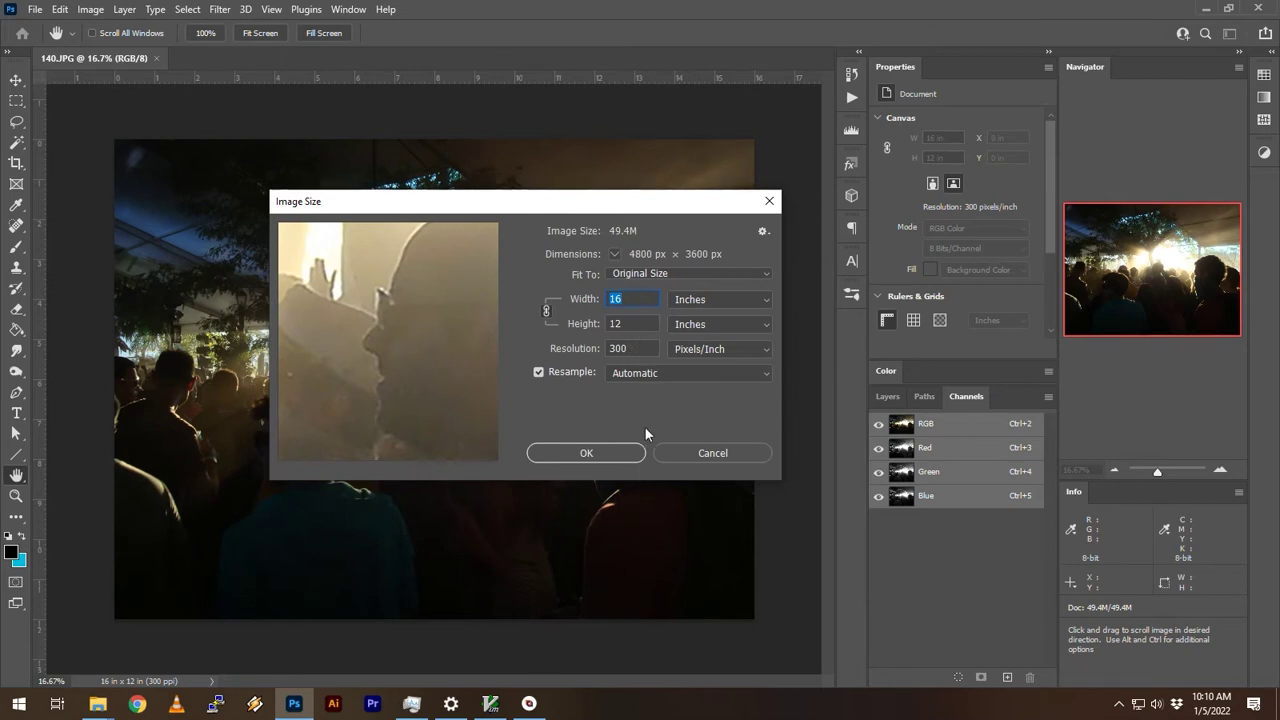
click(620, 452)
Step: Convert the image to CMYK Color mode, accepting the profile warning
click(91, 9)
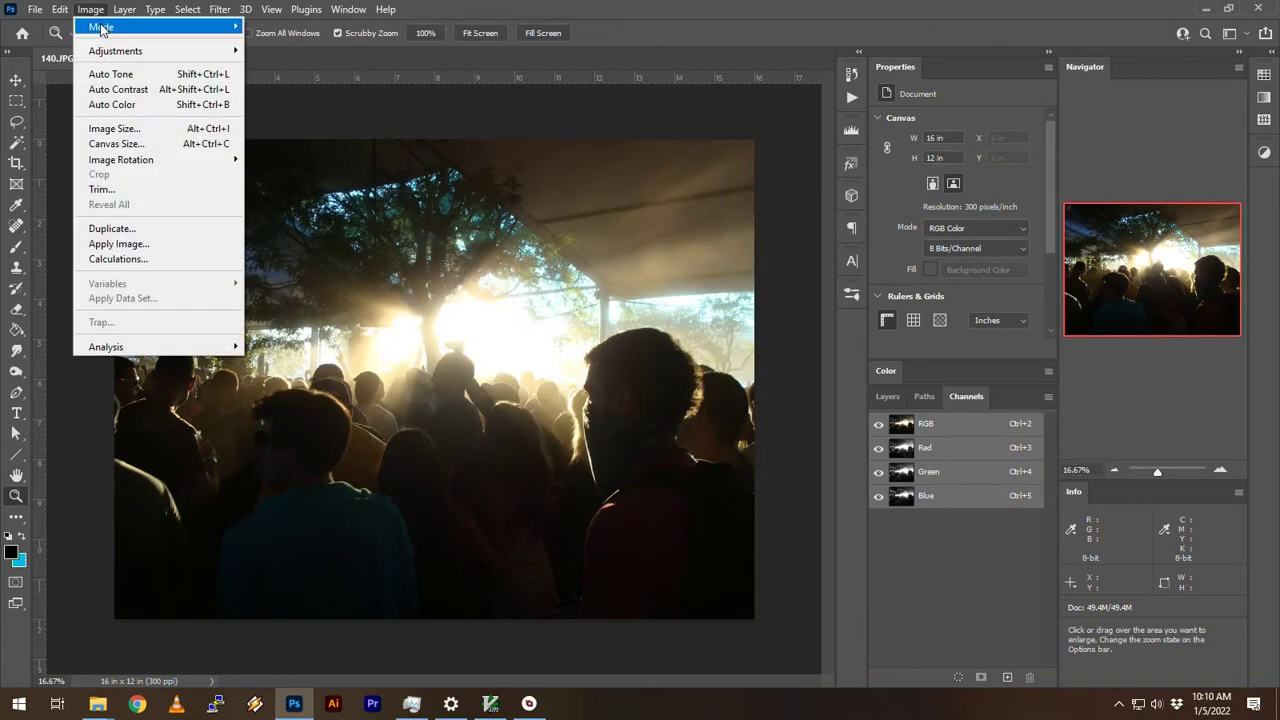
mouse_move(101, 28)
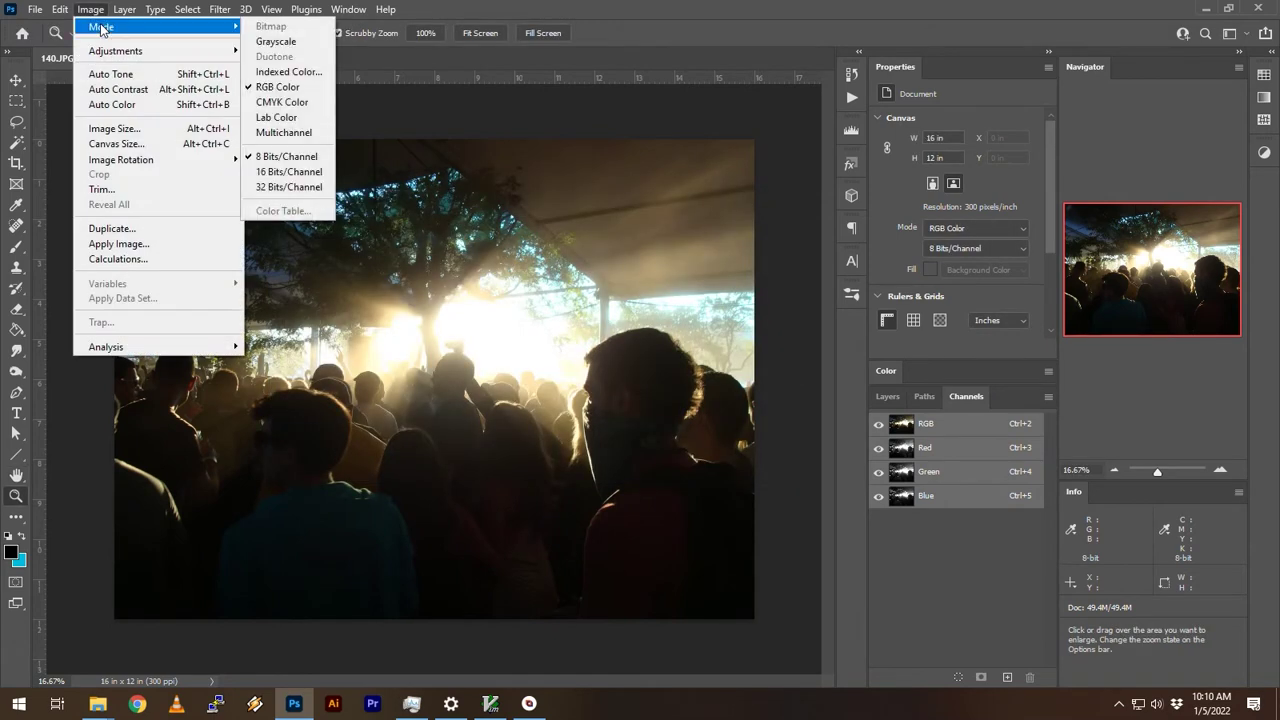
click(283, 102)
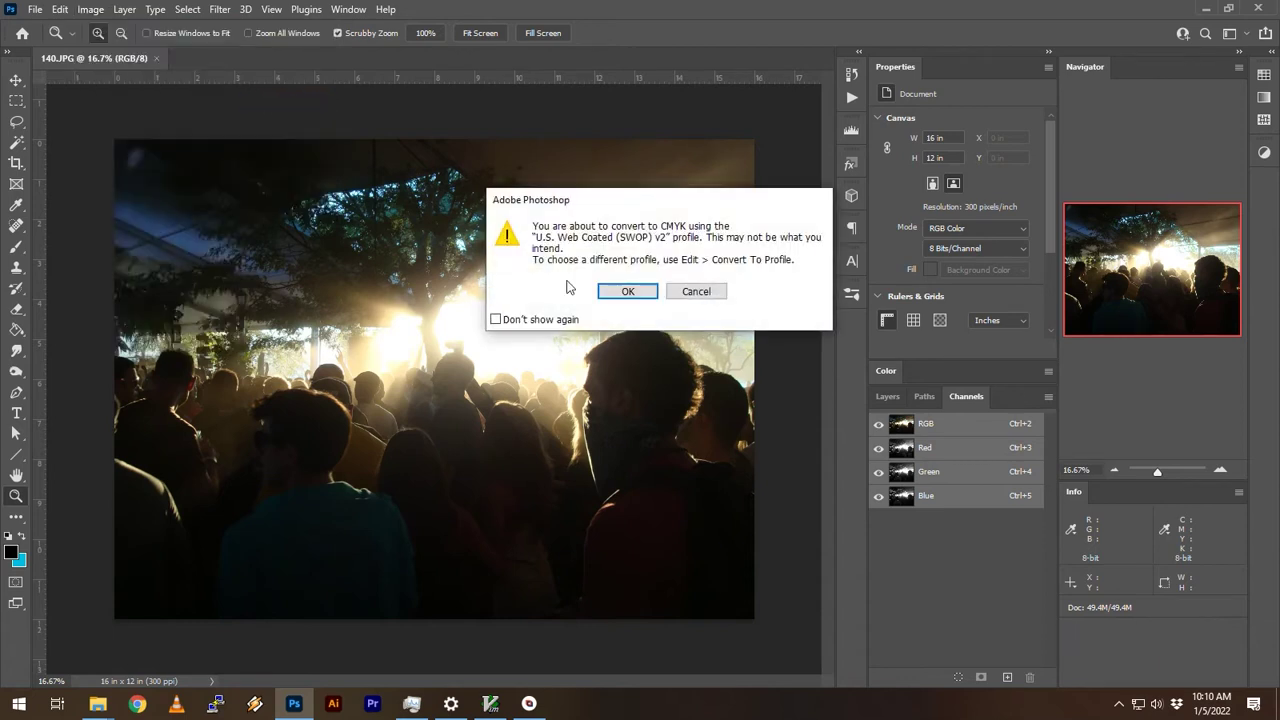
click(628, 291)
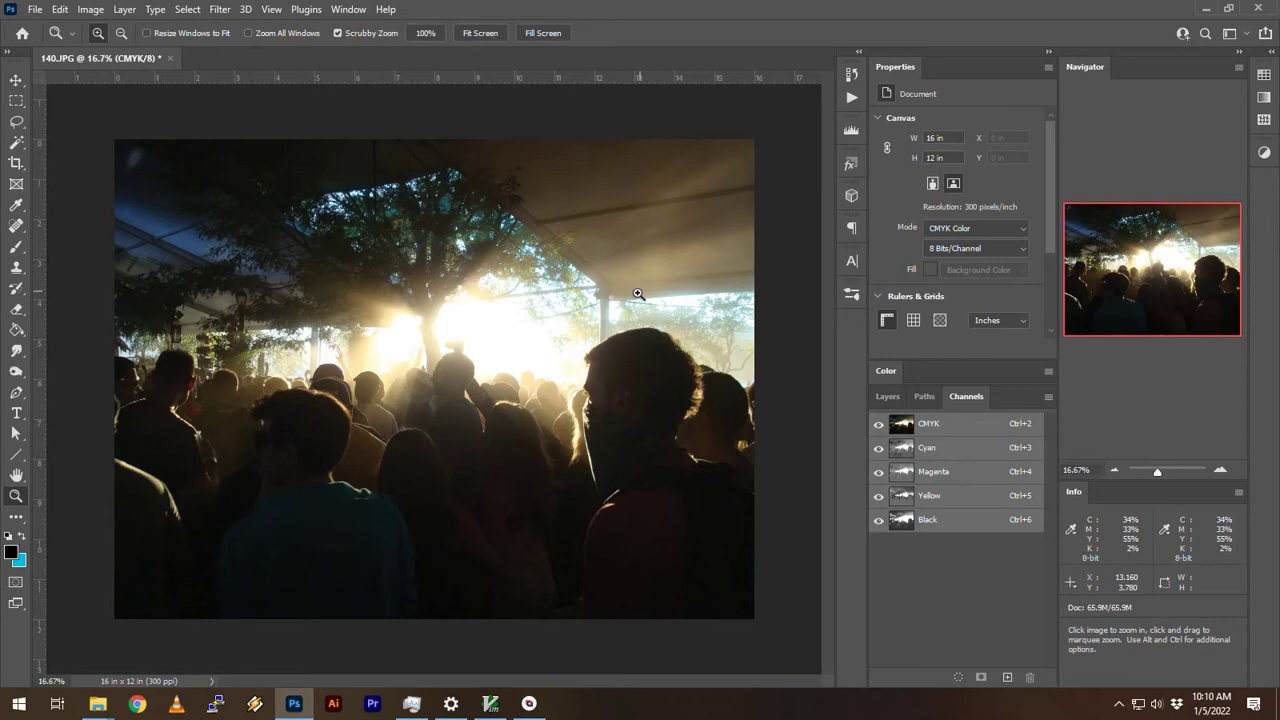
click(887, 397)
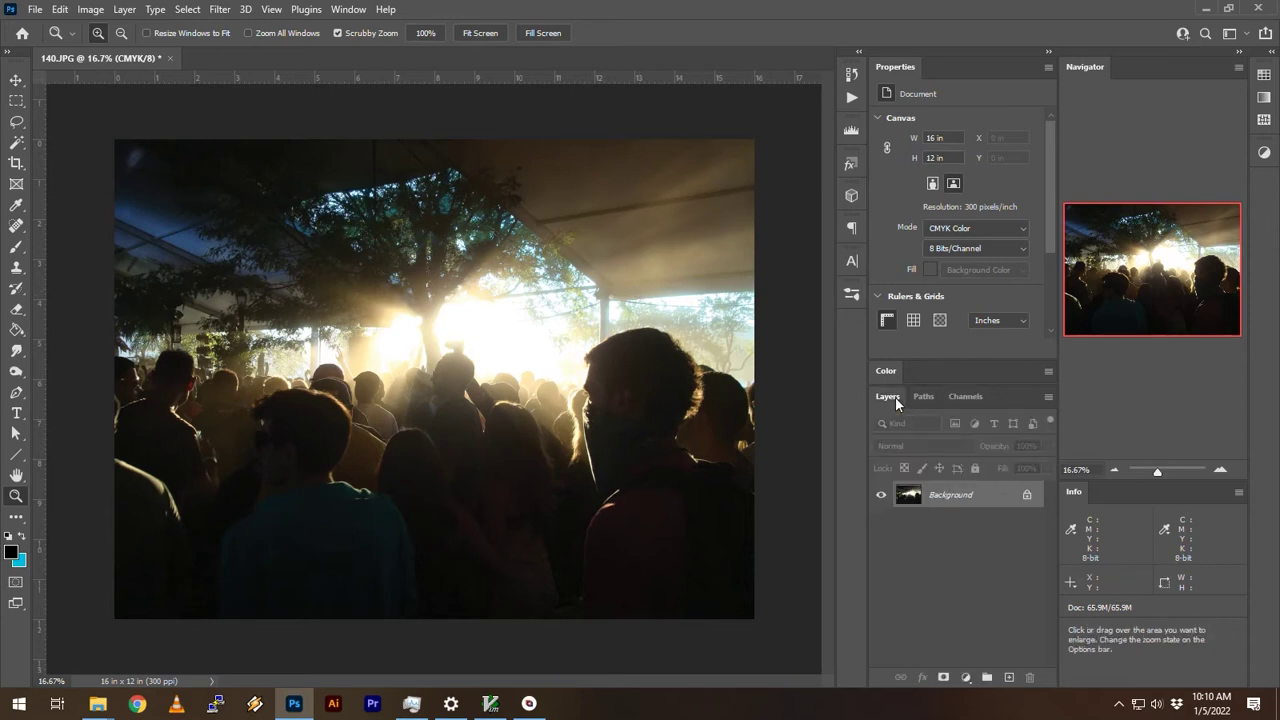
Step: Unlock the Background and enlarge the canvas to 19 × 12.5 in
click(1028, 496)
click(90, 11)
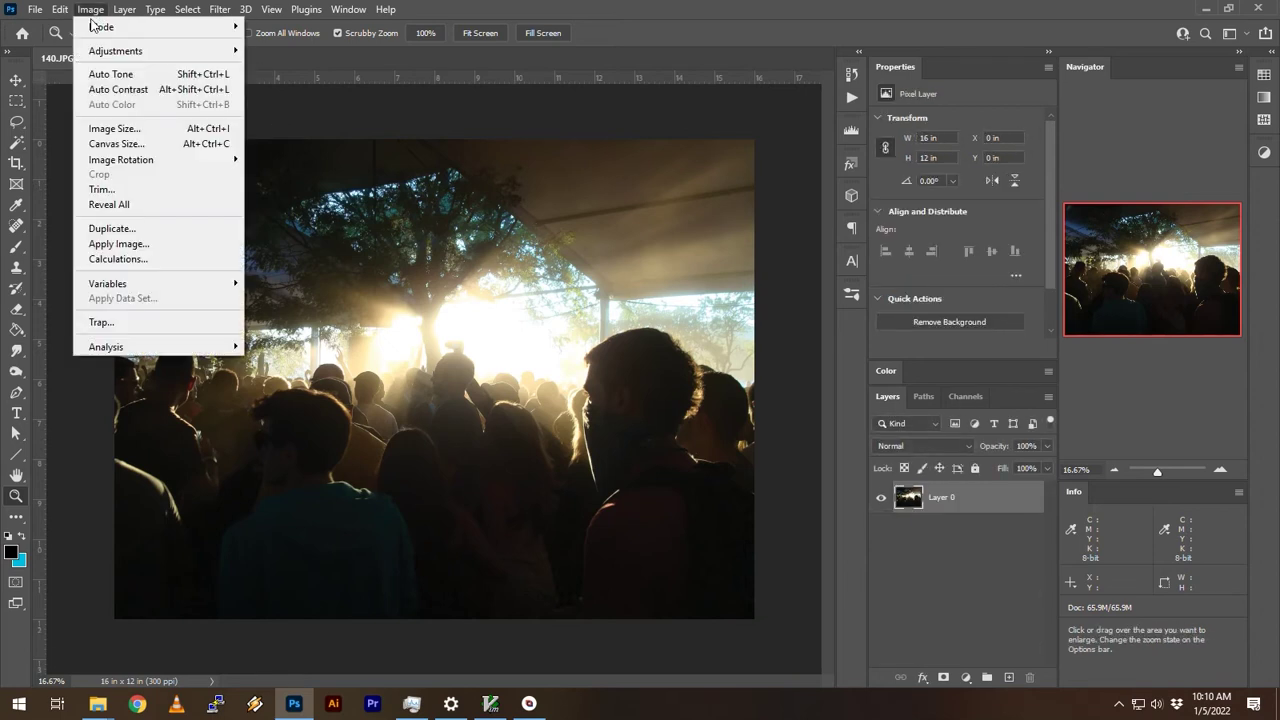
click(147, 149)
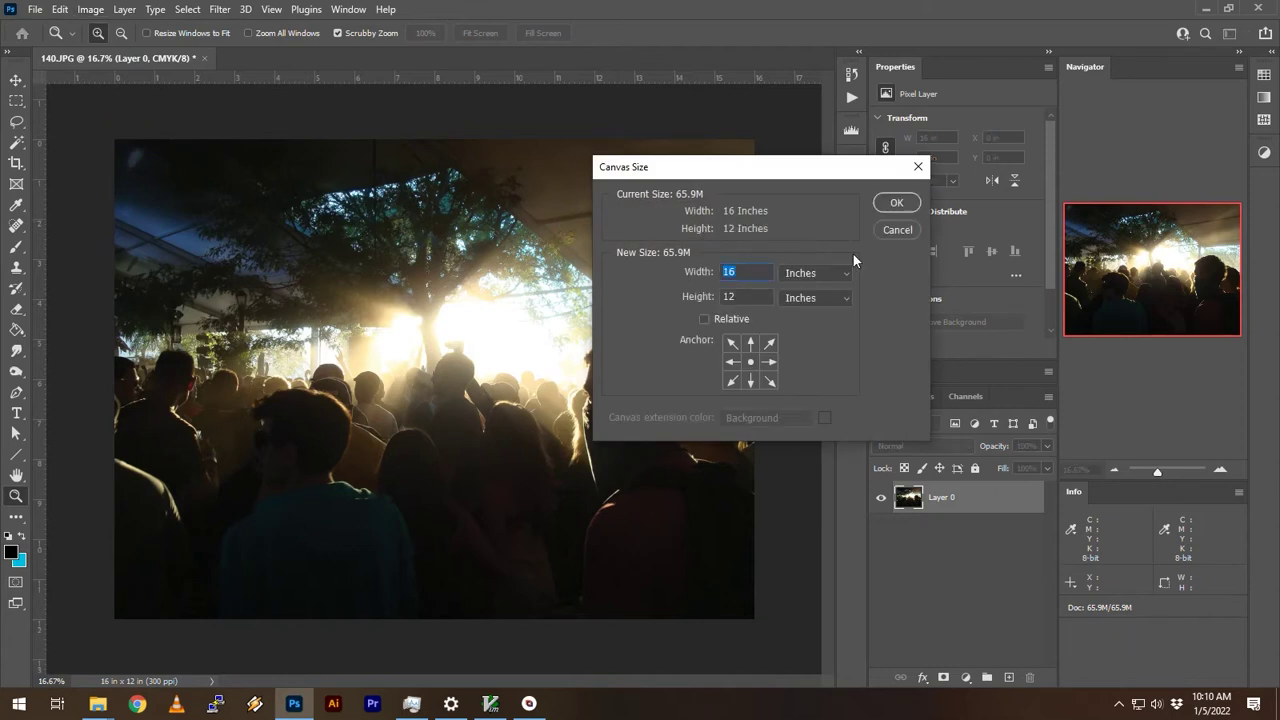
text(19)
key(Tab)
text(12.)
key(Return)
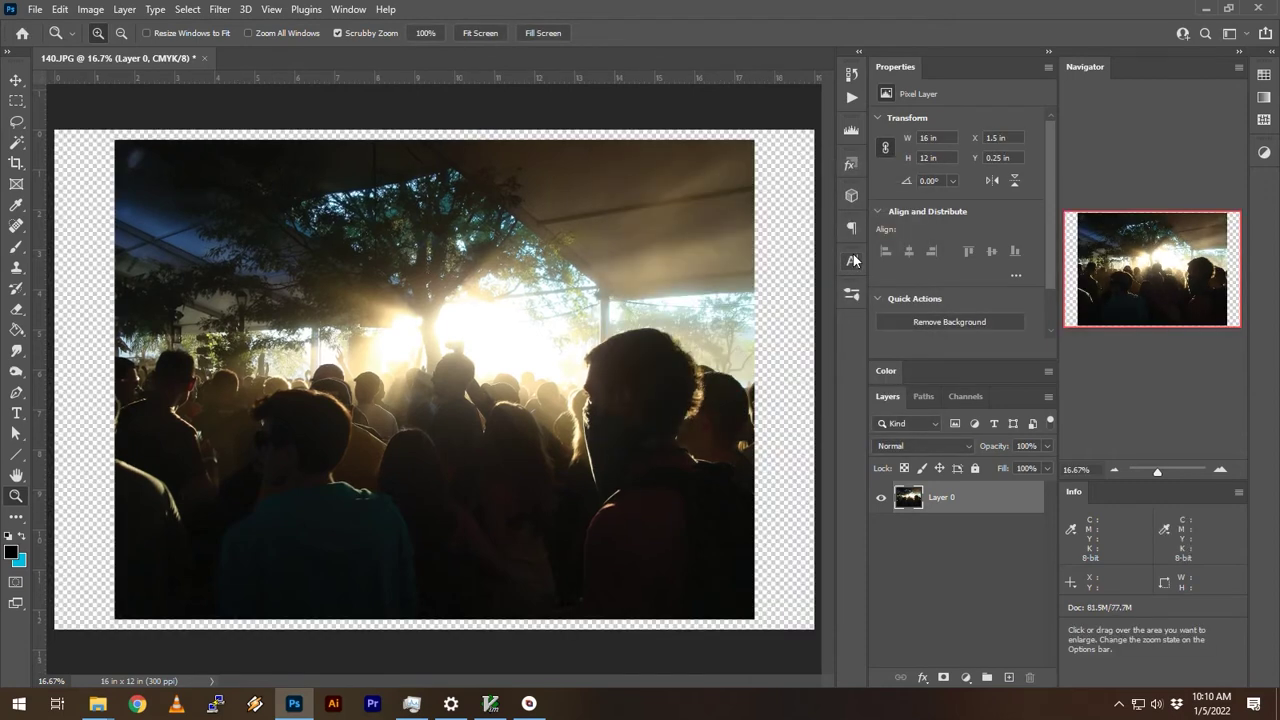
Step: Add a new layer beneath the photo and fill it with white
click(1008, 678)
drag(970, 500, 962, 556)
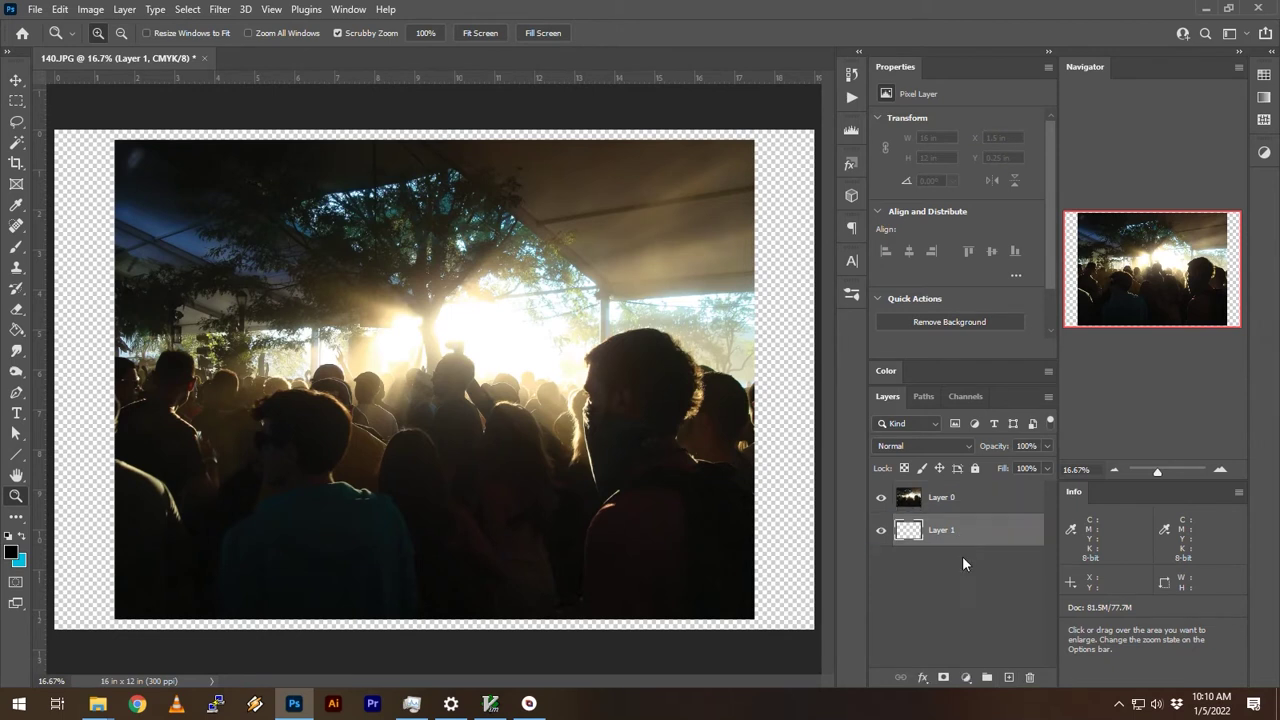
key(d)
key(x)
key(alt+BackSpace)
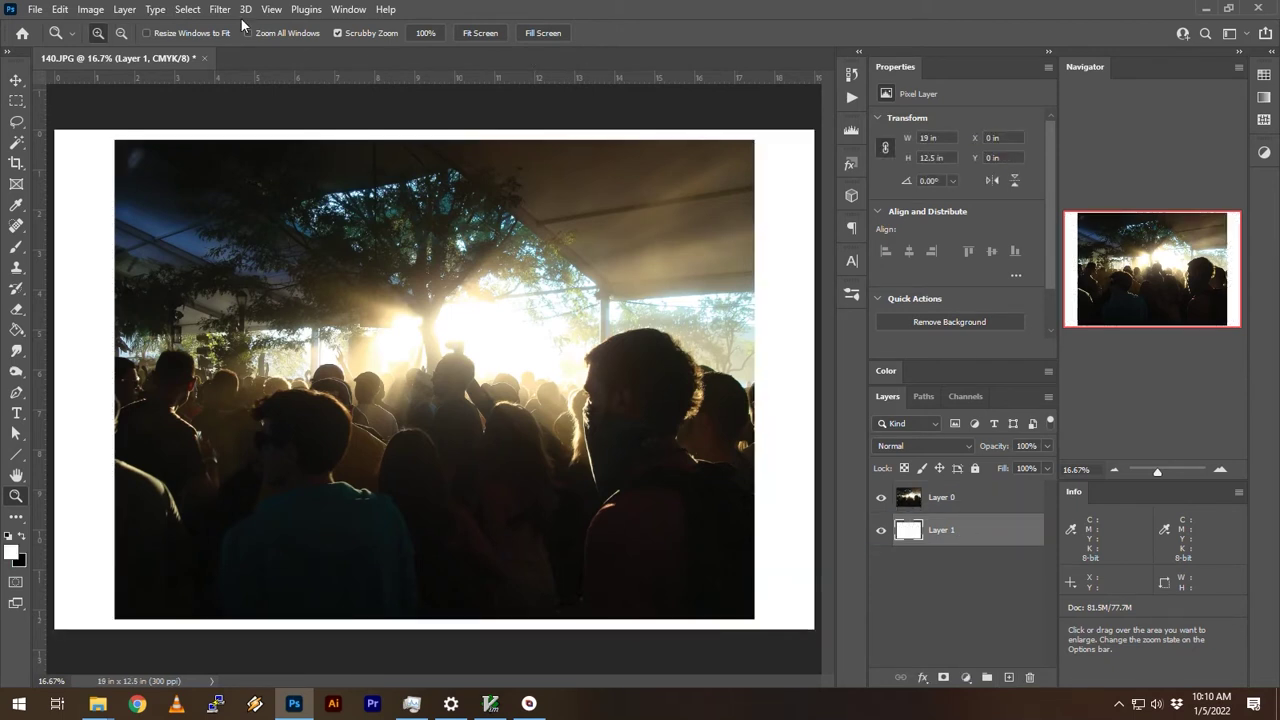
key(super+d)
Step: Open registrationMark.psd, zoom in and select the smaller registration mark
double_click(940, 189)
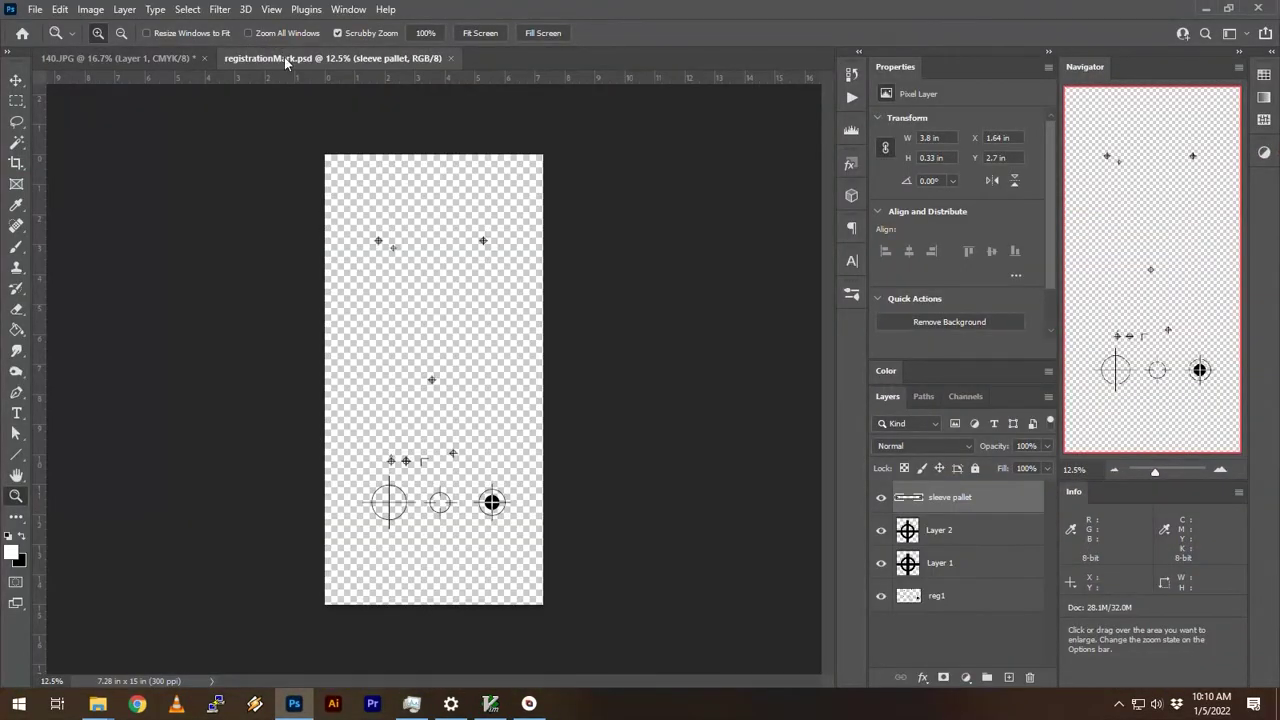
click(388, 213)
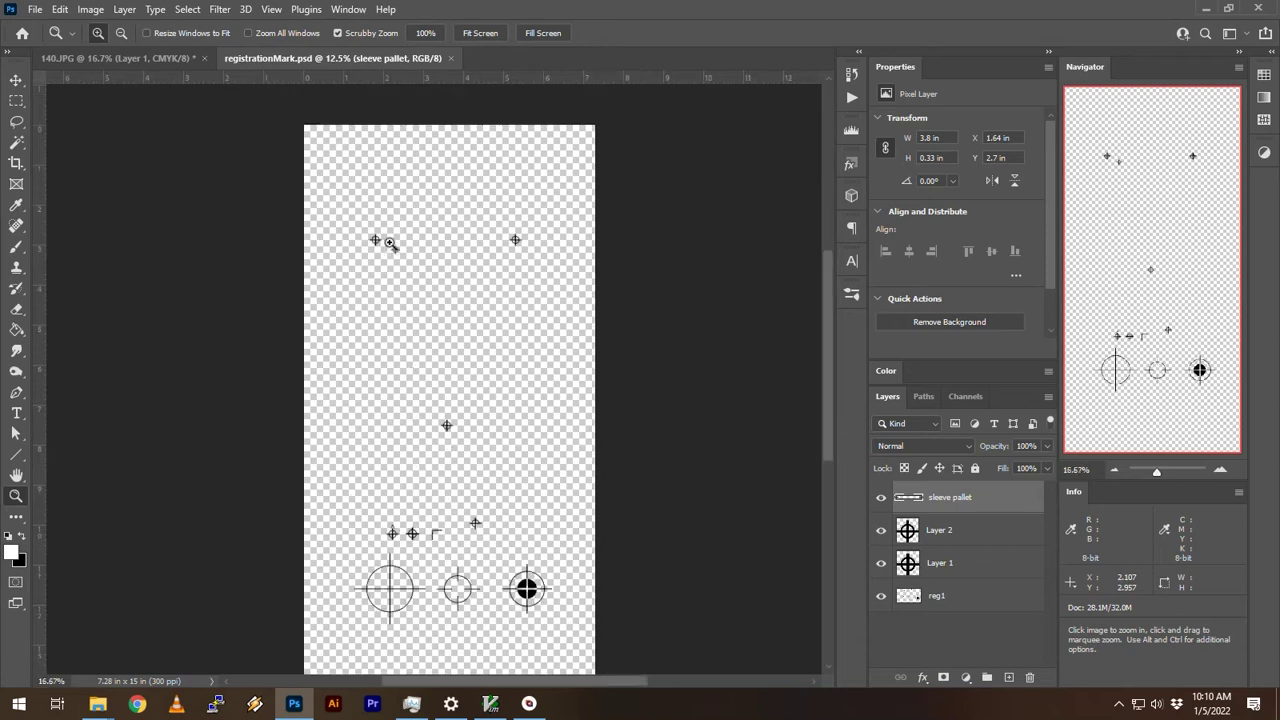
drag(388, 213, 489, 315)
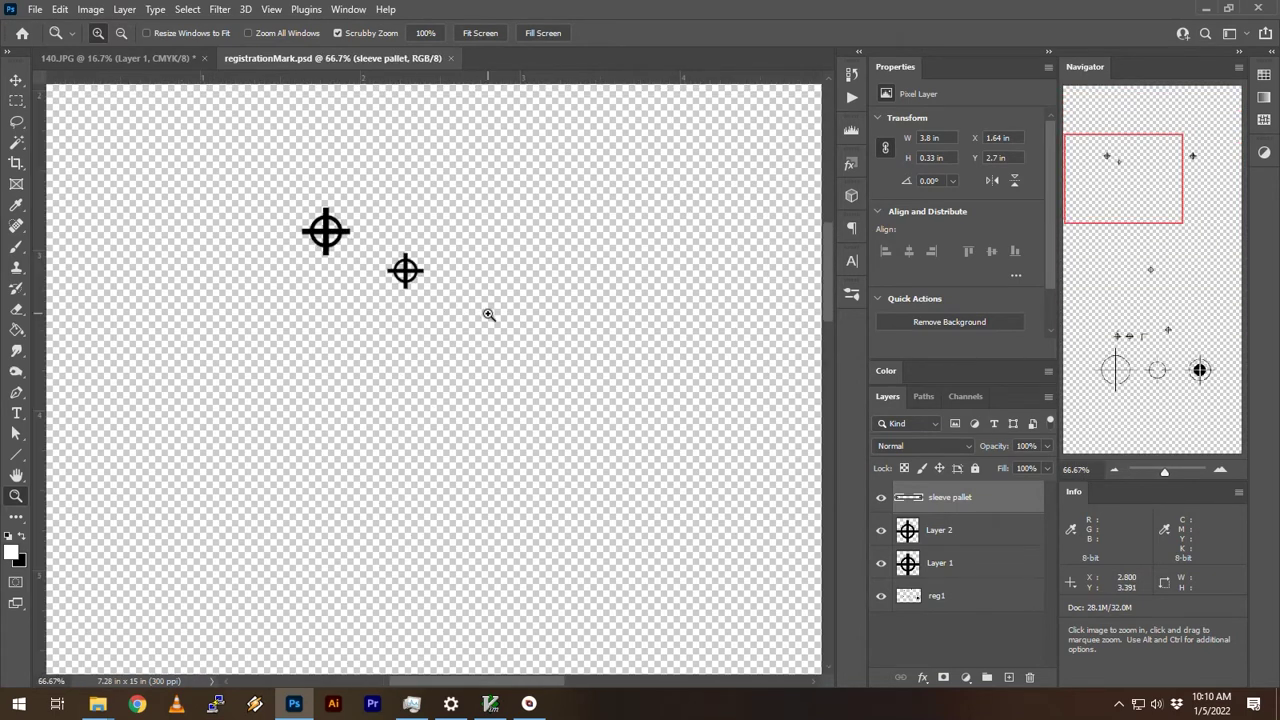
key(m)
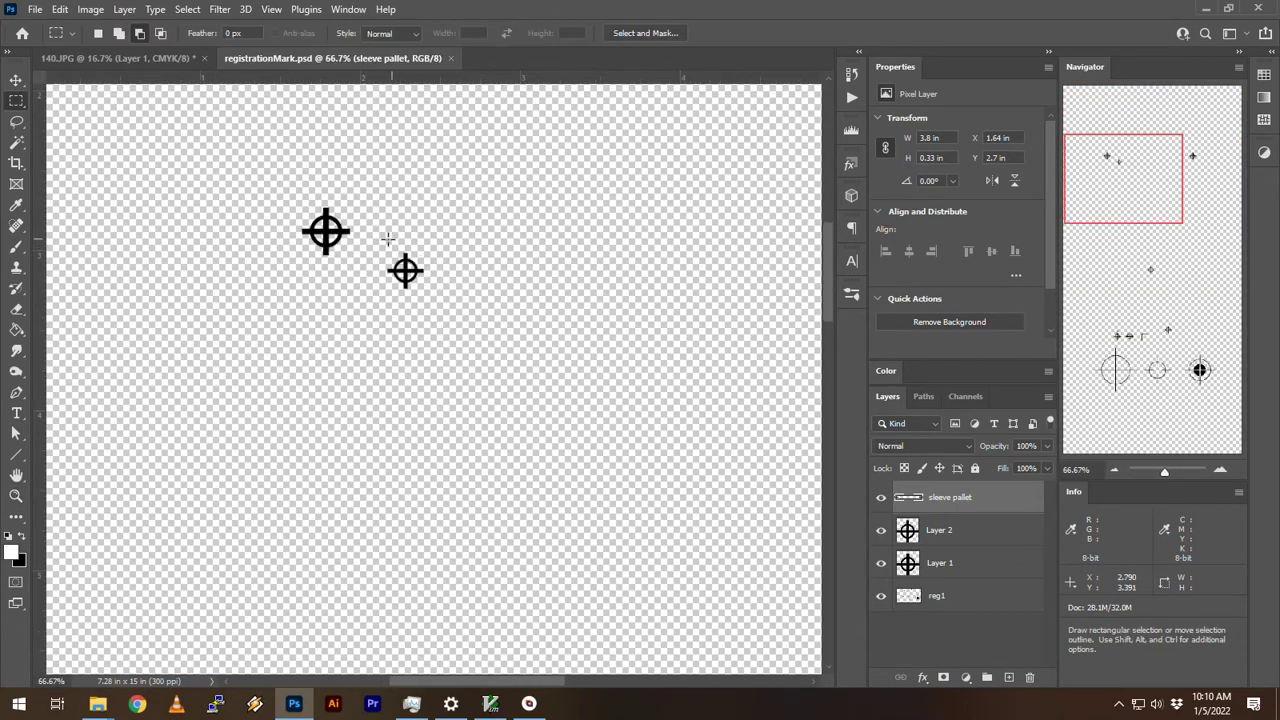
drag(378, 237, 439, 308)
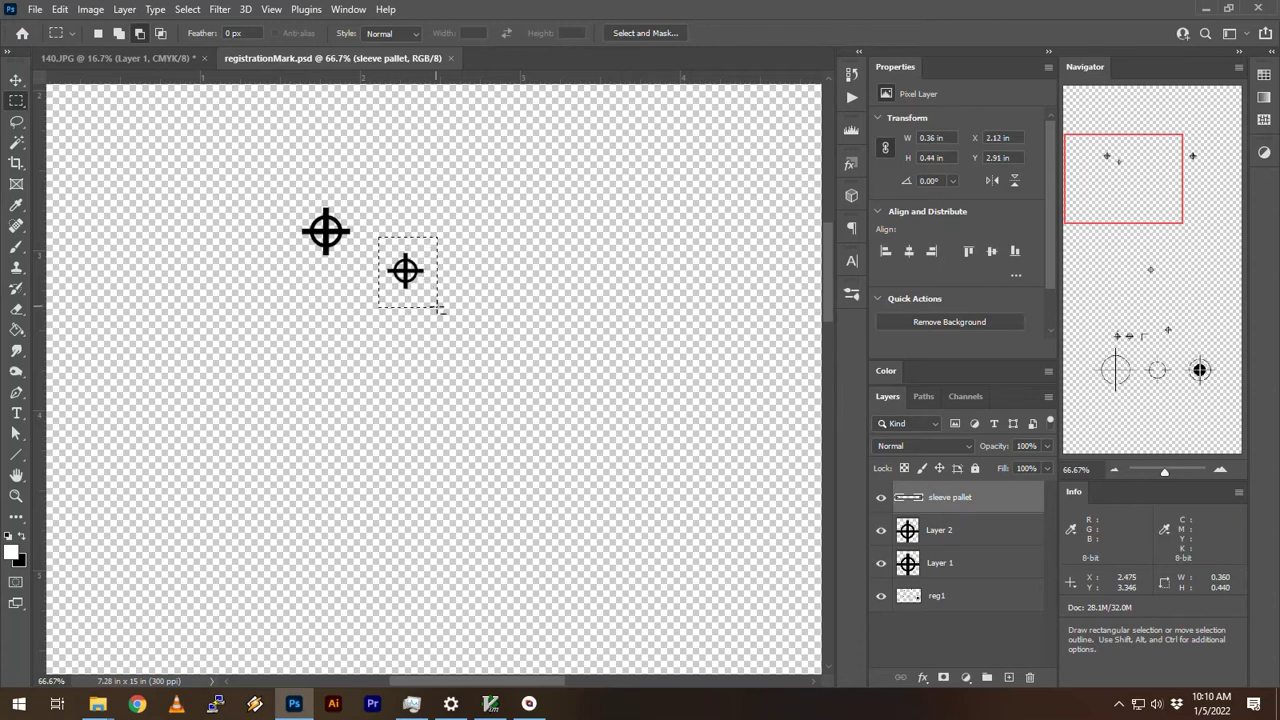
Step: Paste the registration mark into the crowd photo and position it on the top-right white border
click(139, 59)
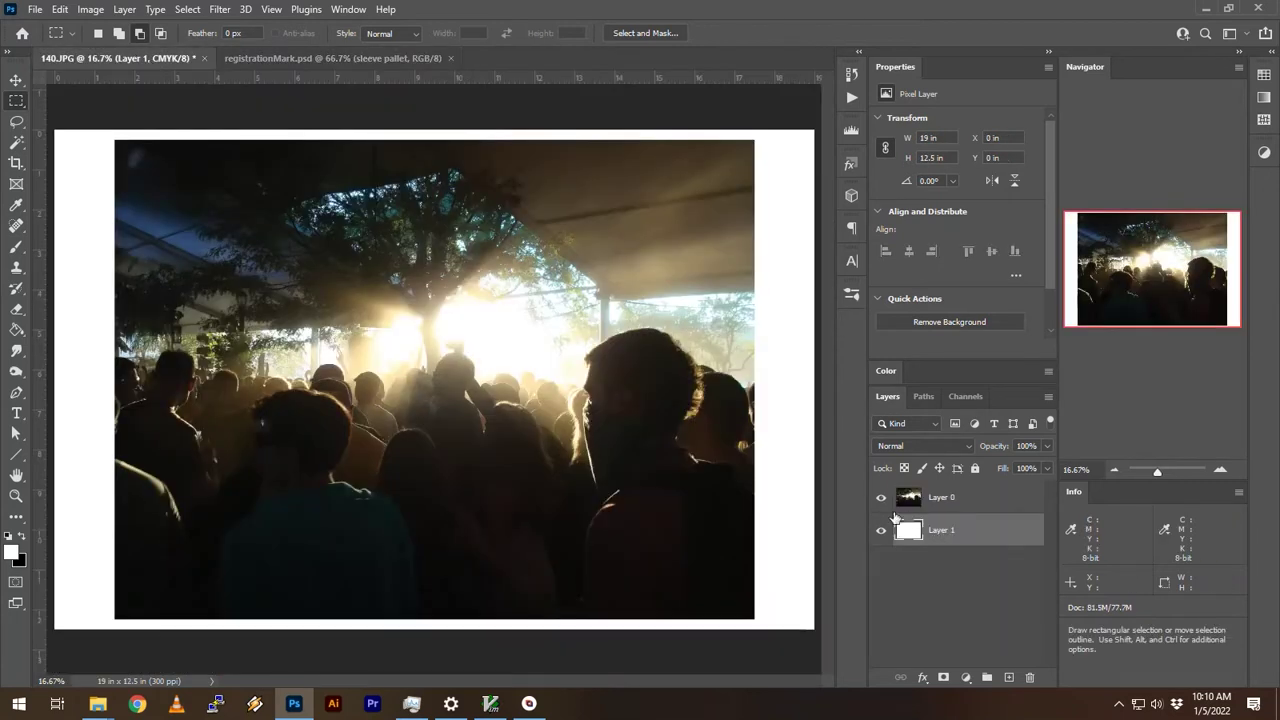
key(ctrl+v)
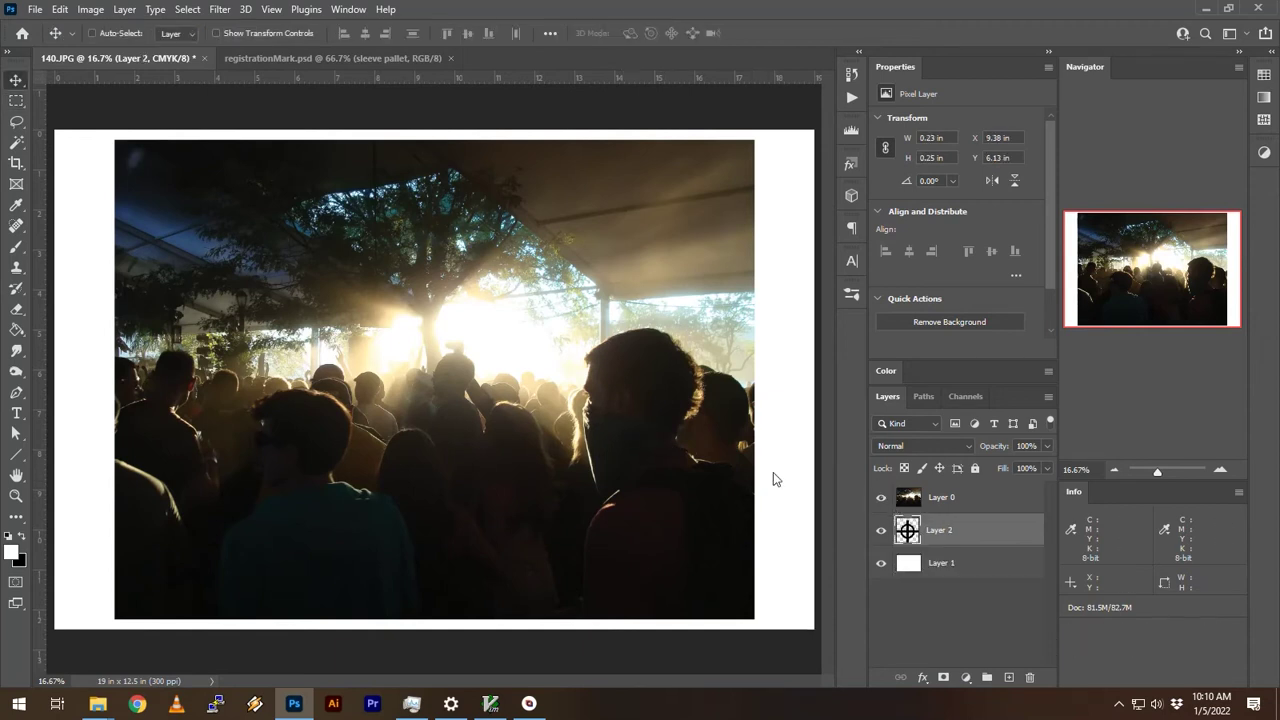
key(v)
drag(463, 390, 761, 216)
drag(677, 265, 725, 240)
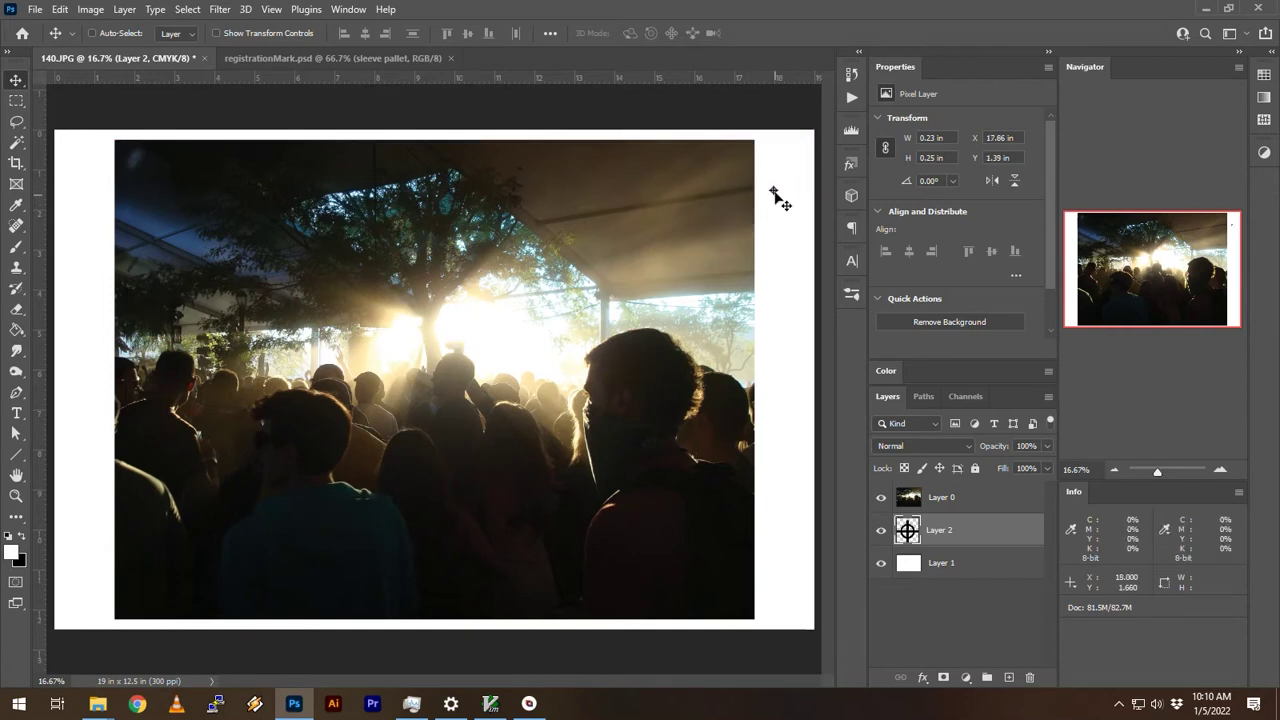
drag(776, 195, 783, 590)
Step: Duplicate and merge the right-side marks, then copy them to the left border
key(ctrl+j)
key(ctrl+e)
key(ctrl+j)
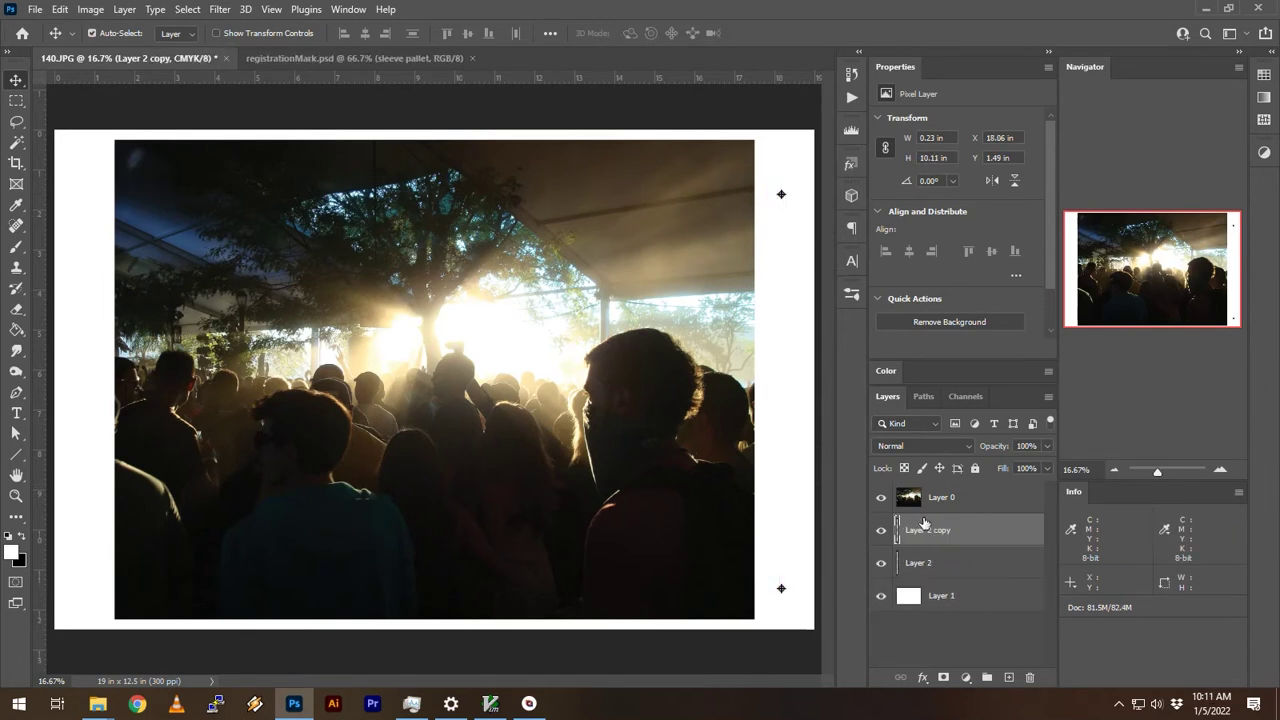
drag(770, 396, 72, 393)
Step: Delete the white layer, flatten the image, and select the entire canvas
click(934, 600)
key(Delete)
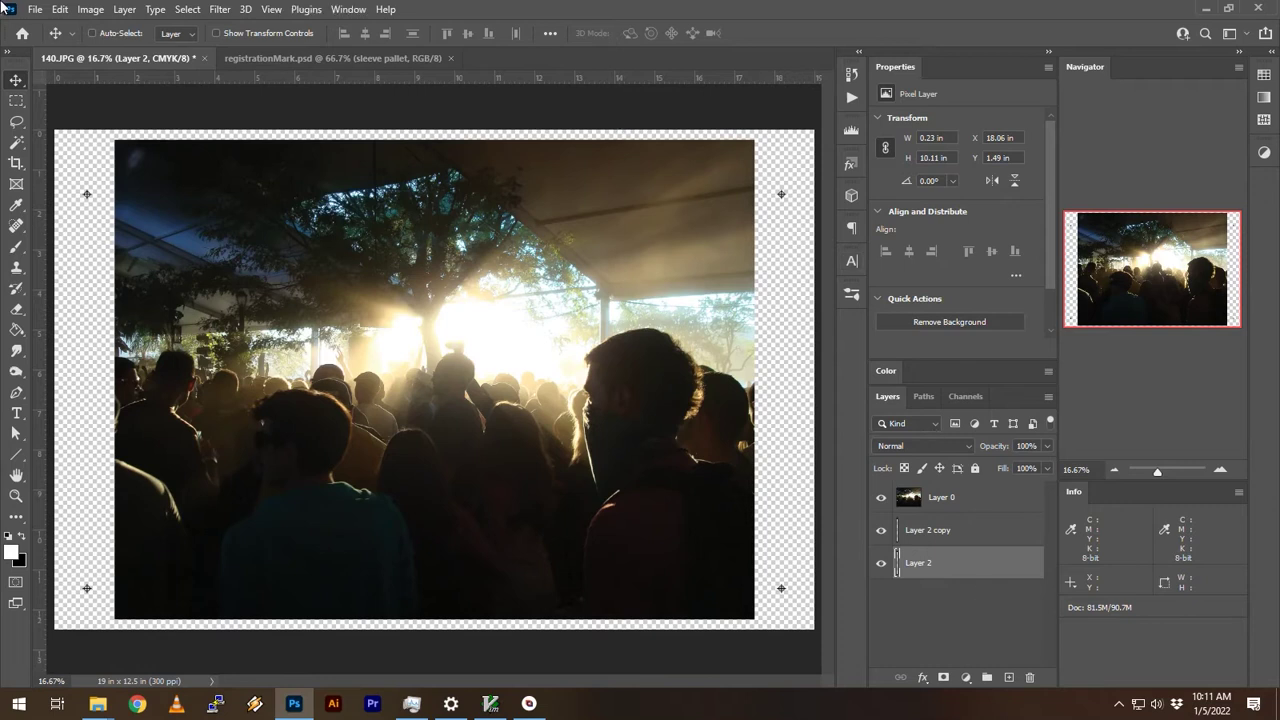
click(98, 14)
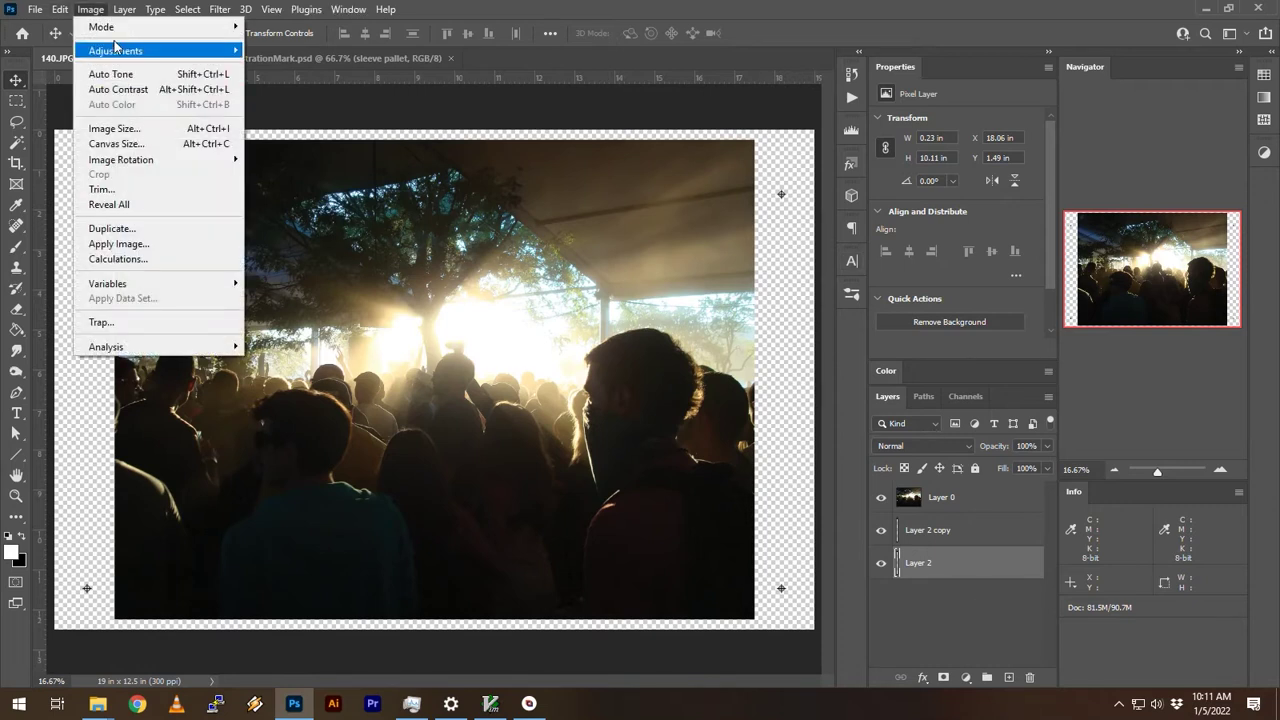
mouse_move(127, 12)
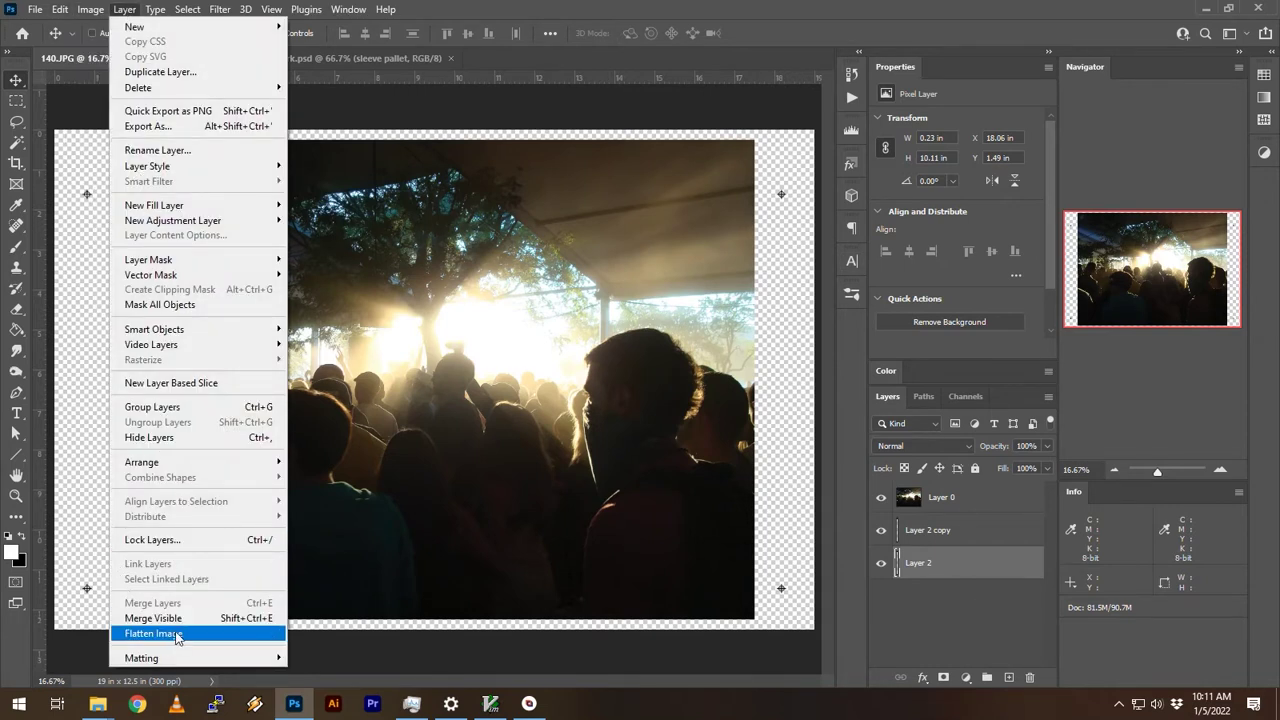
click(152, 633)
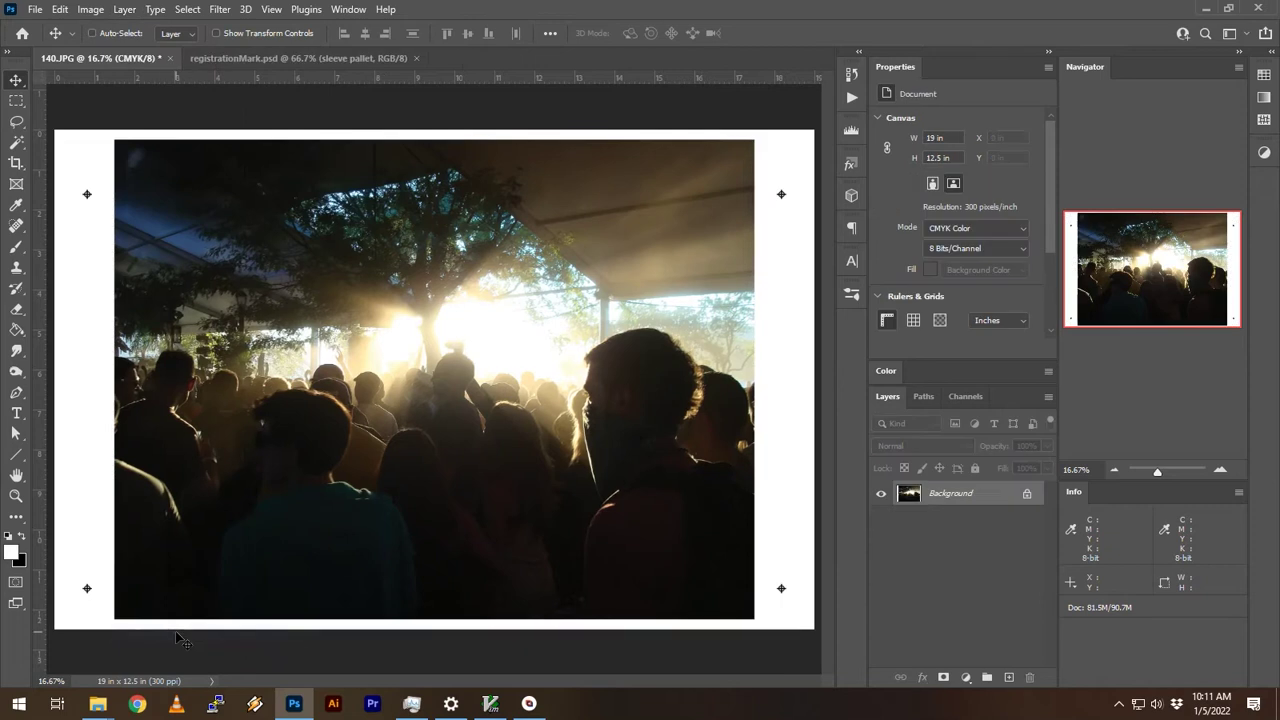
click(966, 399)
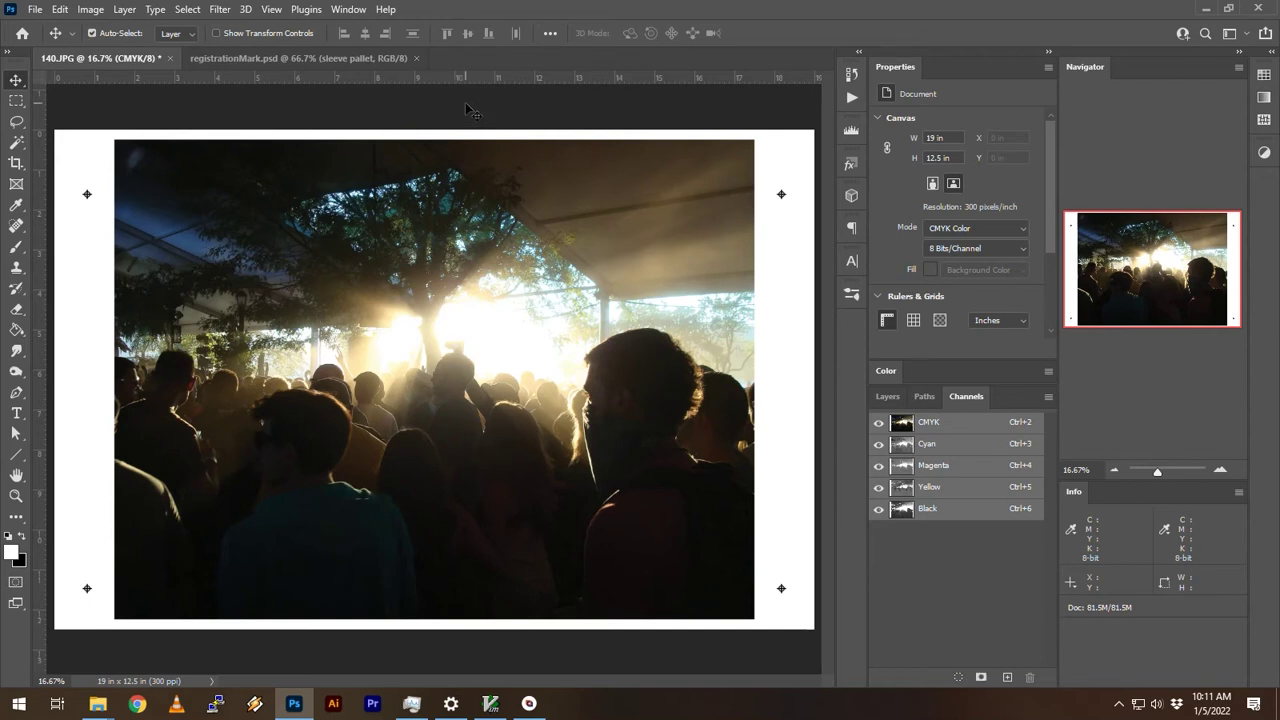
key(ctrl+a)
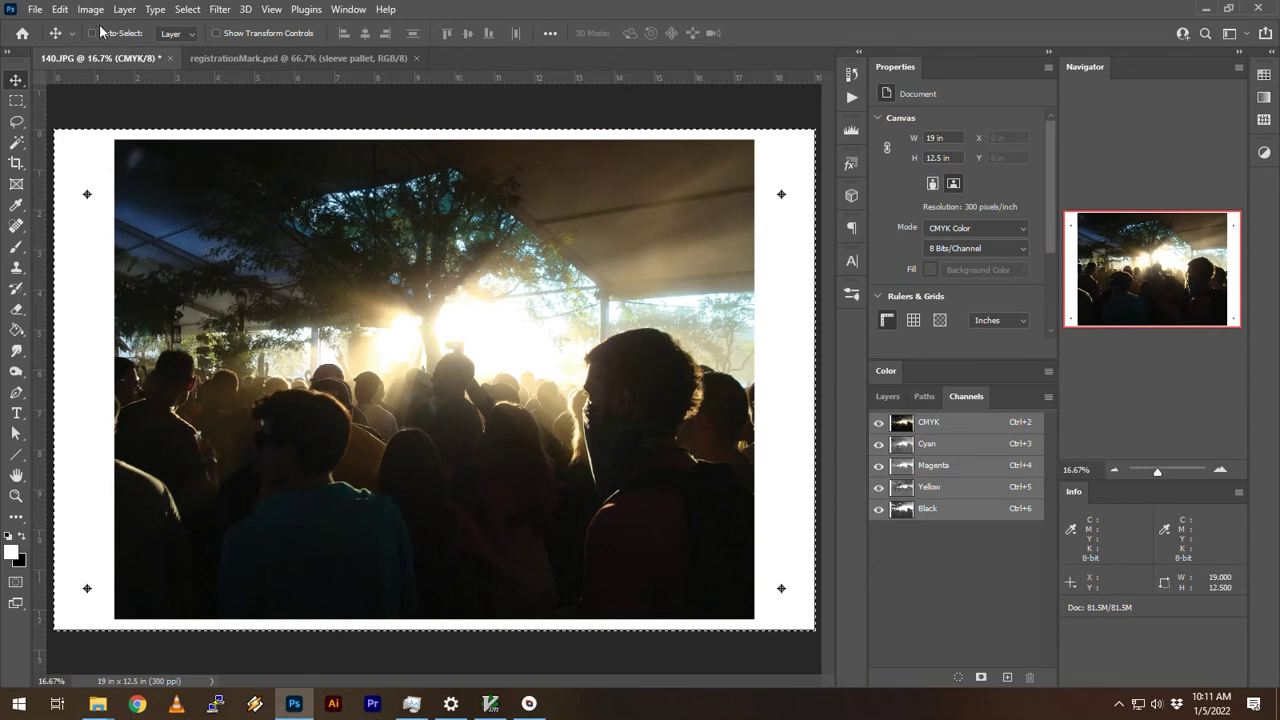
Step: Create a new 19 × 12.5 in, 300 ppi document and set it to RGB Color
click(38, 11)
click(40, 24)
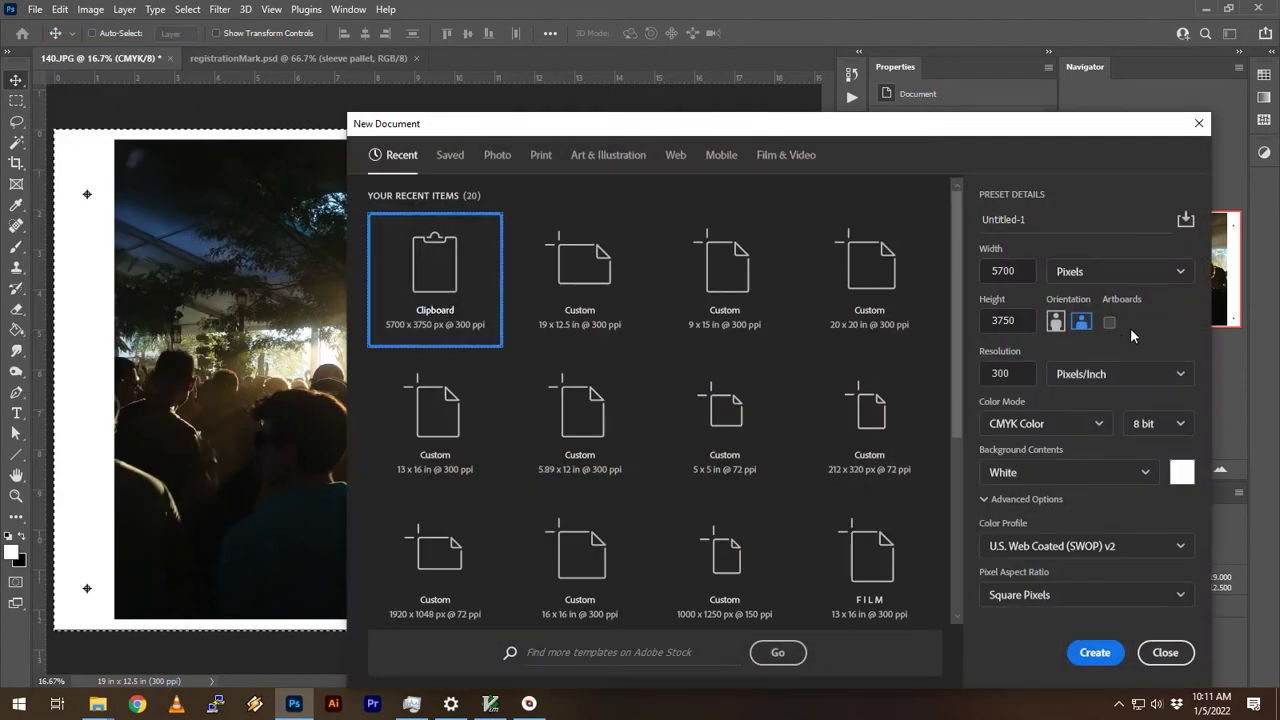
click(1115, 271)
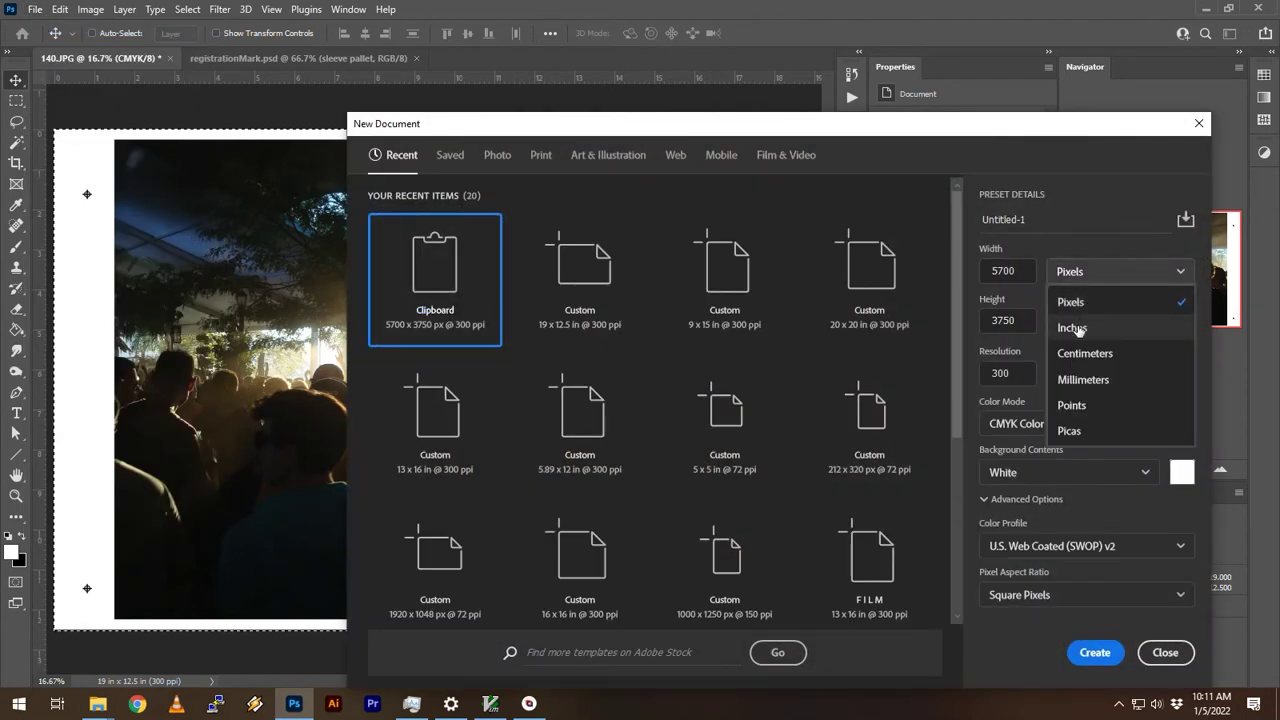
click(1073, 329)
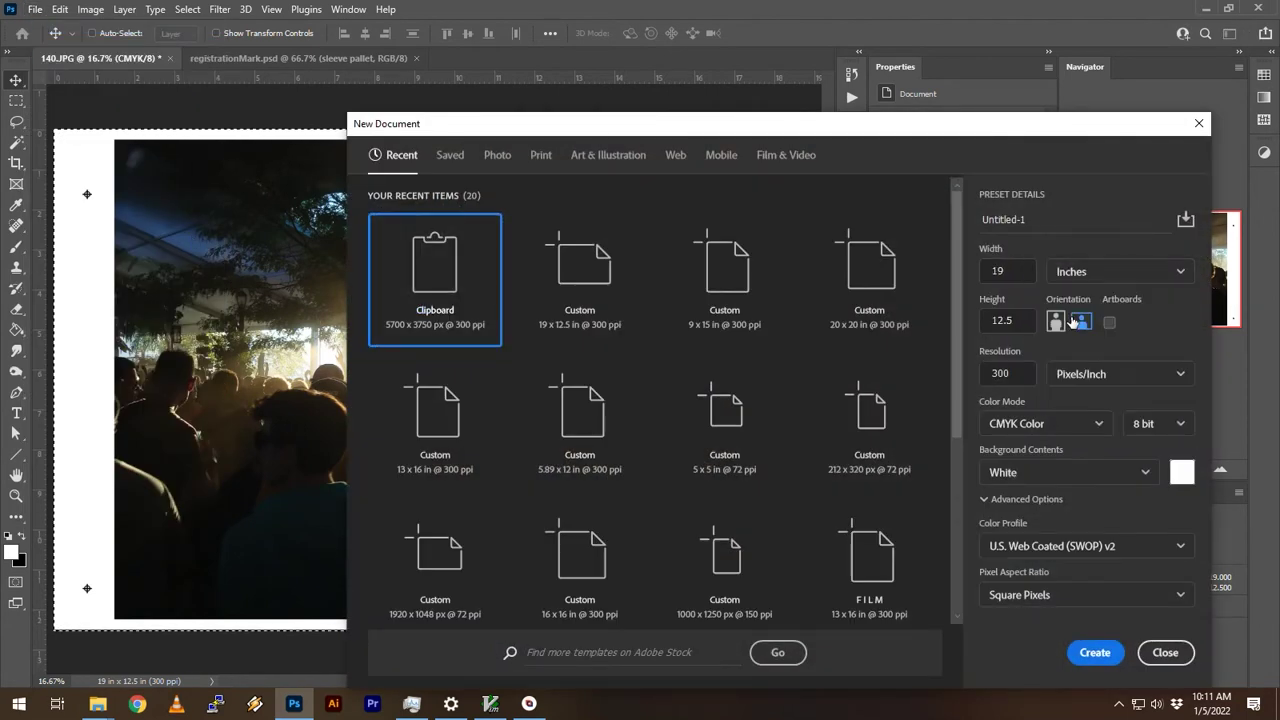
click(1107, 655)
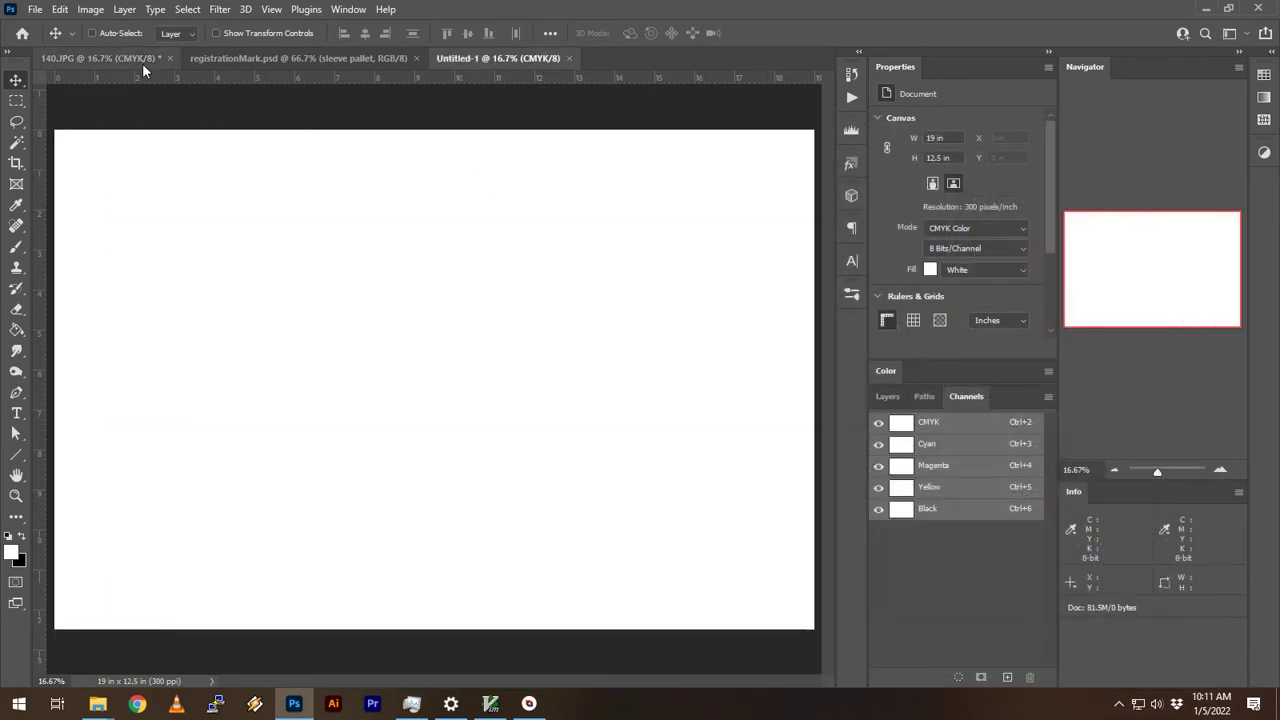
click(90, 10)
mouse_move(96, 28)
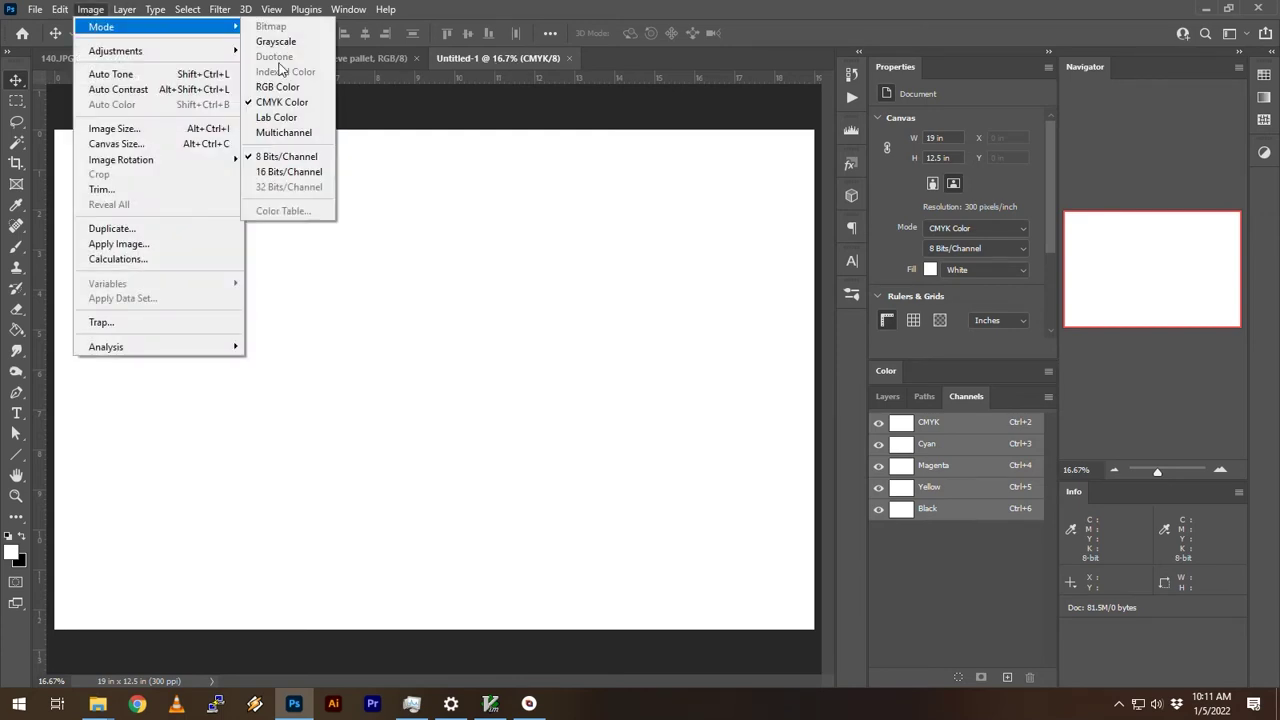
click(286, 87)
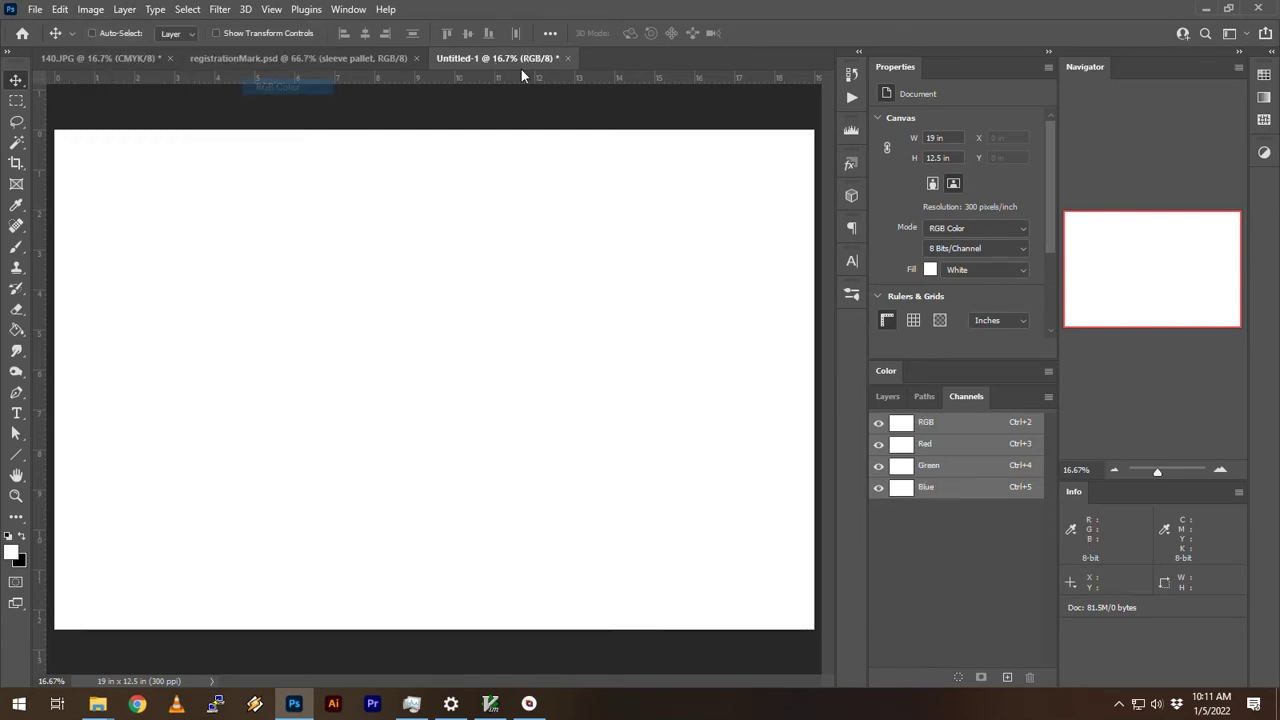
Step: Copy the marked crowd photo and paste it into Untitled-1 as Layer 1
click(118, 57)
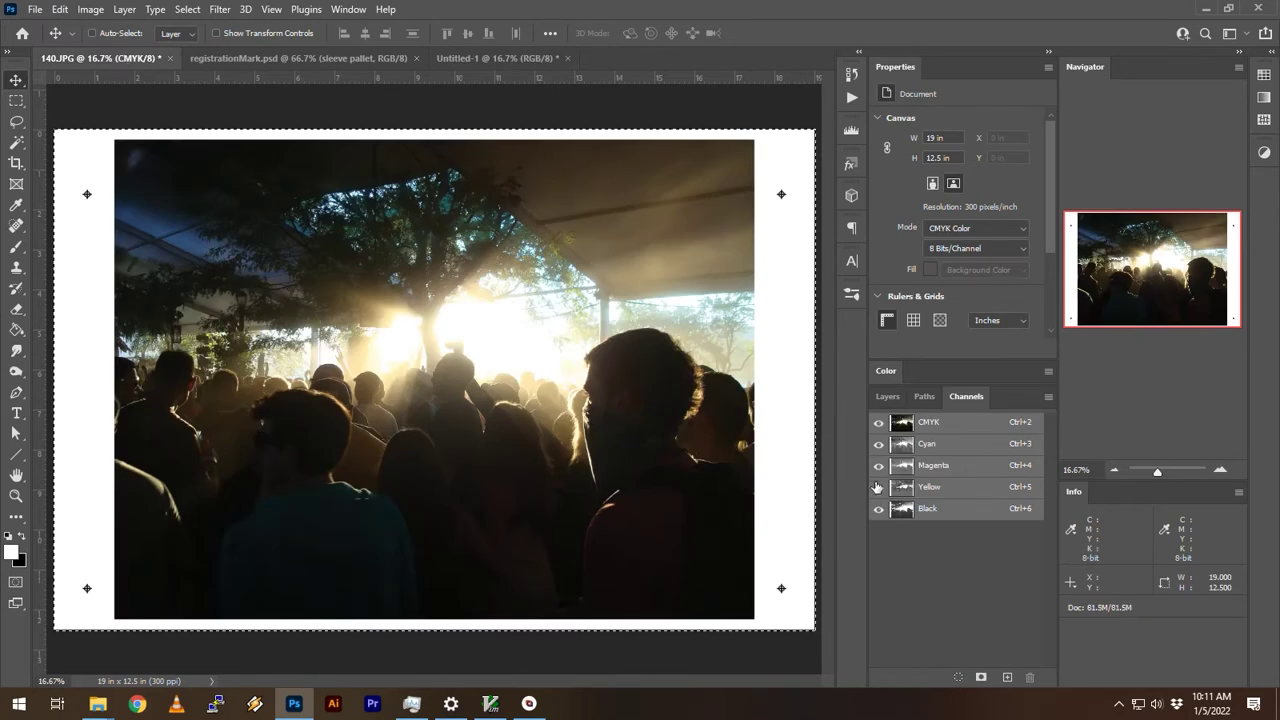
key(ctrl)
click(512, 58)
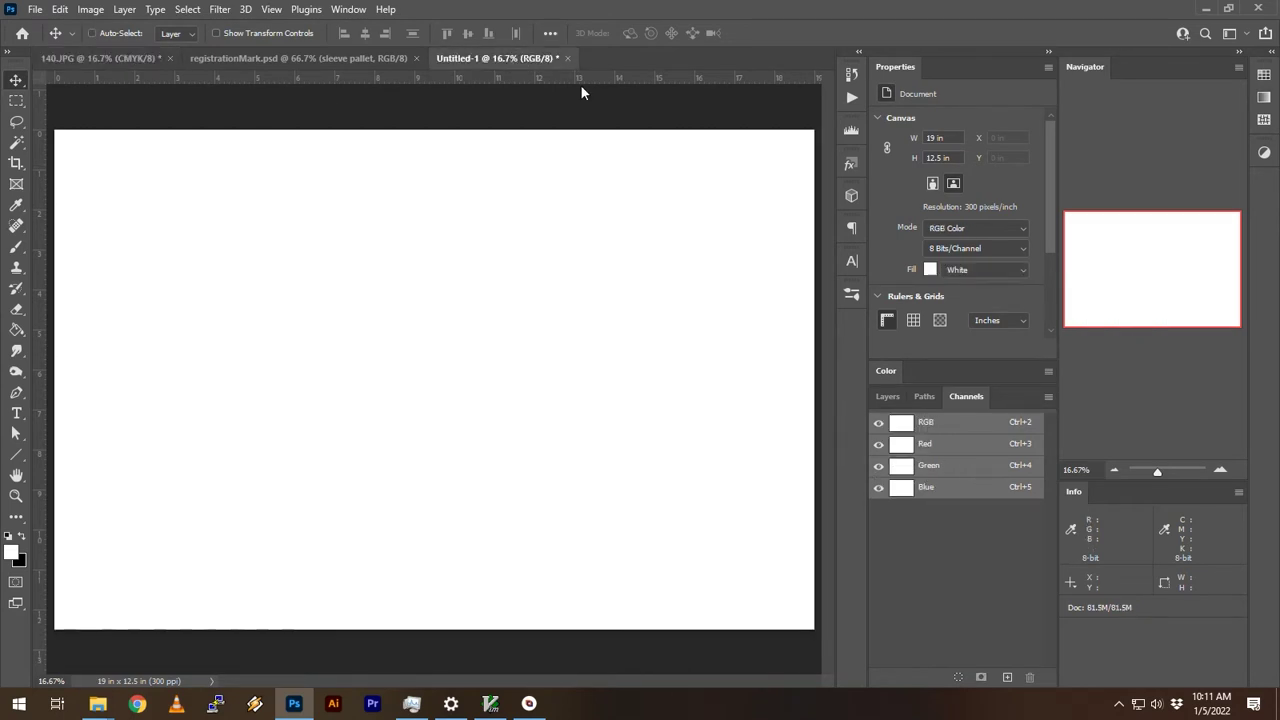
click(900, 396)
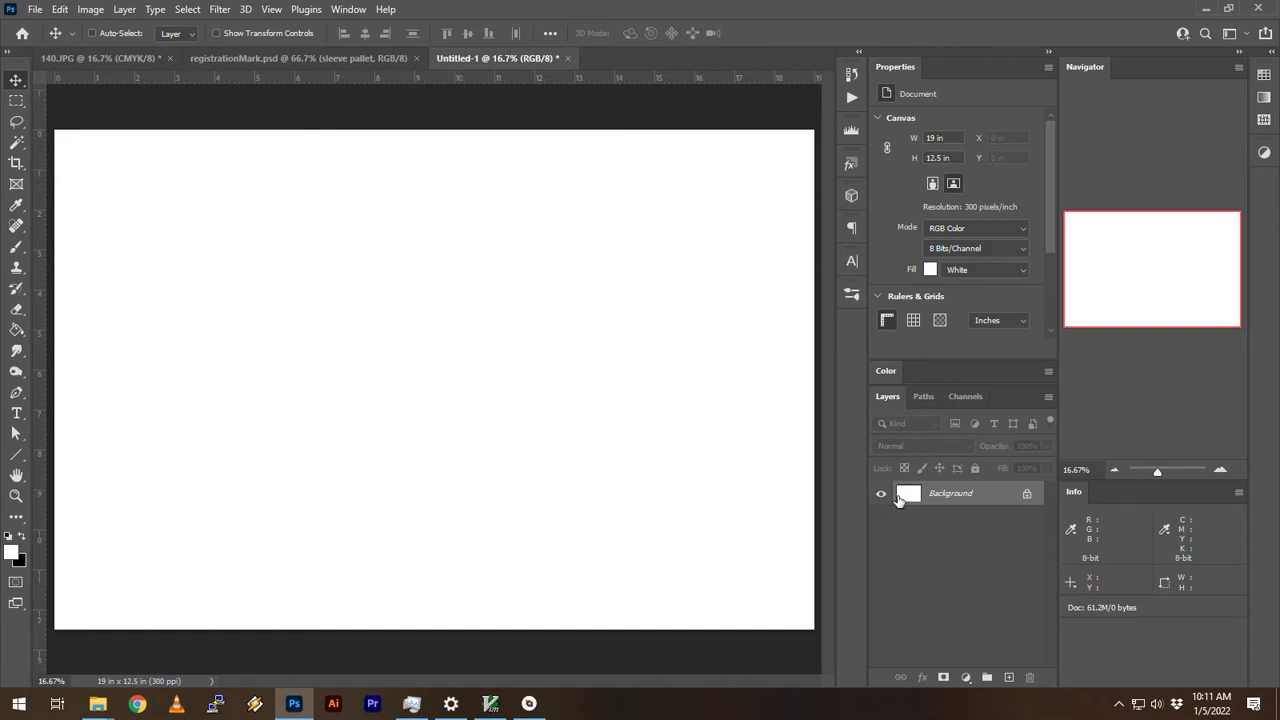
key(ctrl+v)
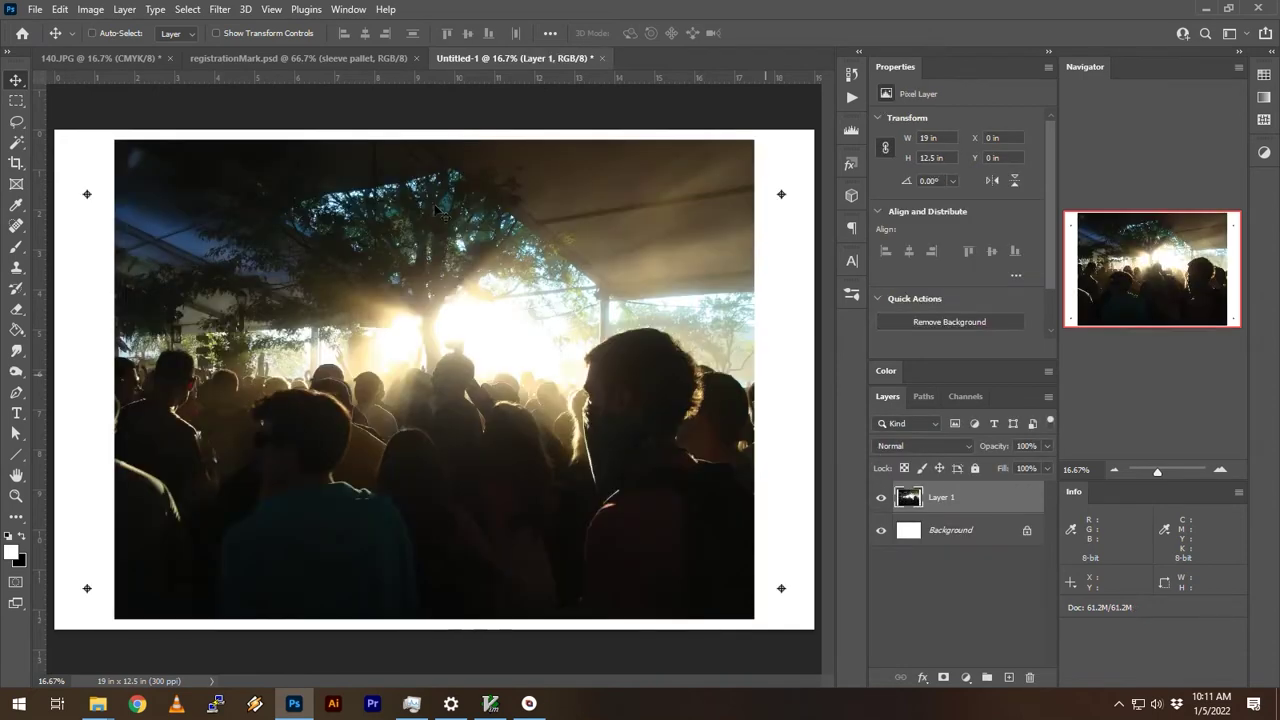
click(129, 56)
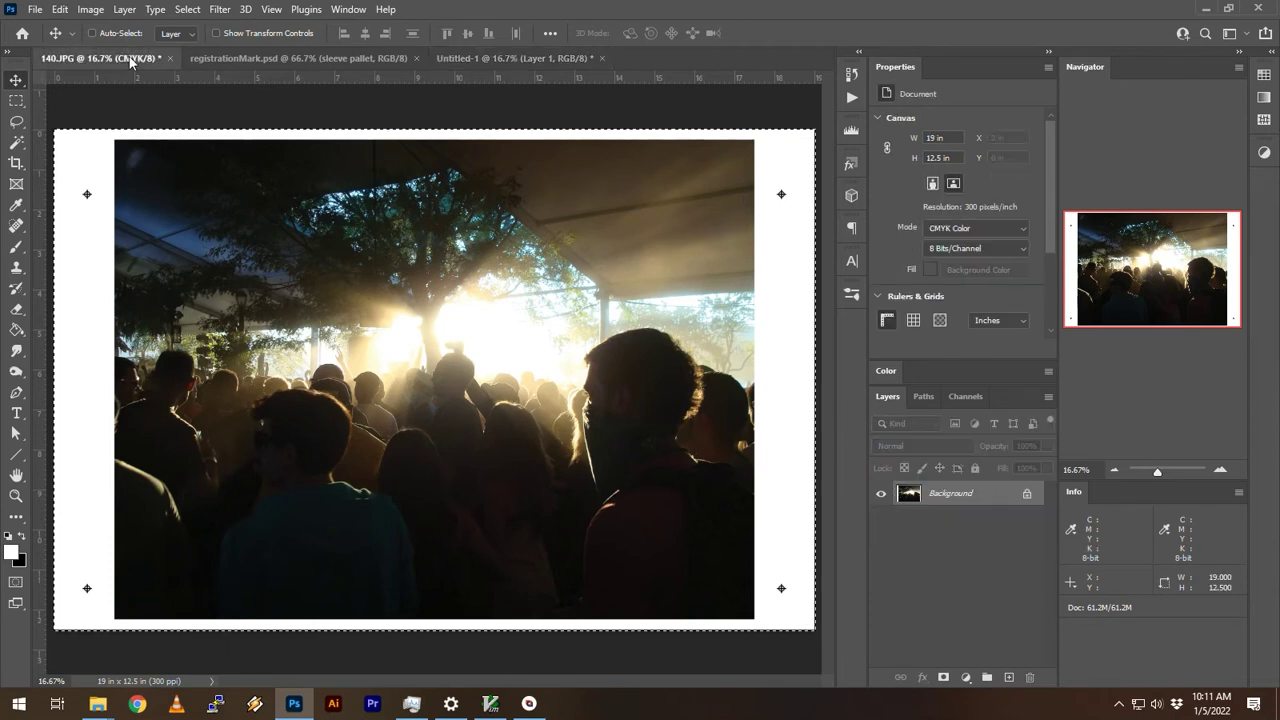
Step: Use Split Channels on 140.JPG to make Cyan, Magenta, Yellow and Black grayscale documents
click(965, 396)
click(1048, 397)
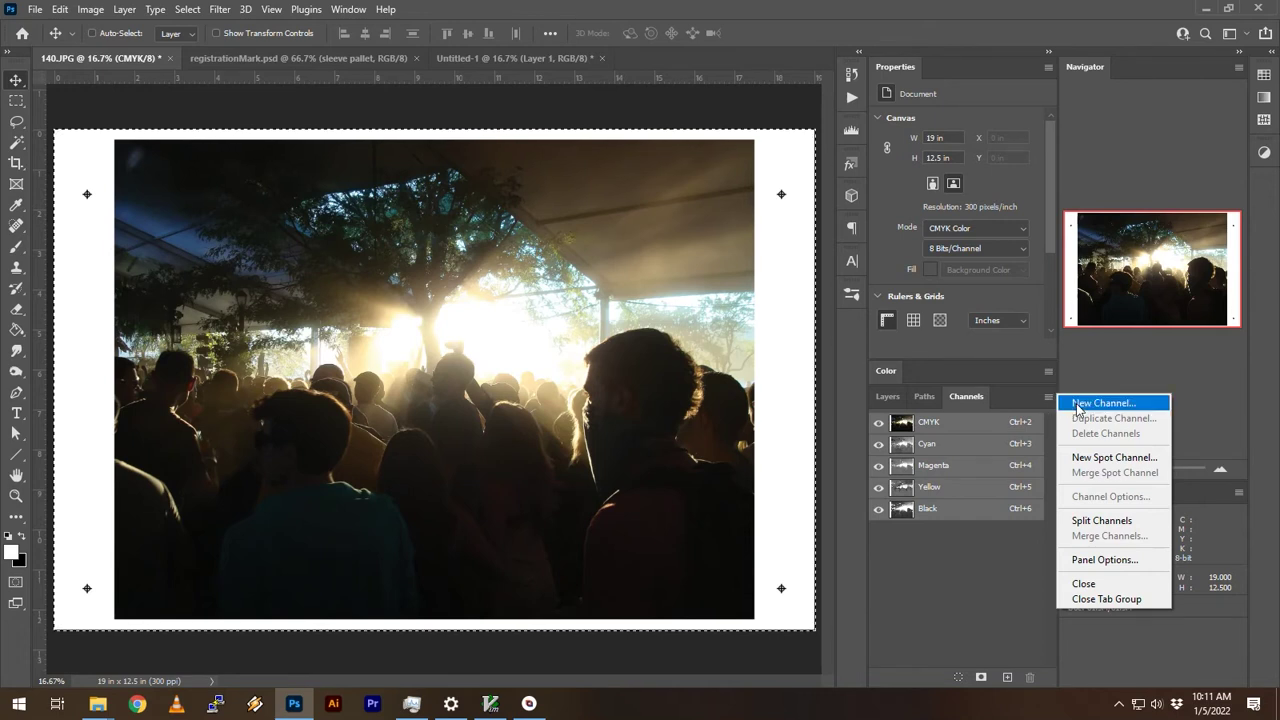
click(1104, 521)
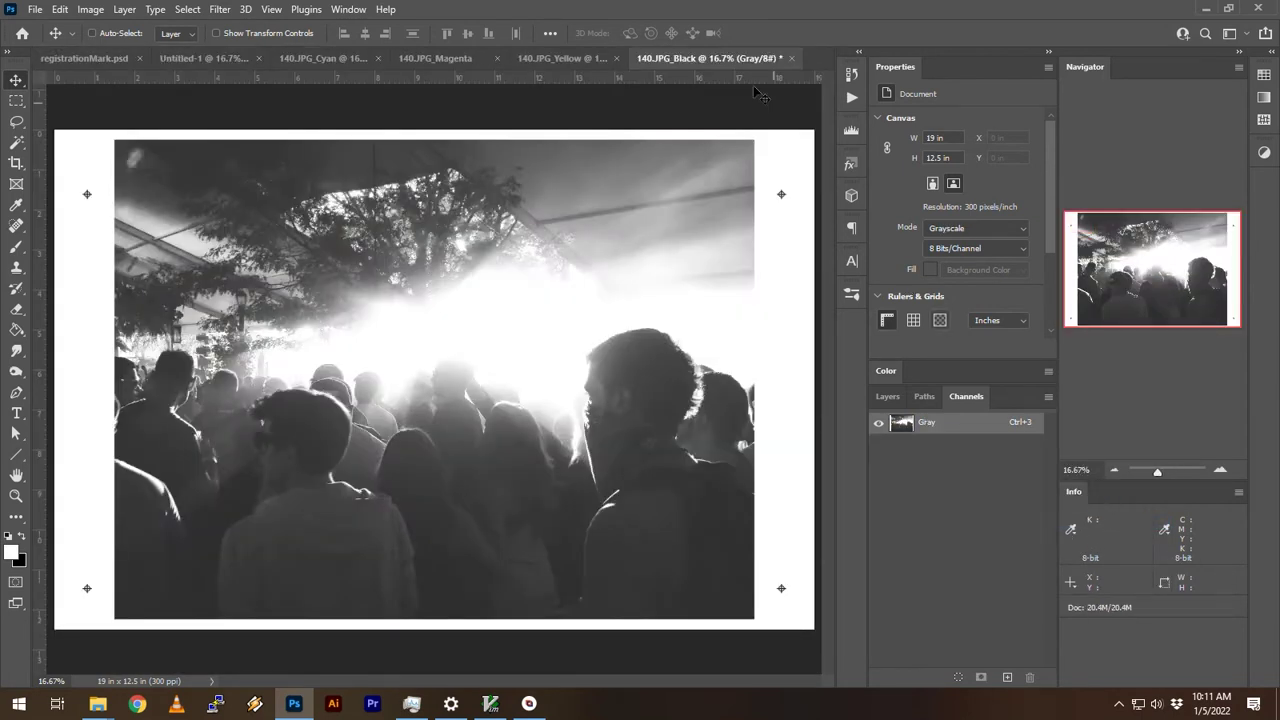
Step: Close registrationMark.psd and view the Cyan, Magenta, Yellow and Black documents, ending on Cyan
click(196, 58)
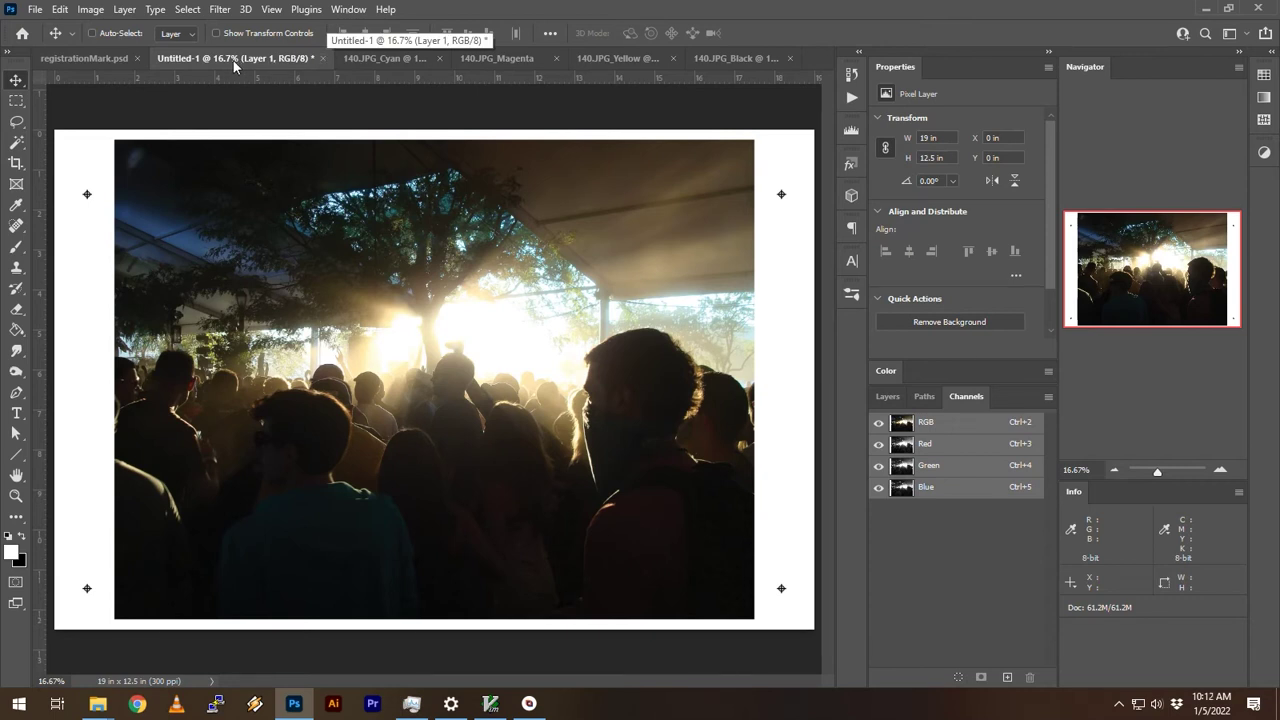
click(138, 58)
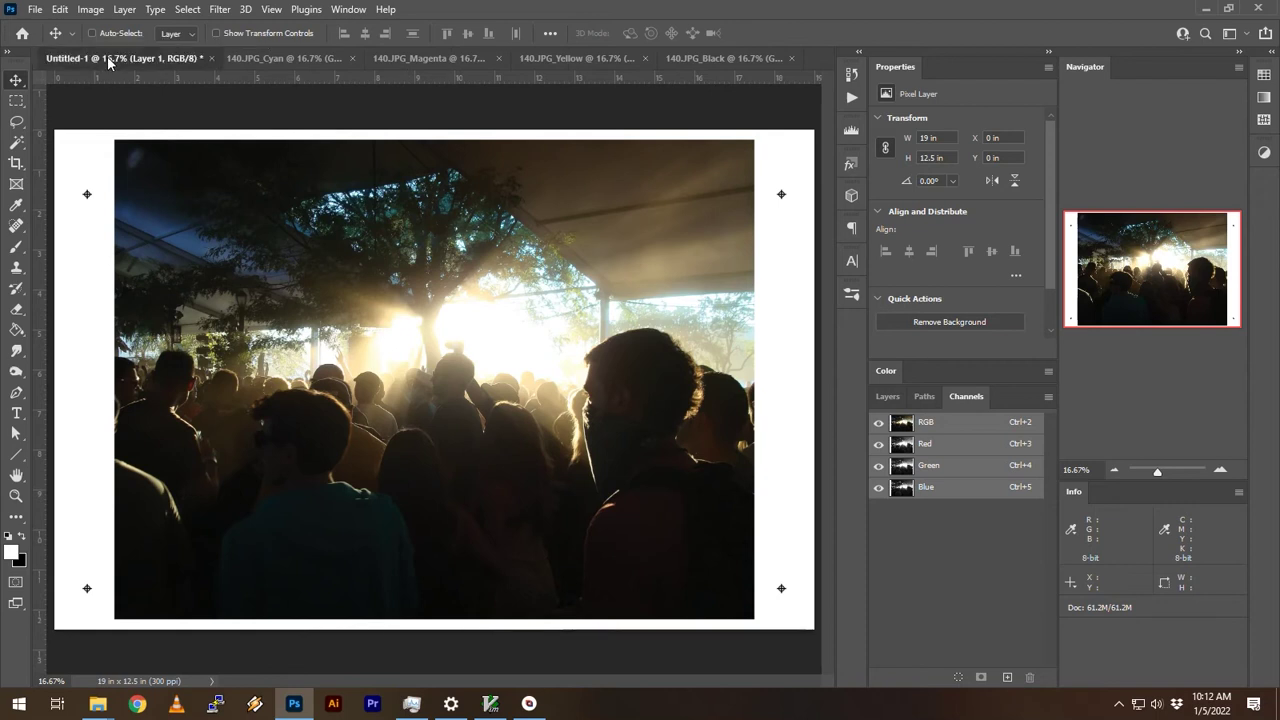
click(286, 57)
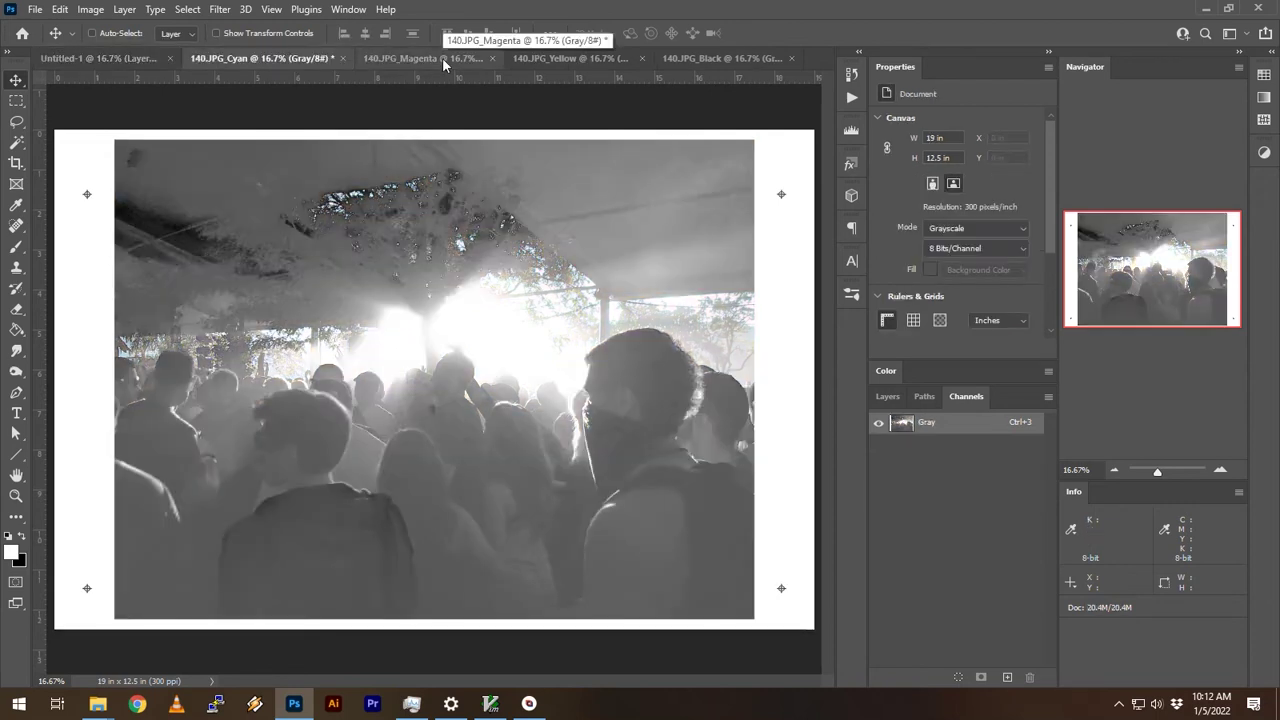
click(442, 57)
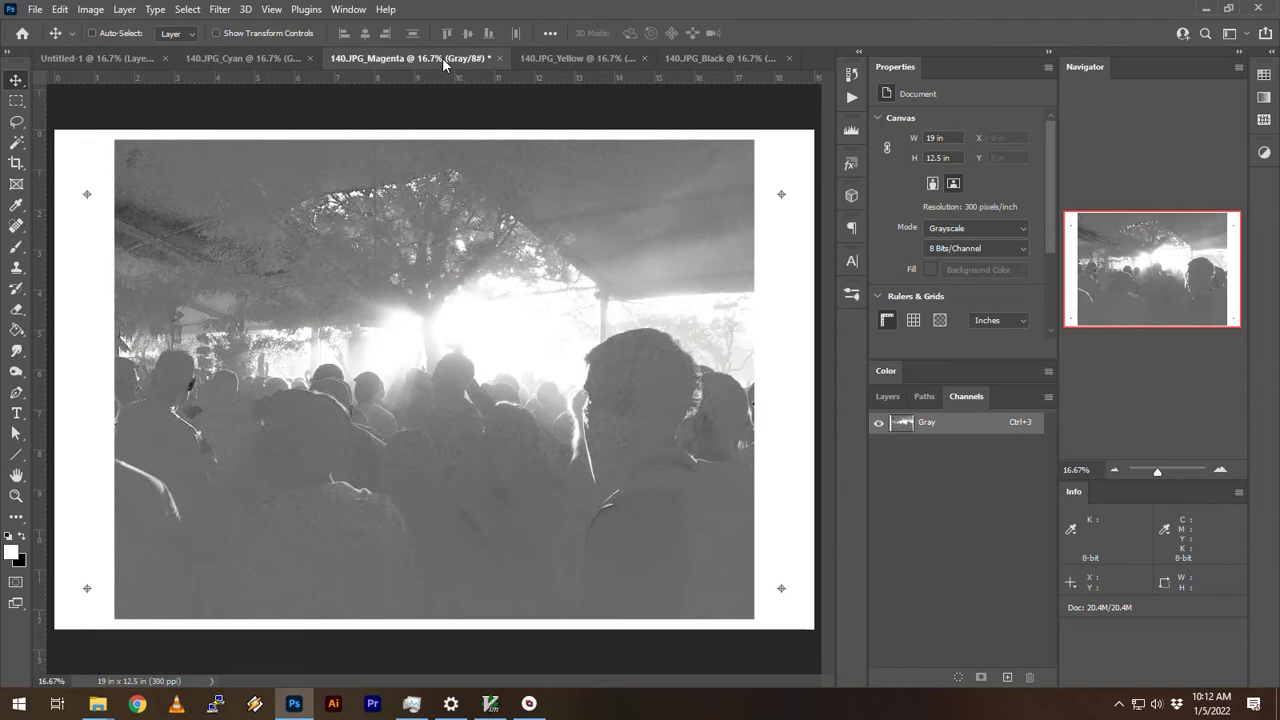
click(555, 57)
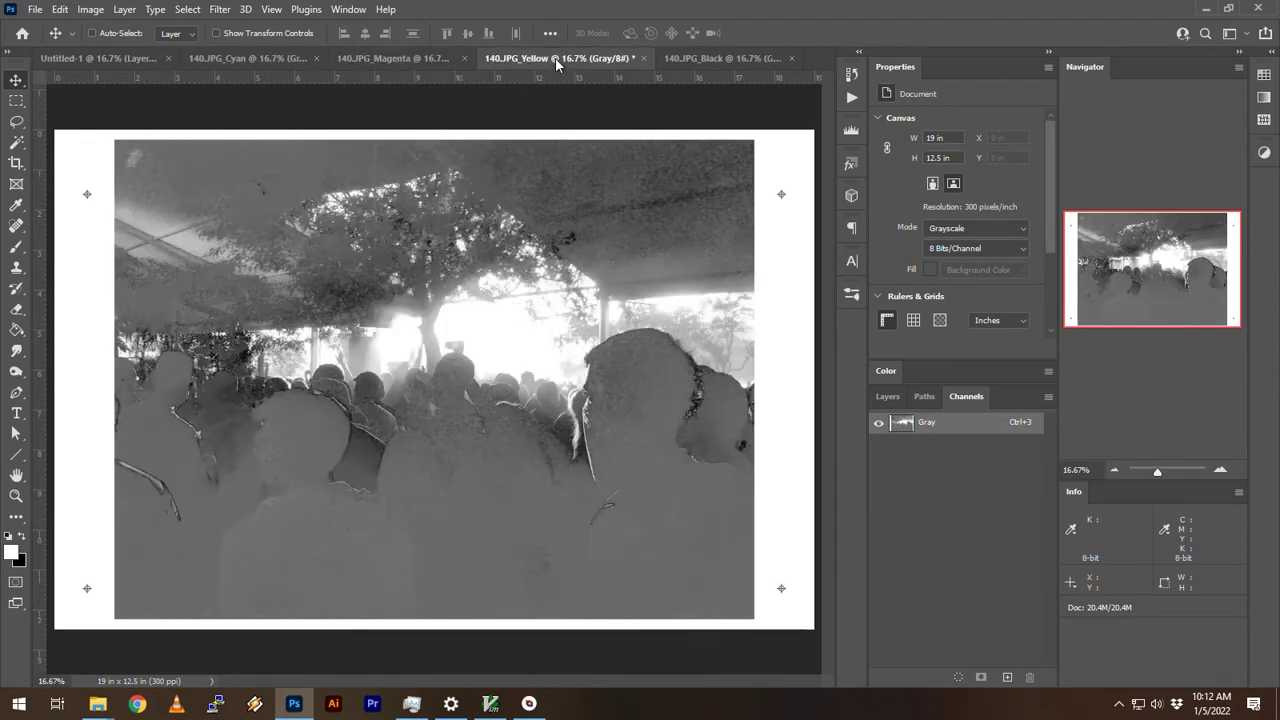
click(727, 59)
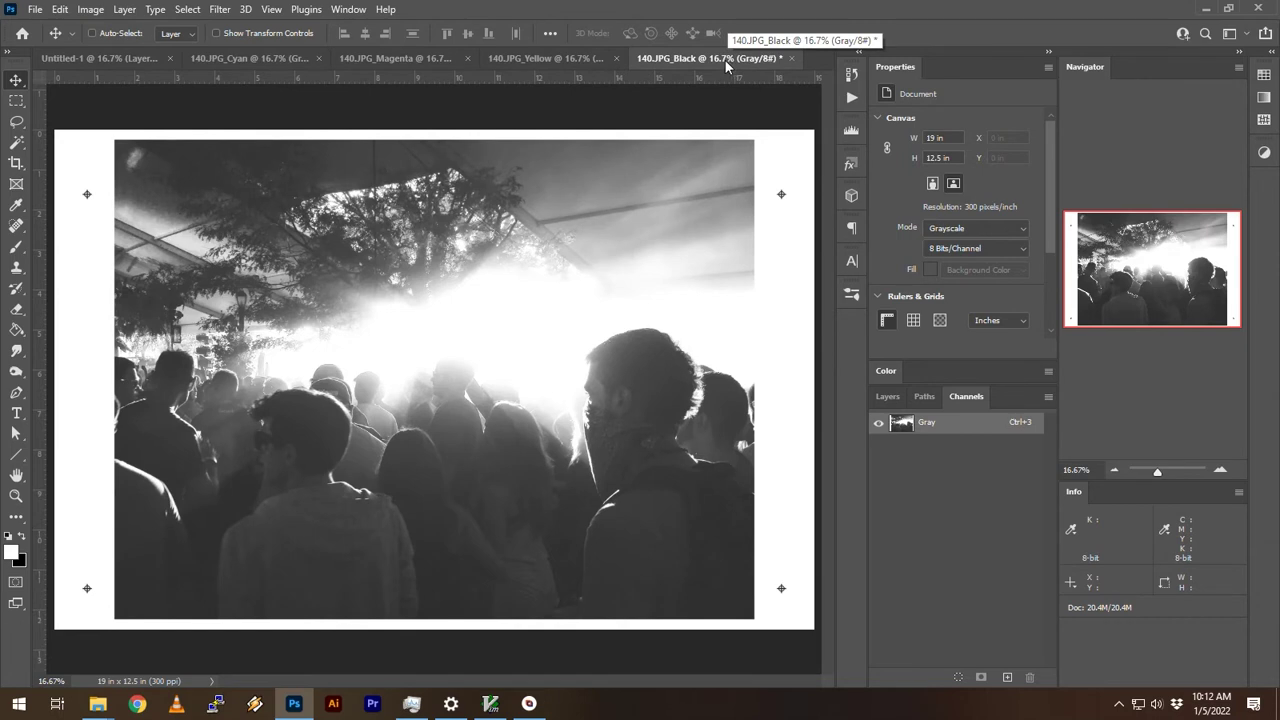
click(247, 58)
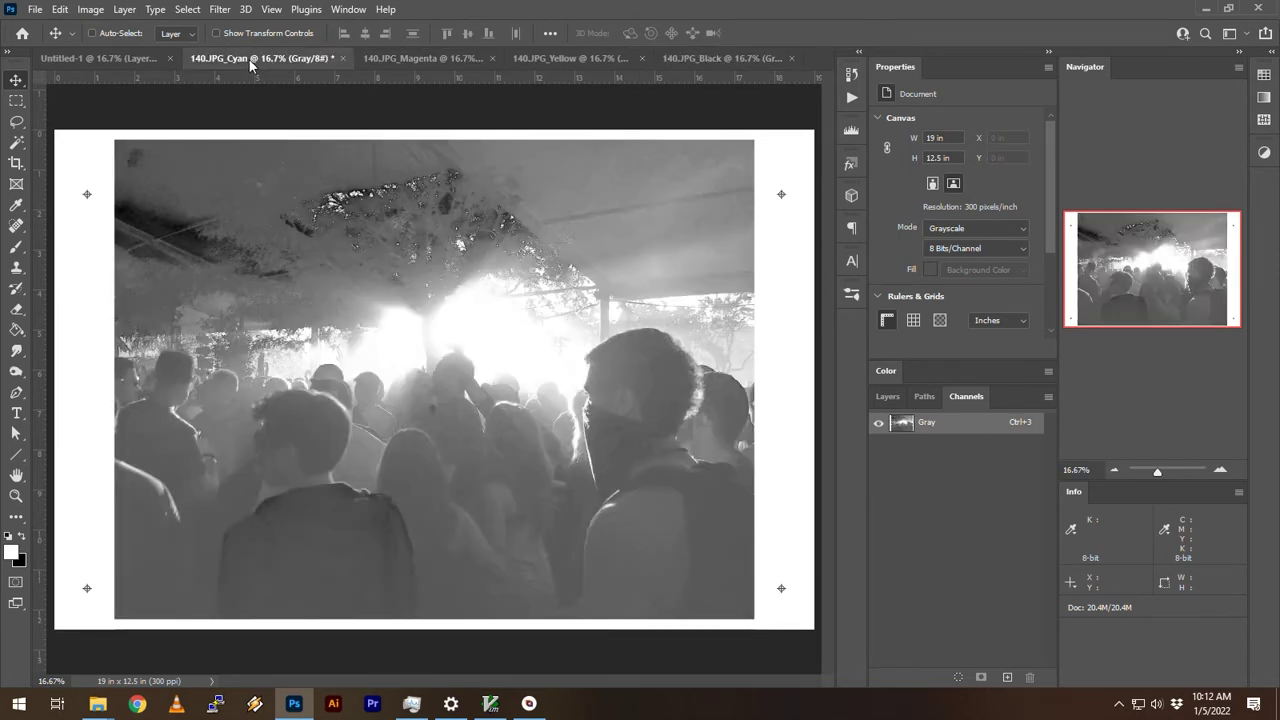
Step: Start a Bitmap conversion of 140.JPG_Cyan at 300 Pixels/Inch using Halftone Screen
click(84, 10)
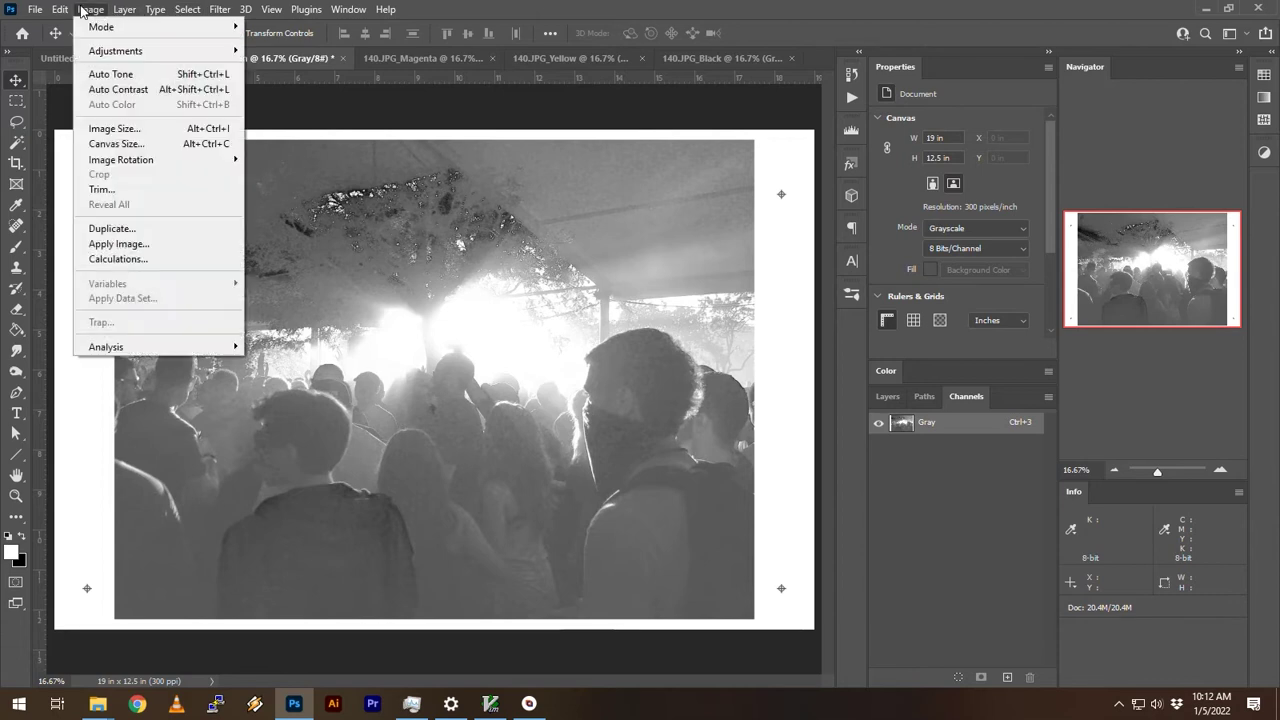
mouse_move(110, 30)
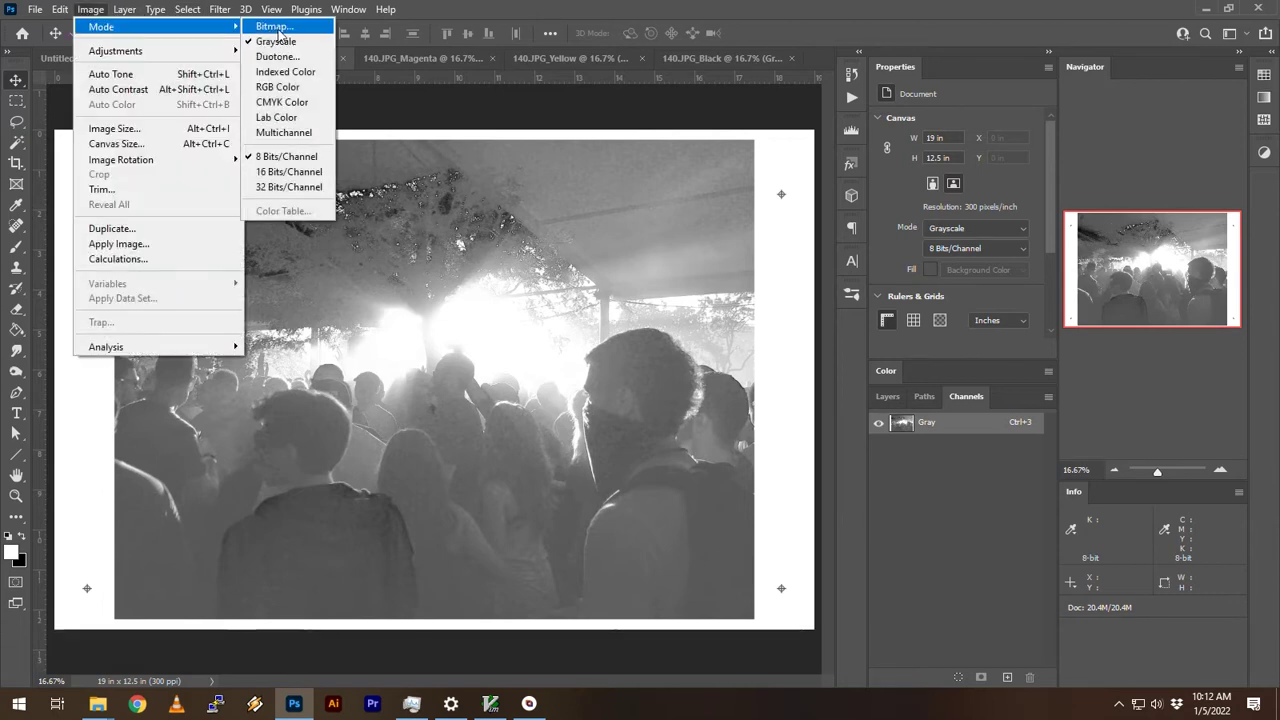
click(278, 31)
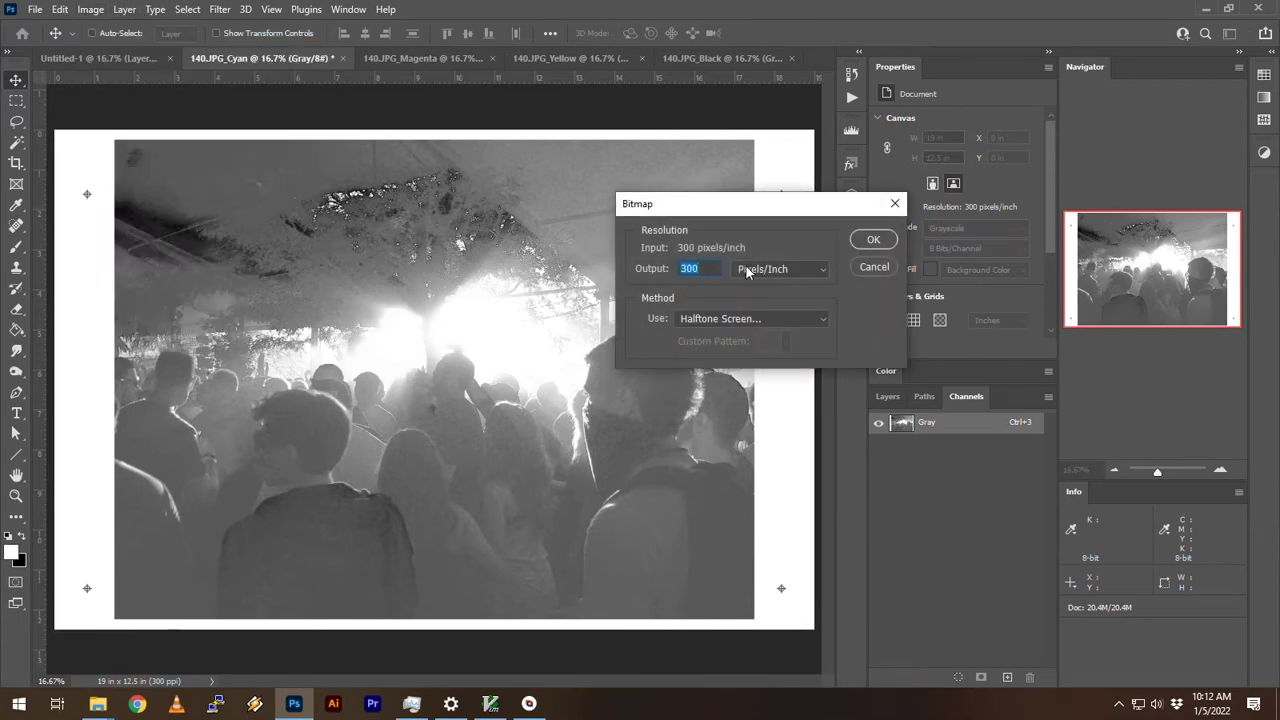
click(712, 318)
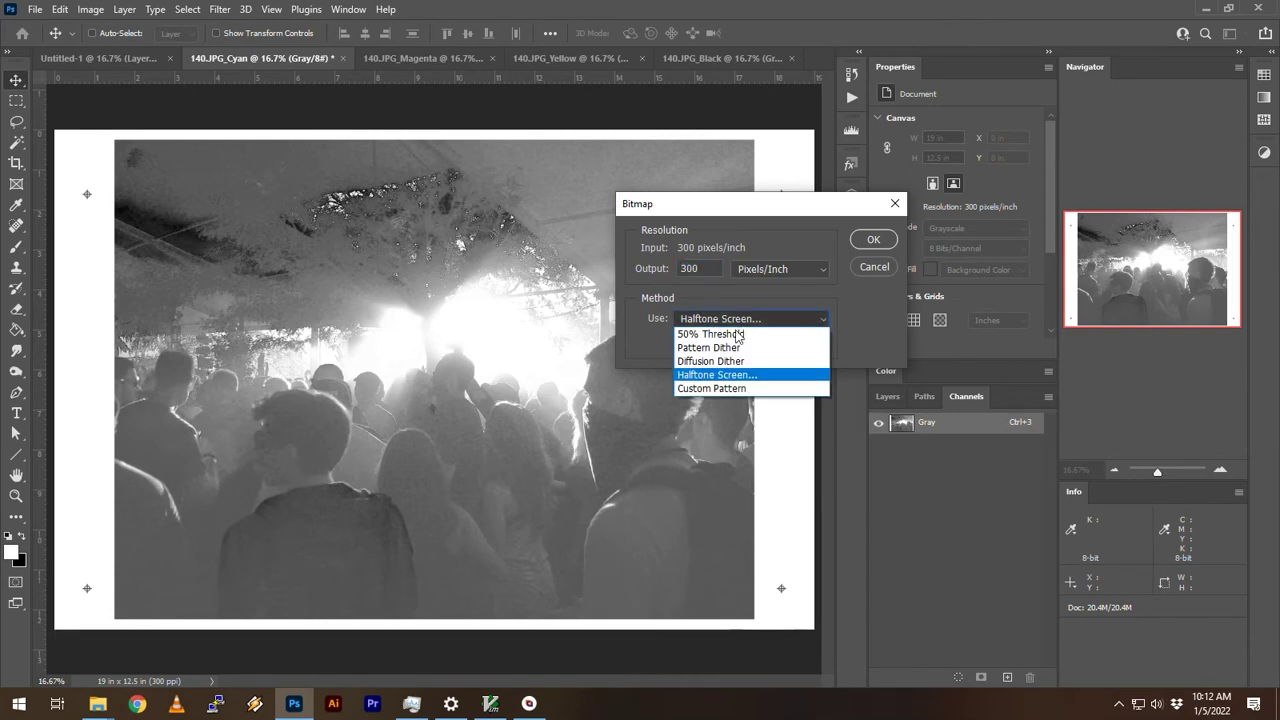
click(718, 374)
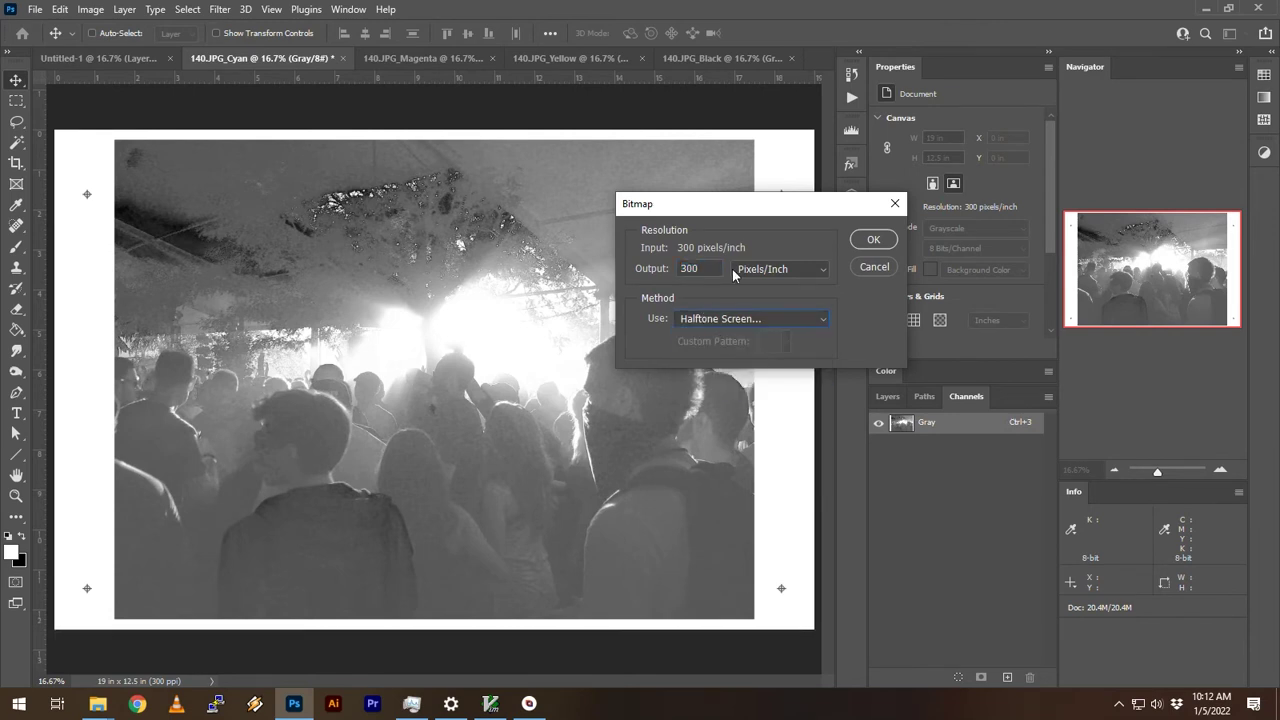
click(872, 240)
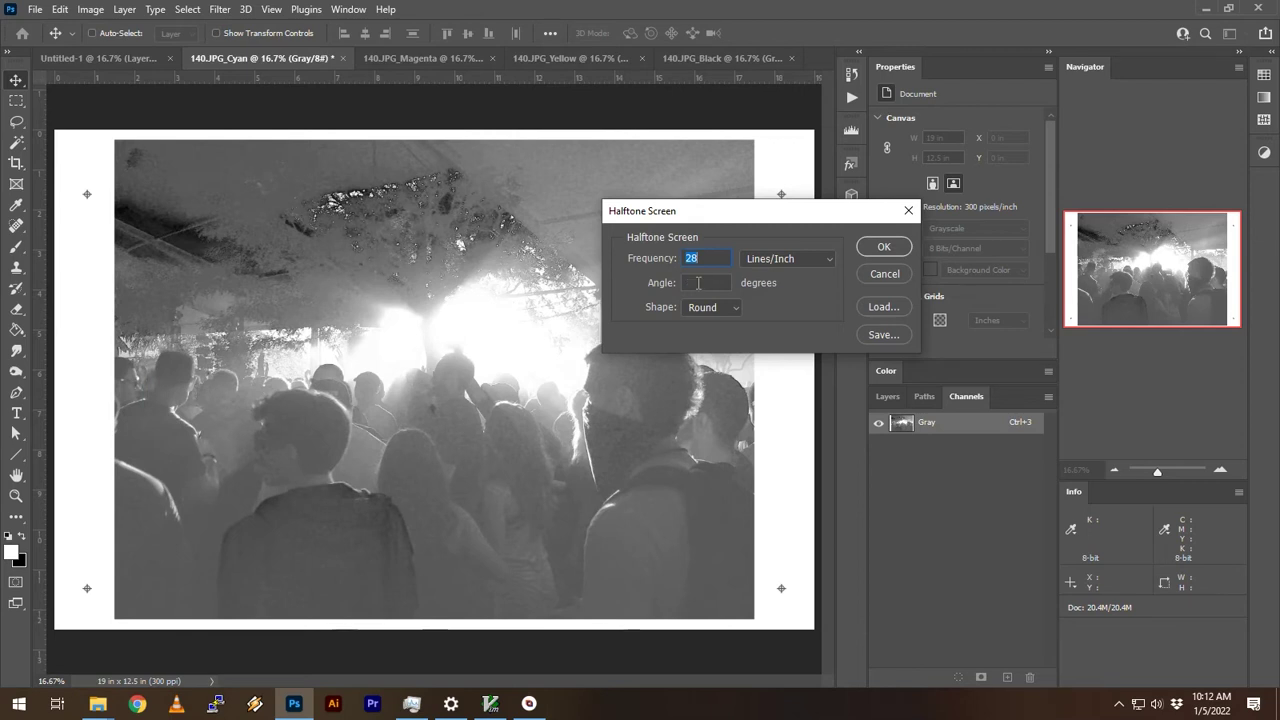
Step: Set the halftone angle to 75 degrees and apply the 28 lines/inch round screen
key(Tab)
text(75)
click(881, 246)
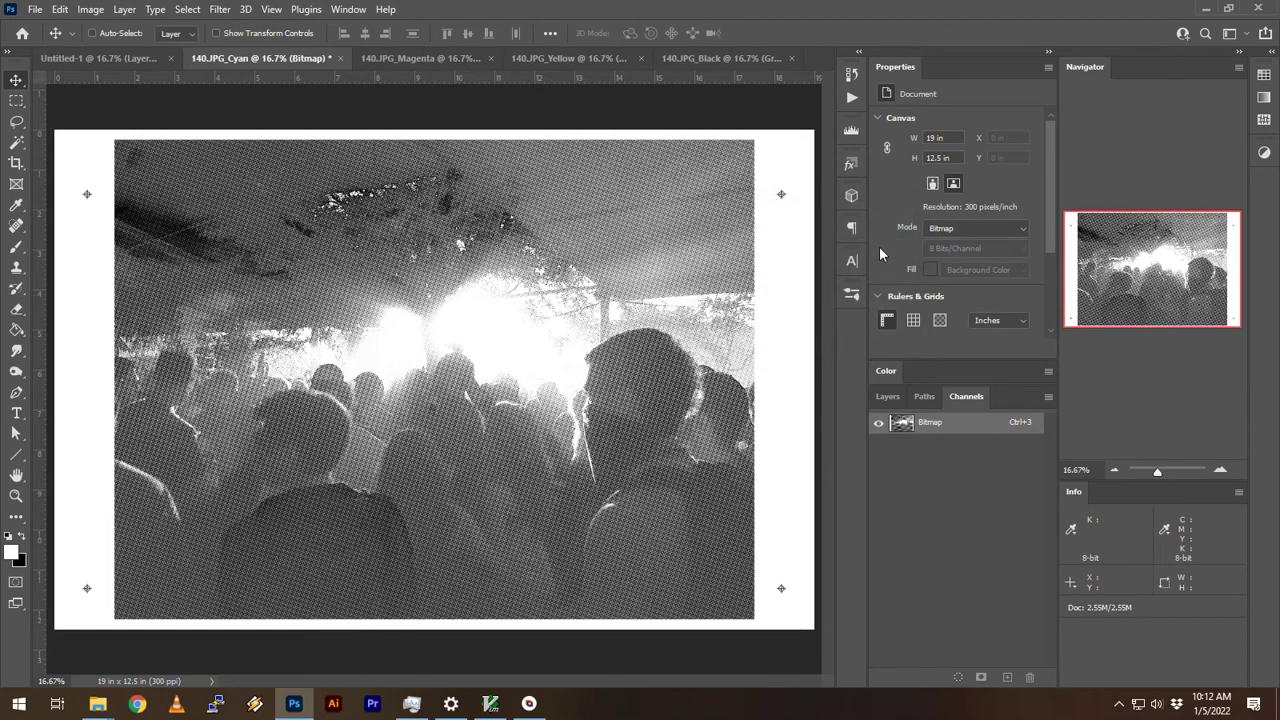
Step: Convert the Cyan halftone back to Grayscale at size ratio 1 and select the whole canvas
click(90, 9)
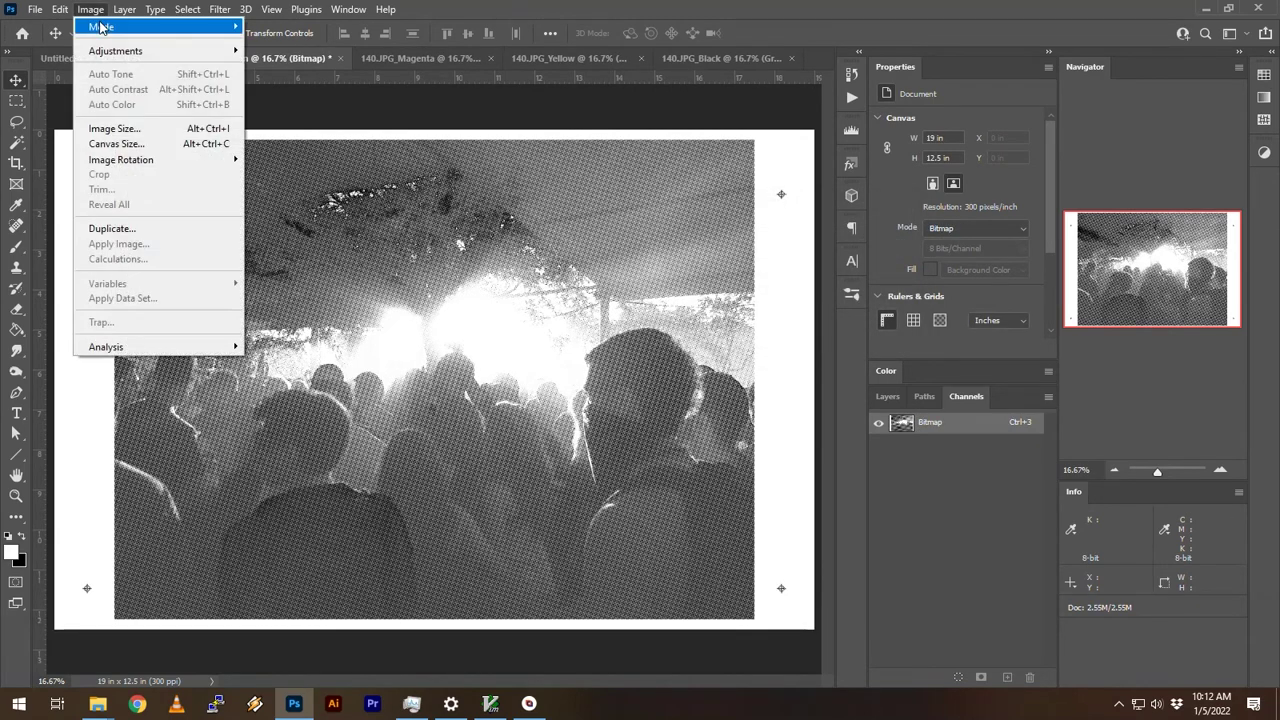
mouse_move(105, 27)
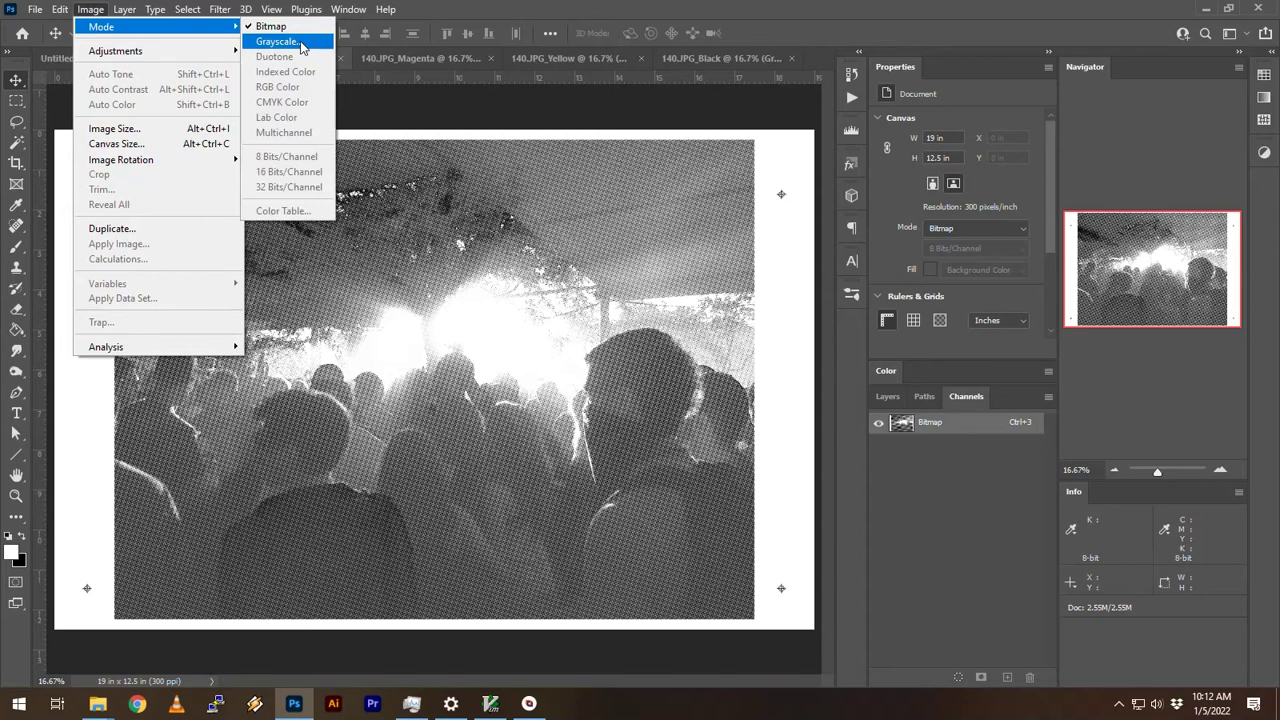
click(300, 46)
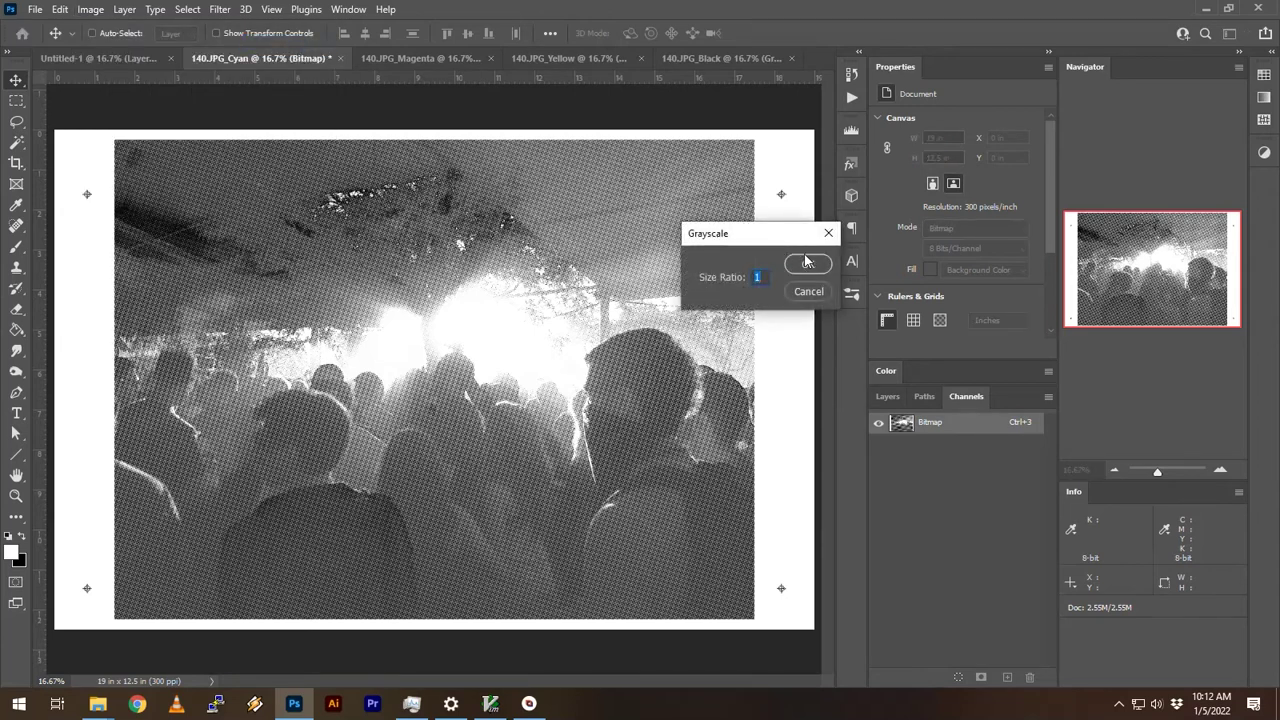
click(820, 264)
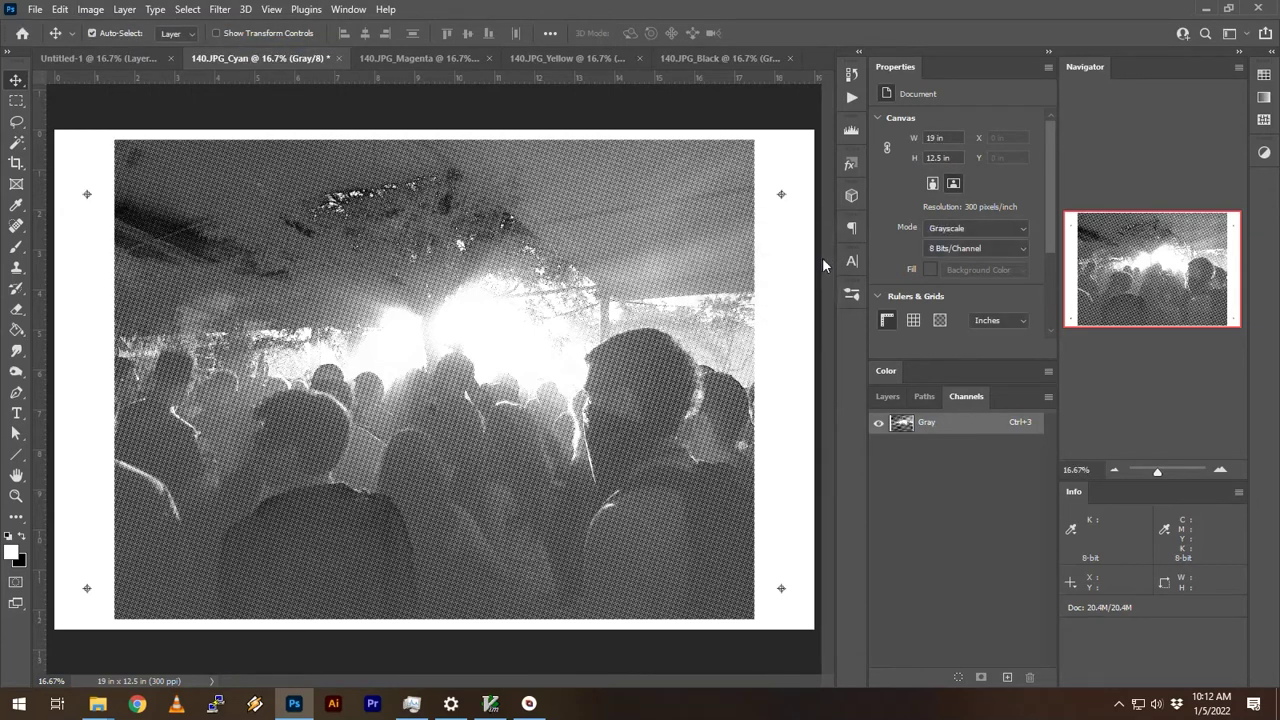
key(ctrl+a)
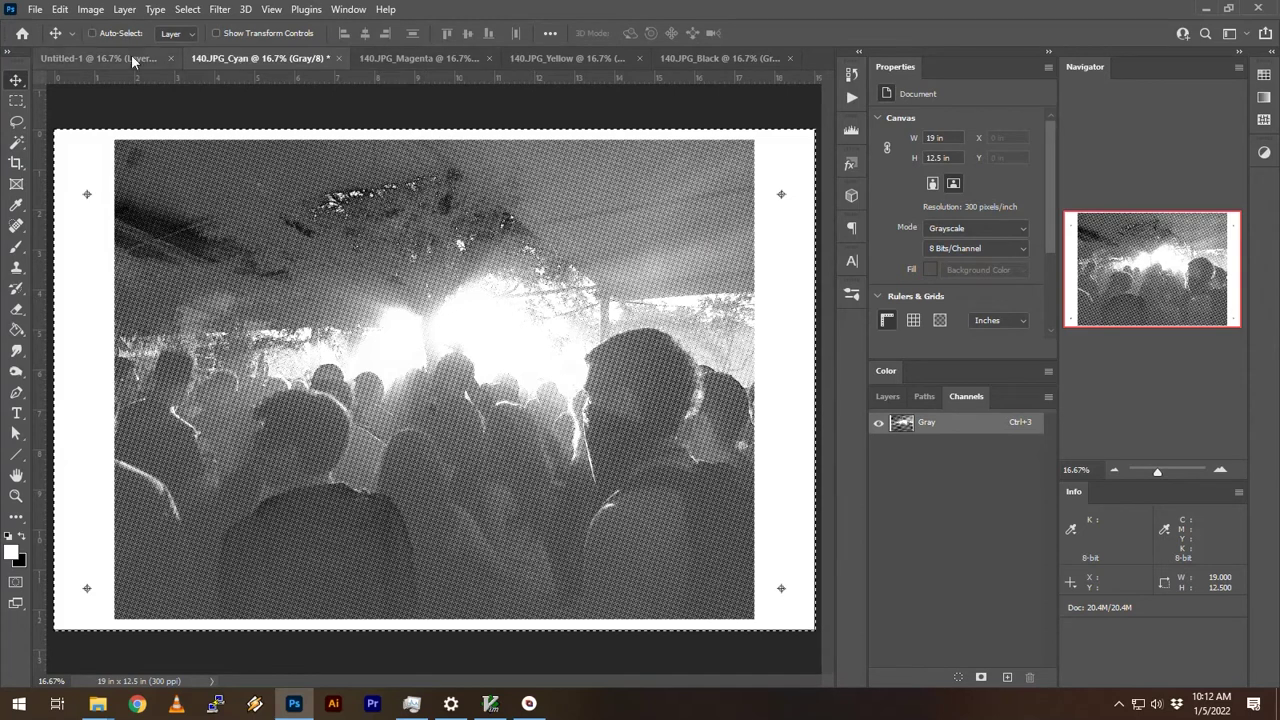
click(126, 60)
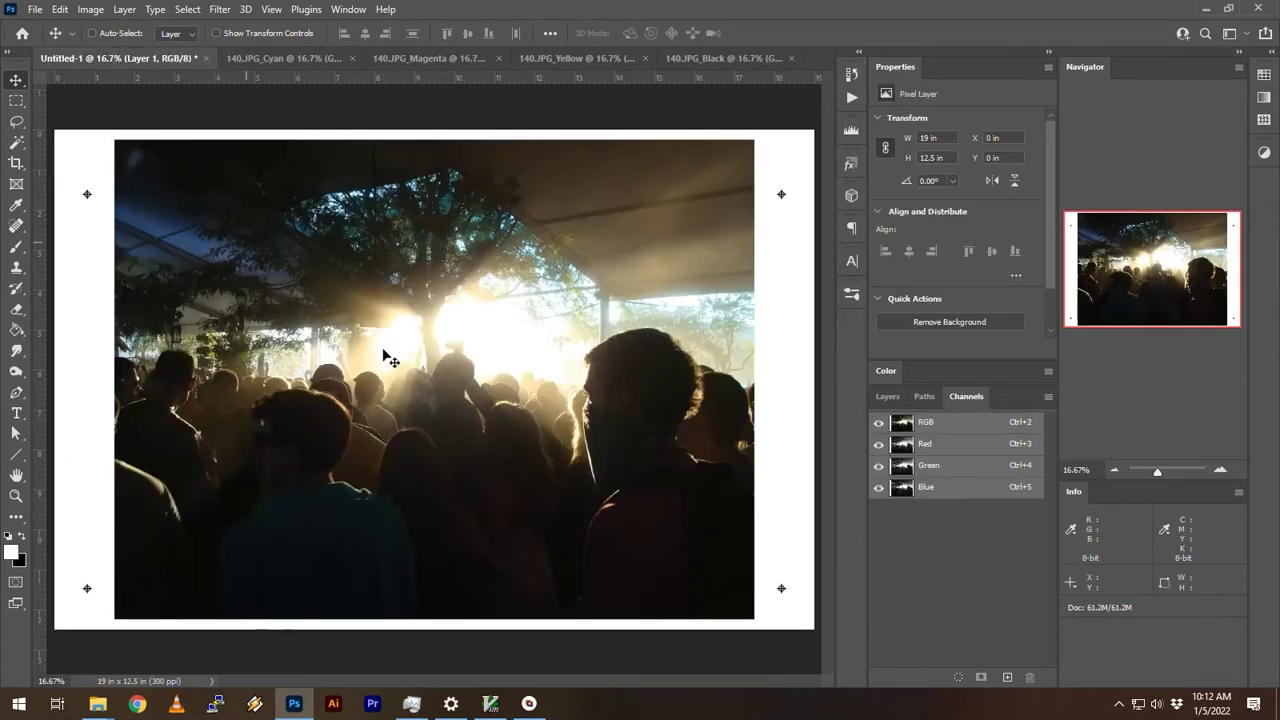
Step: Rename the colour photo layer in Untitled-1 to guide
click(888, 396)
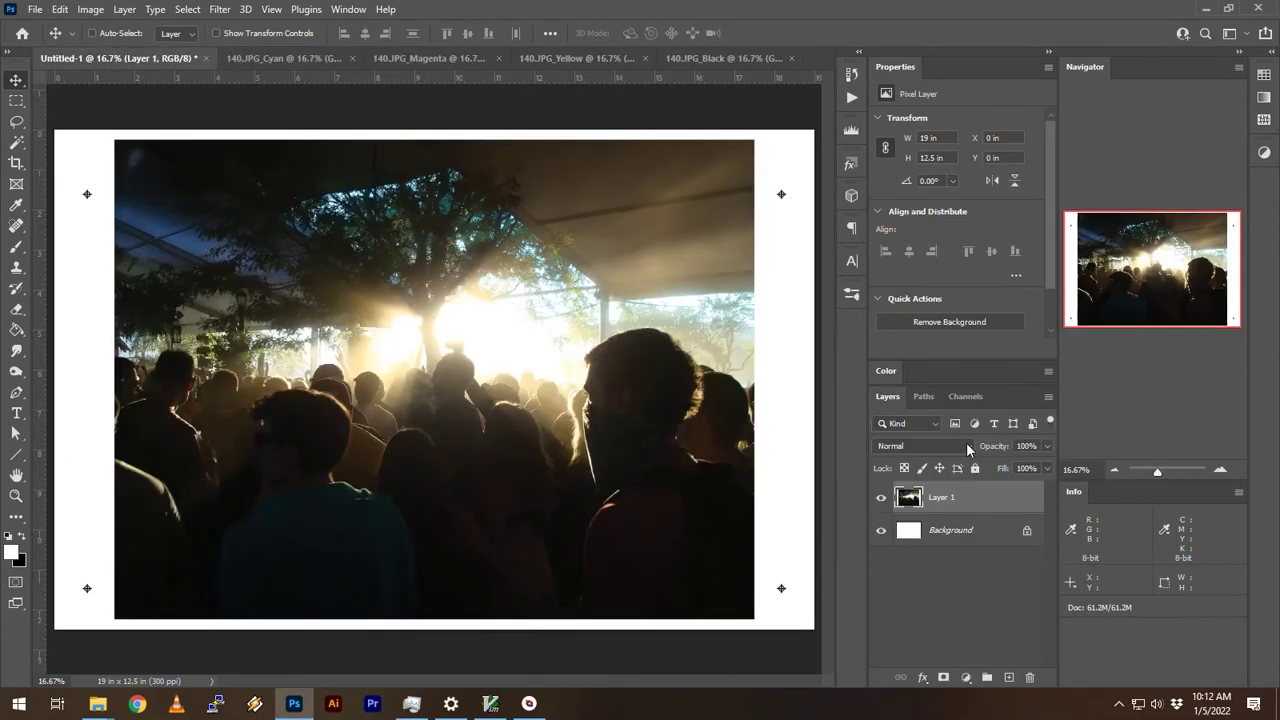
double_click(940, 498)
text(cu)
text(ide)
key(Return)
Step: Paste the cyan halftone above it and name the new layer c
key(ctrl+v)
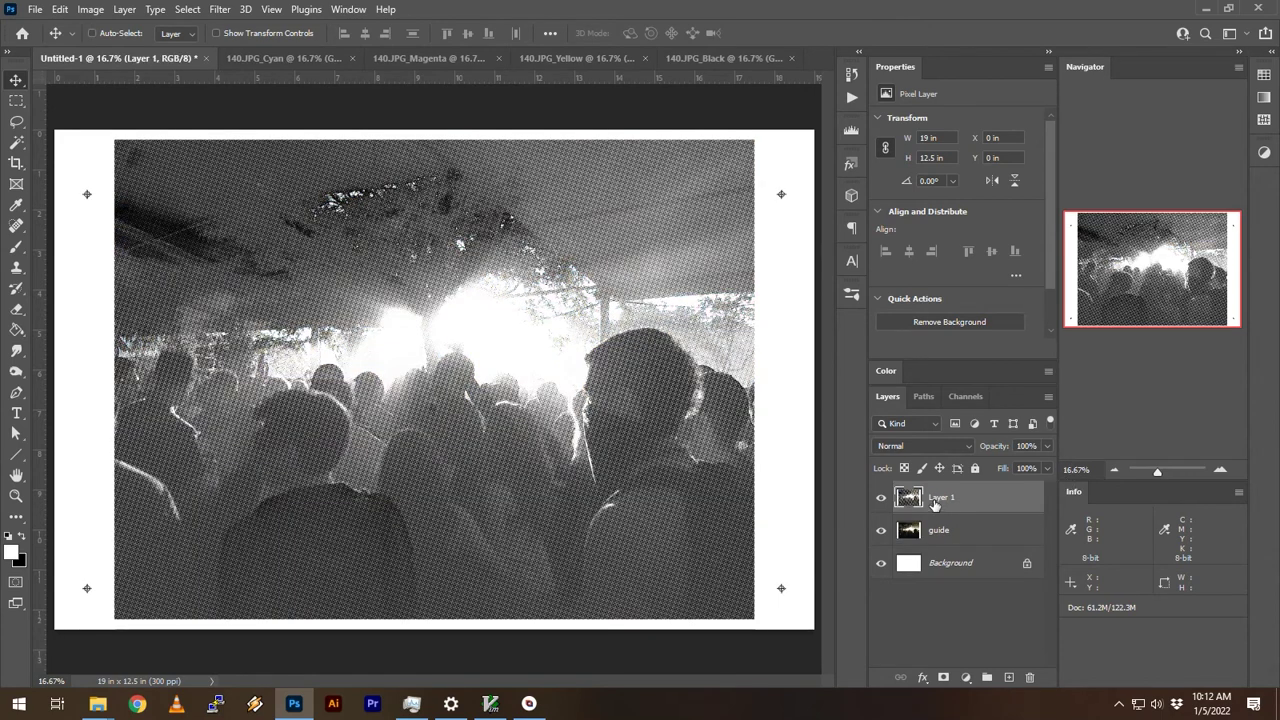
double_click(934, 498)
text(c)
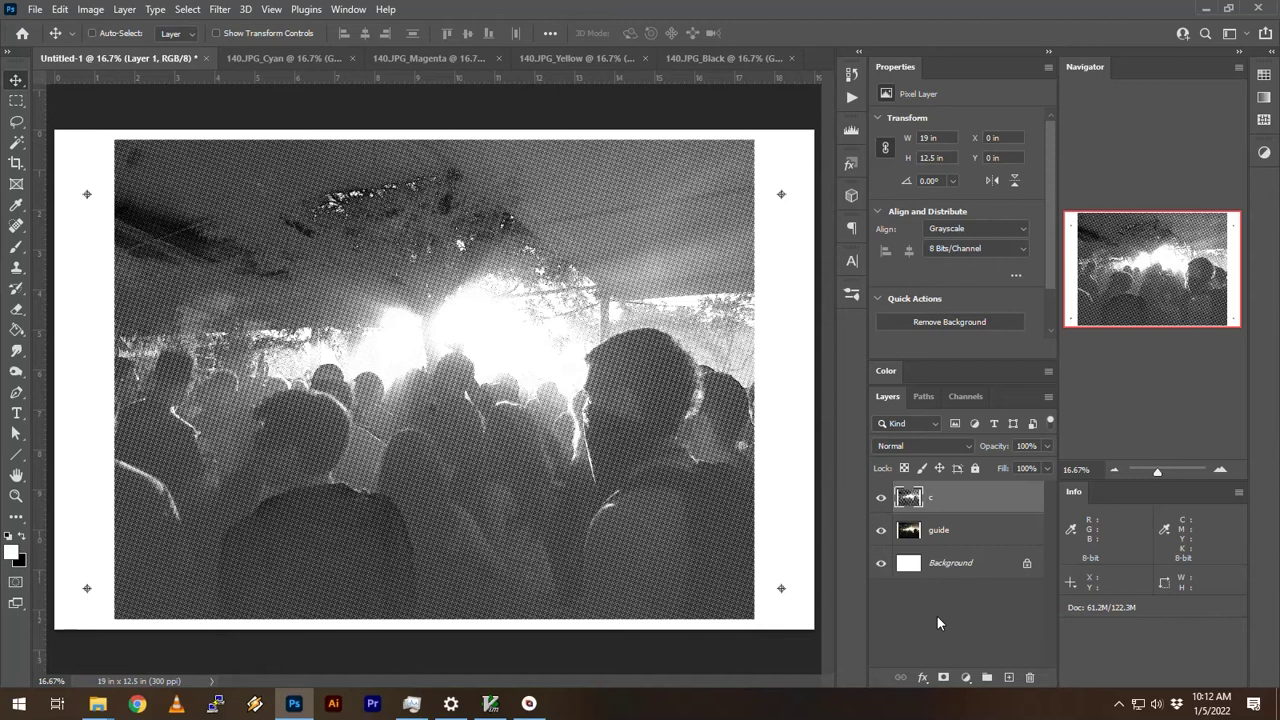
click(937, 616)
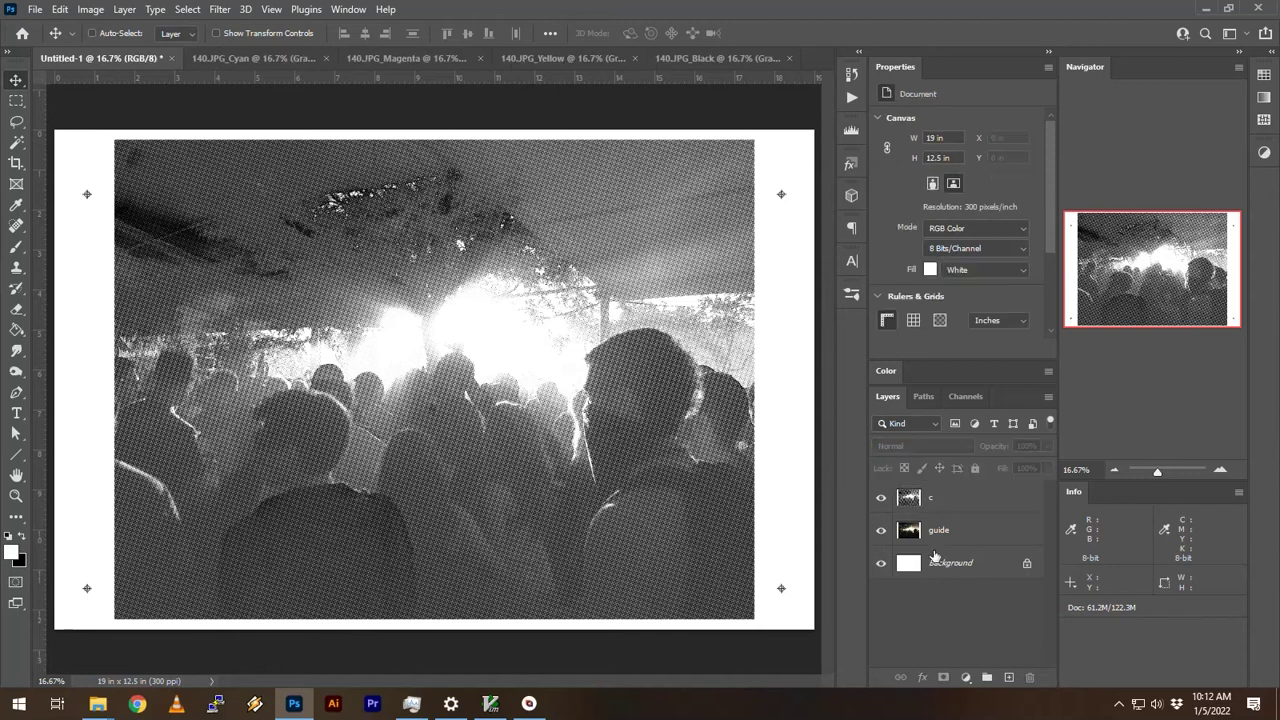
Step: Close the Cyan document without saving
click(225, 59)
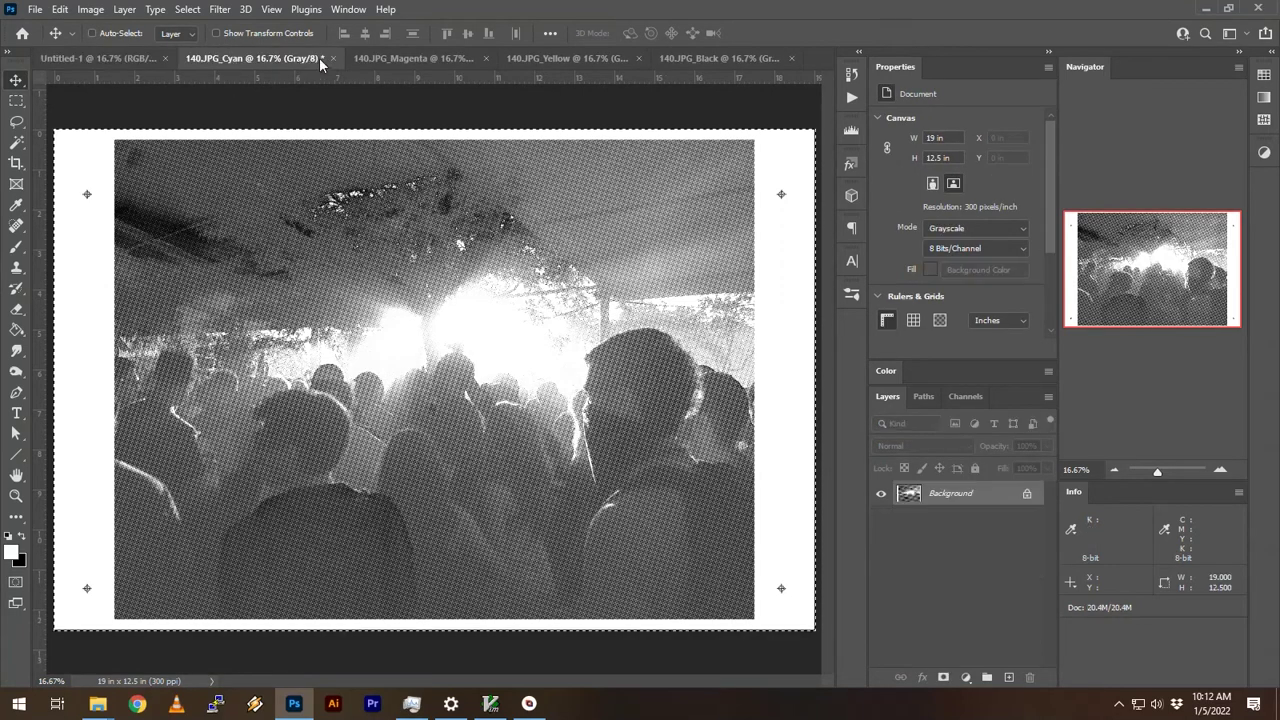
click(329, 58)
key(n)
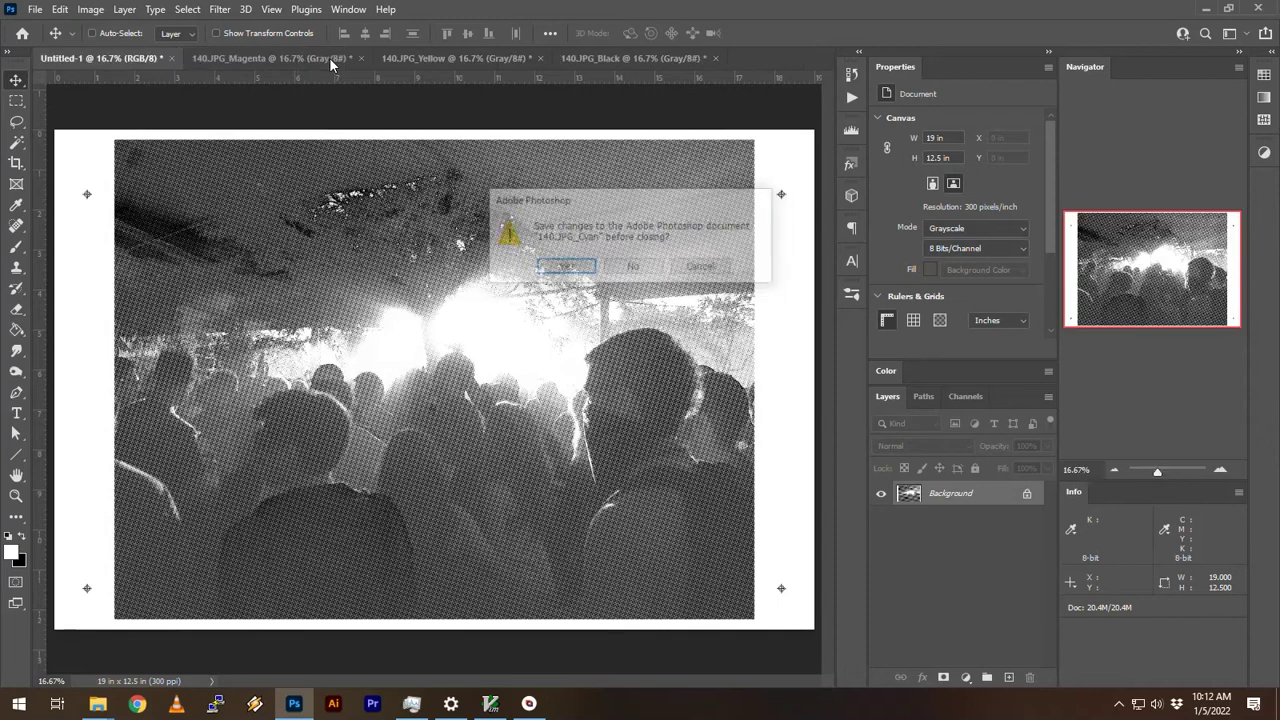
Step: Convert the Magenta image to a Halftone Screen bitmap at a 15-degree angle
click(283, 55)
click(90, 9)
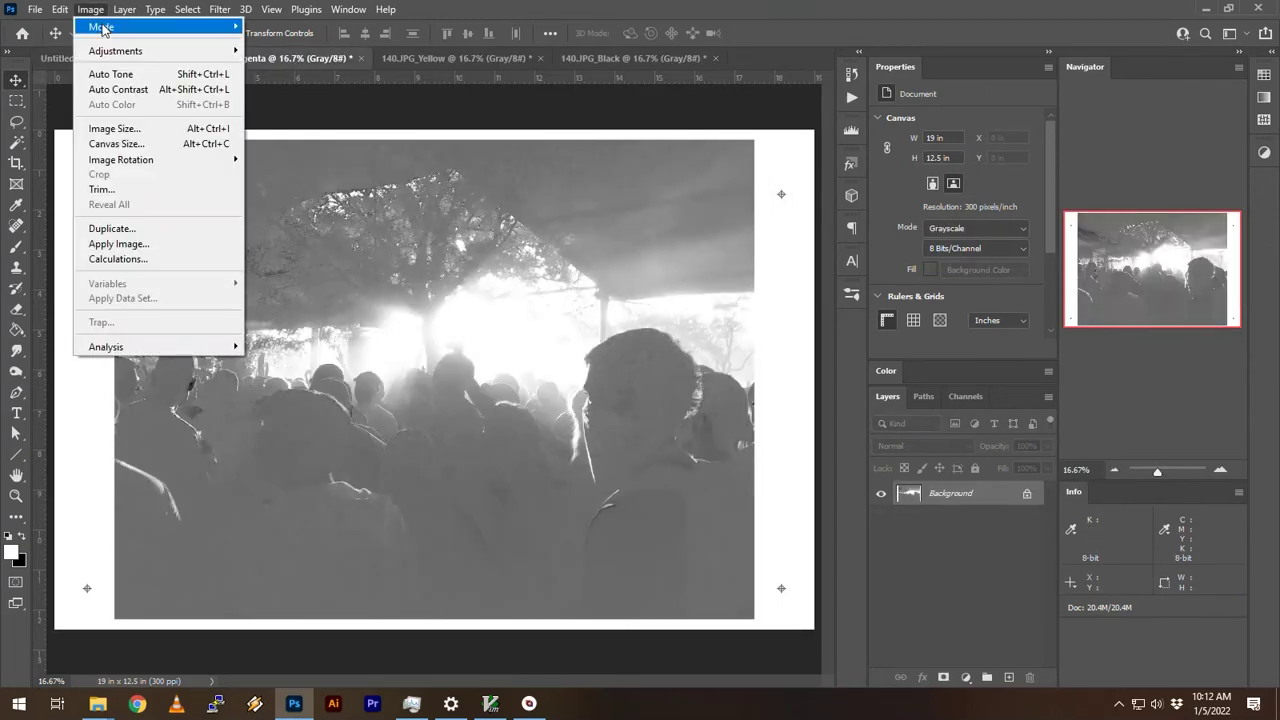
click(272, 26)
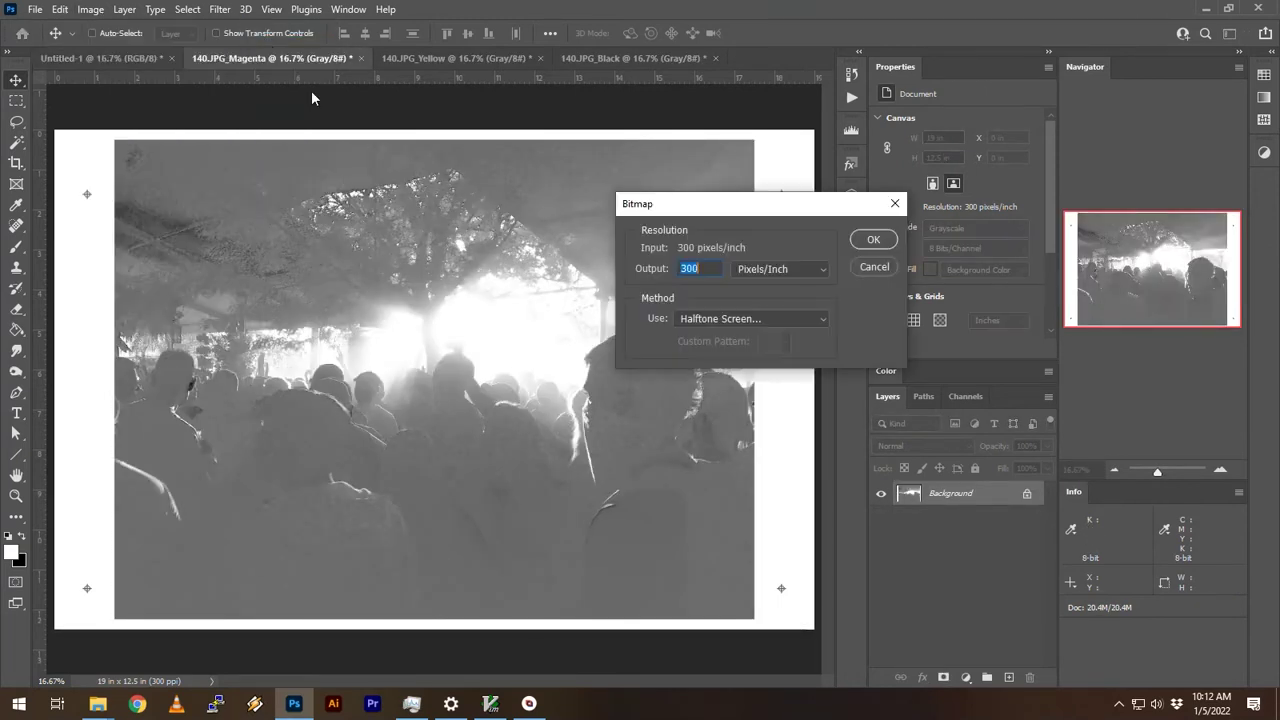
click(761, 313)
click(730, 377)
click(872, 240)
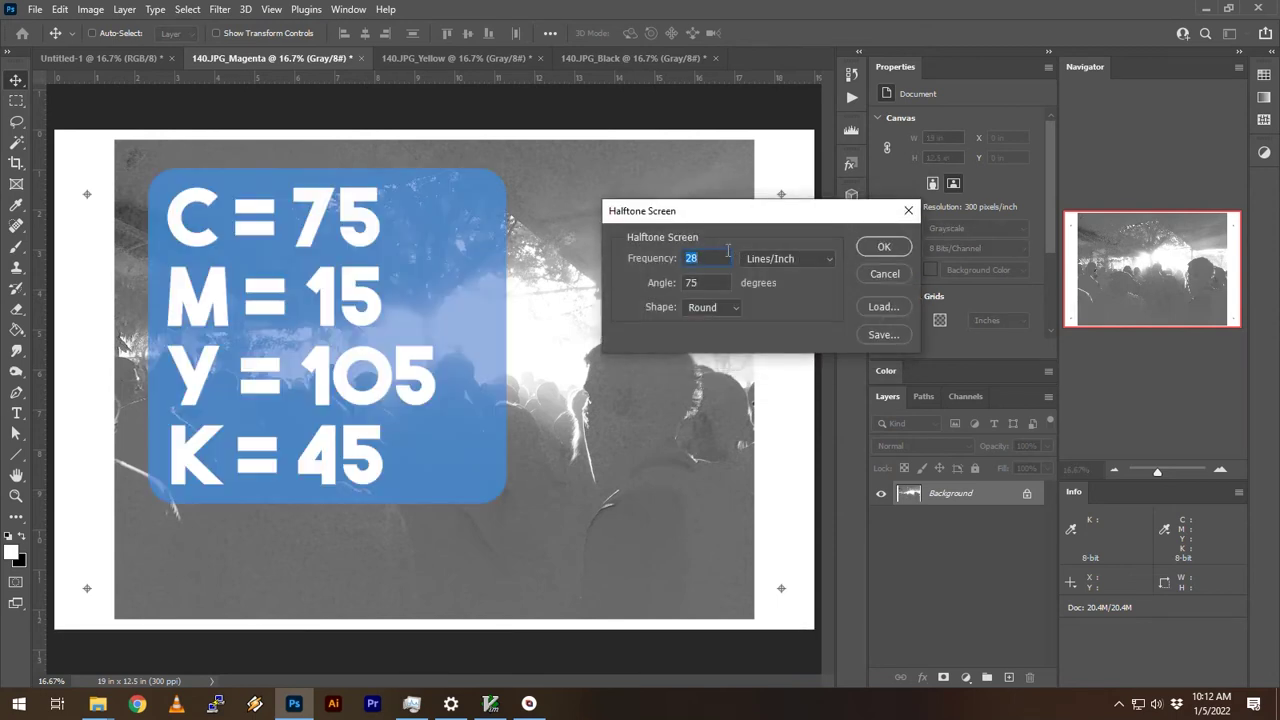
key(Tab)
text(15)
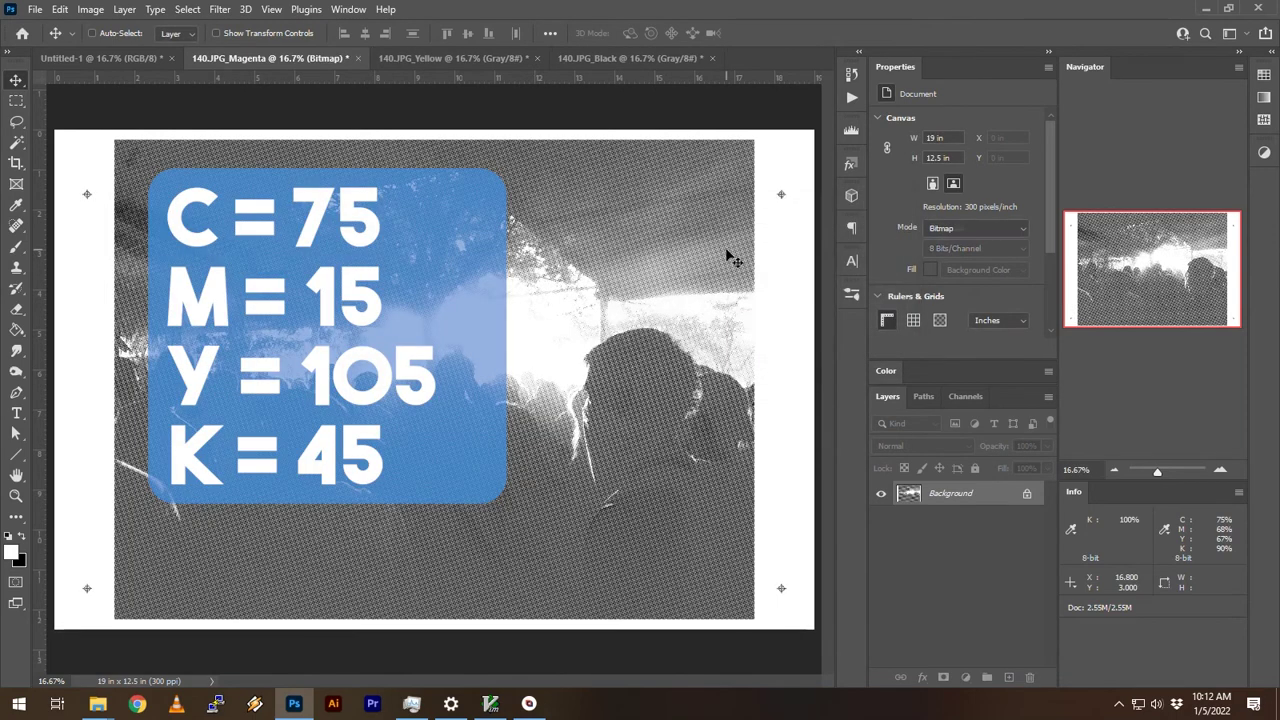
Step: Convert the Magenta halftone back to Grayscale
click(92, 10)
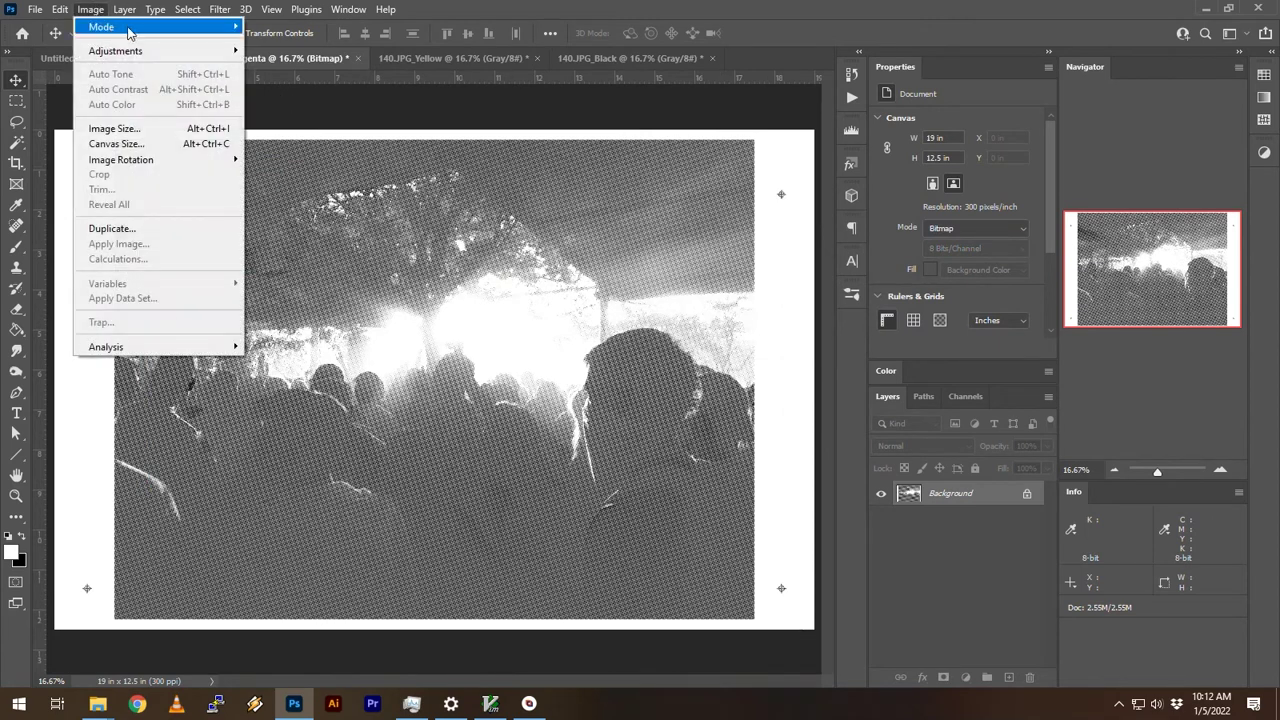
mouse_move(127, 30)
click(275, 42)
click(810, 264)
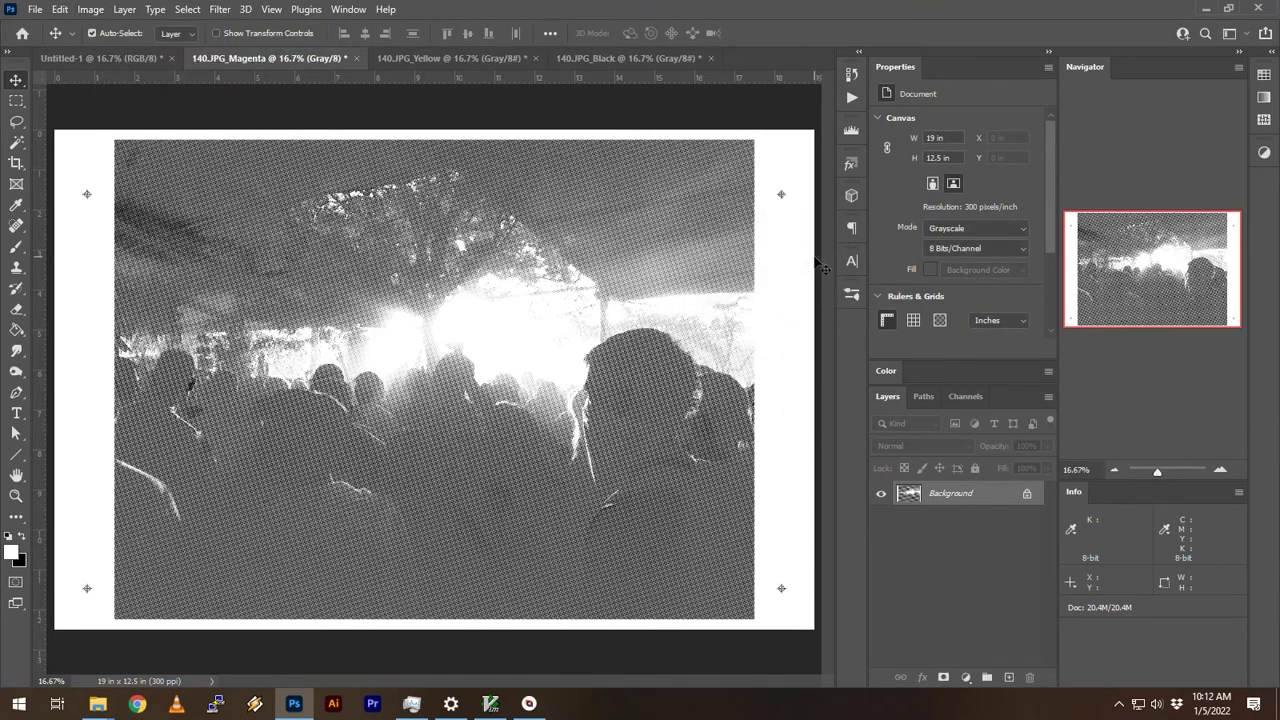
Step: Paste the magenta halftone into Untitled-1 as layer m, then close Magenta without saving
key(ctrl+shift+Tab)
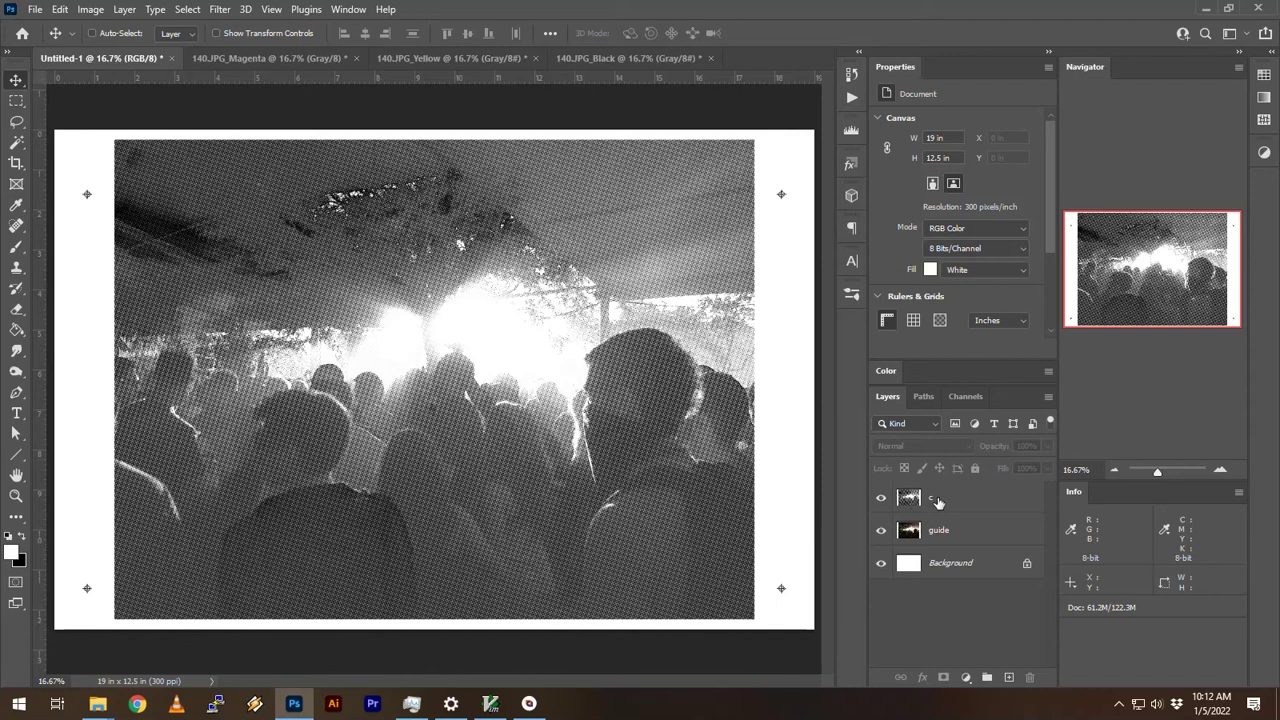
click(945, 530)
key(ctrl+v)
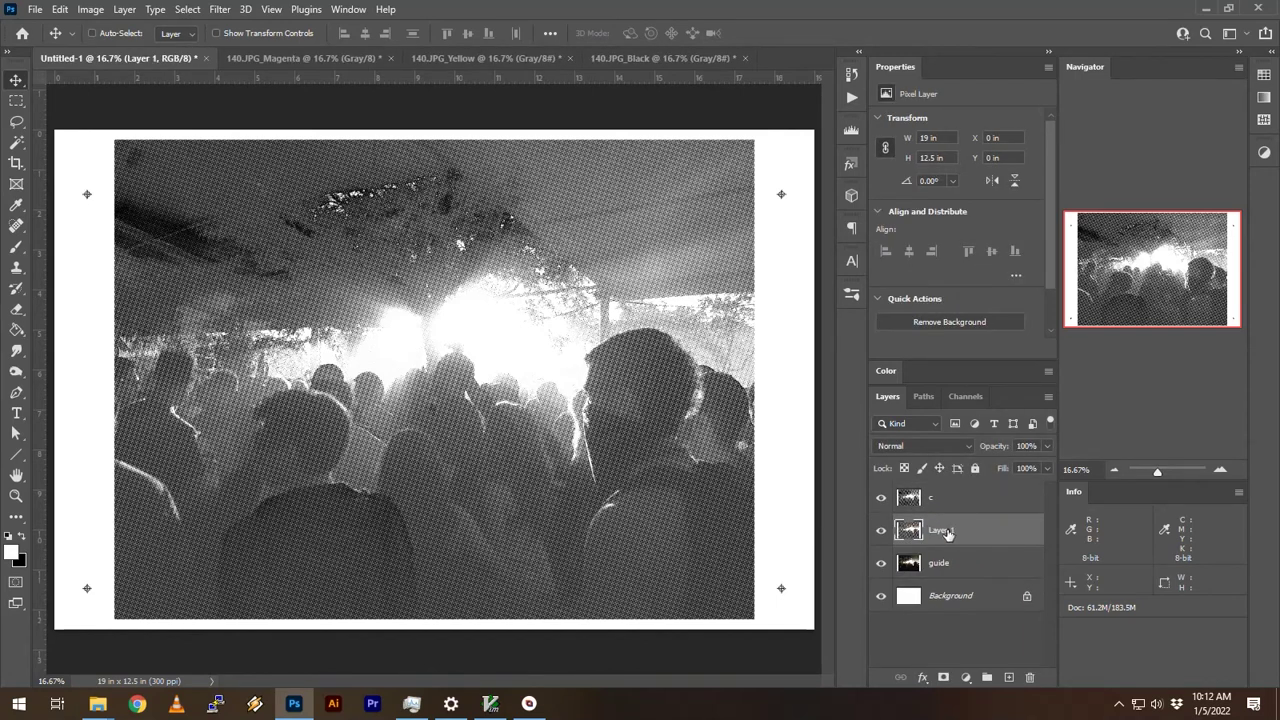
click(947, 532)
text(m)
key(Tab)
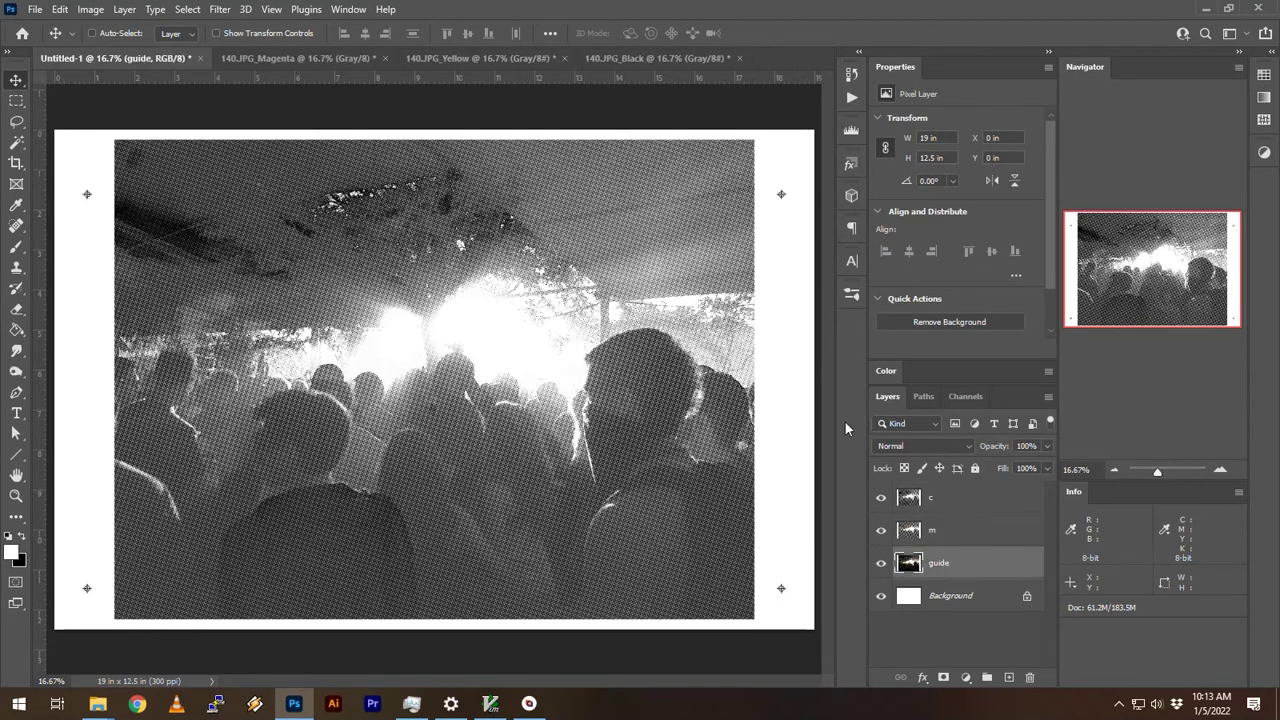
click(320, 60)
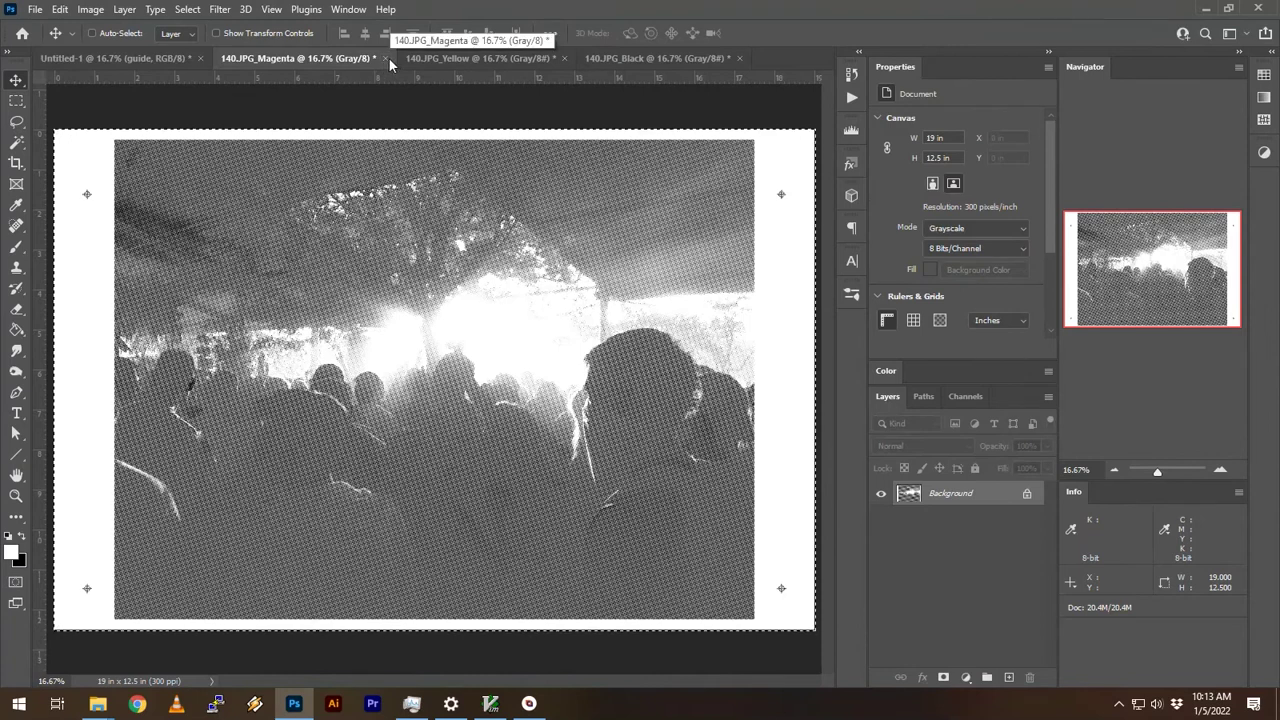
click(388, 59)
Step: Convert the Yellow plate to a Halftone Screen bitmap, entering 90 in the screen settings
click(365, 60)
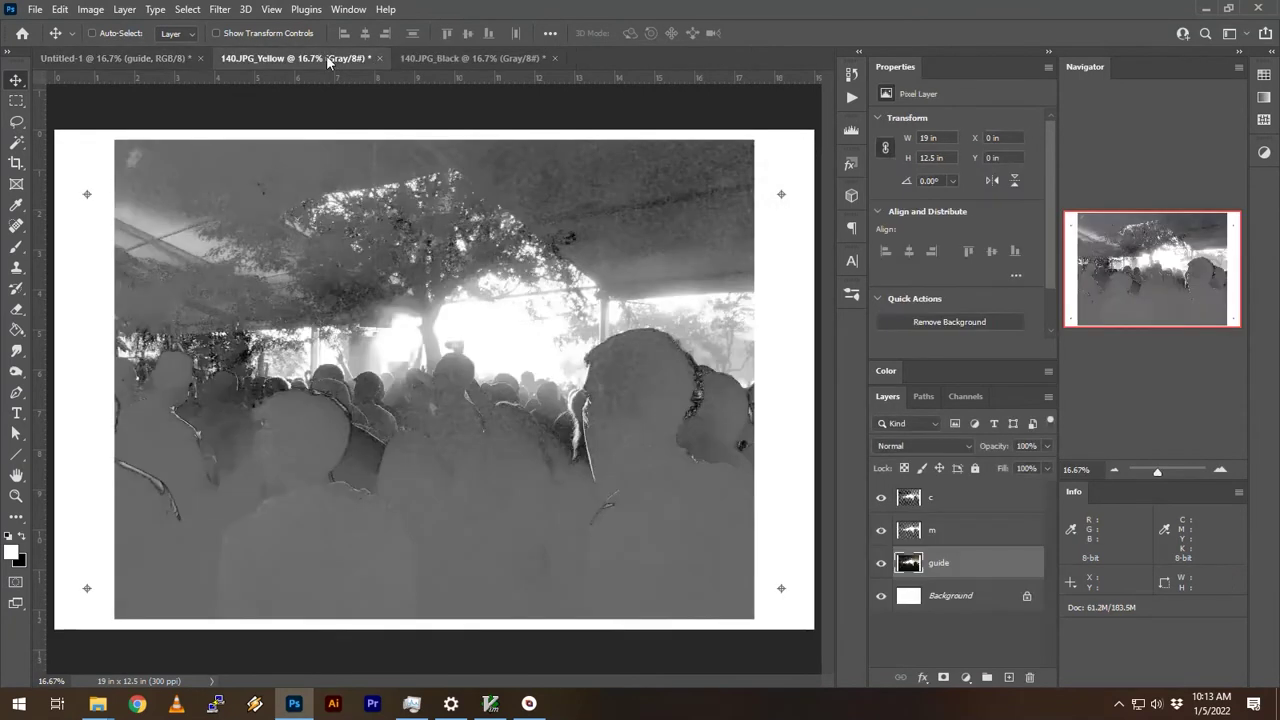
click(88, 10)
mouse_move(199, 35)
click(263, 38)
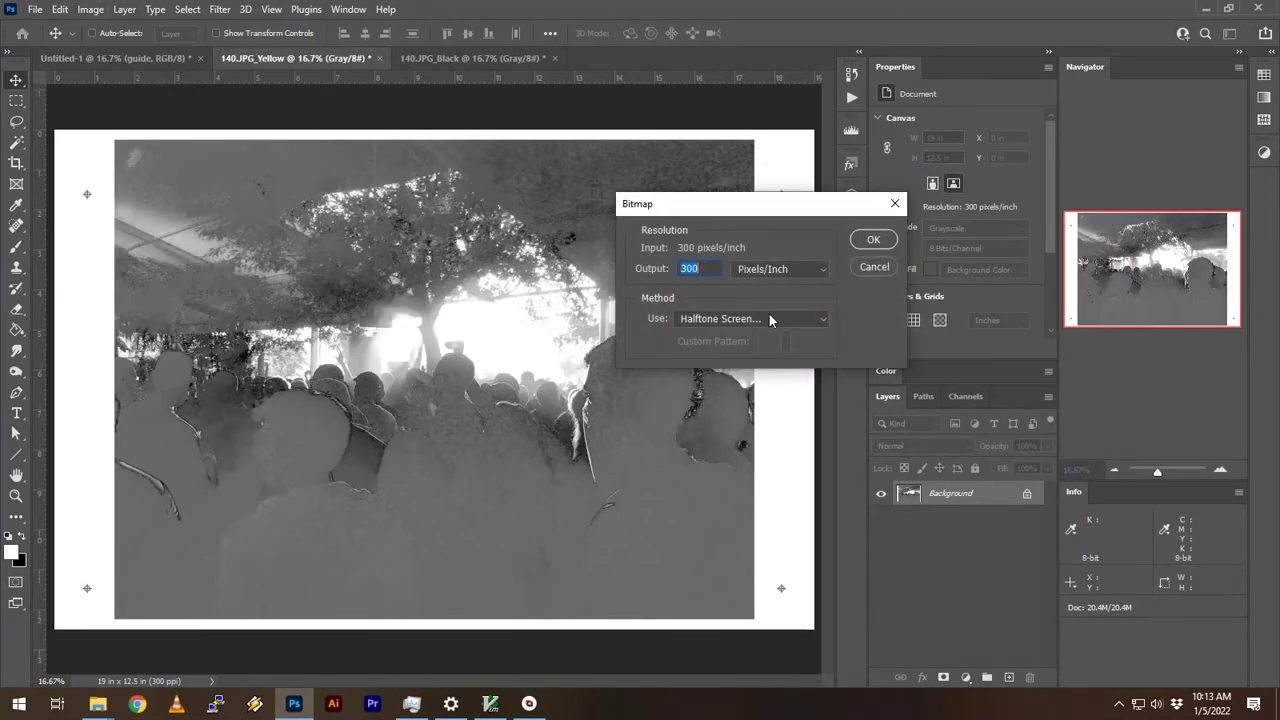
click(874, 240)
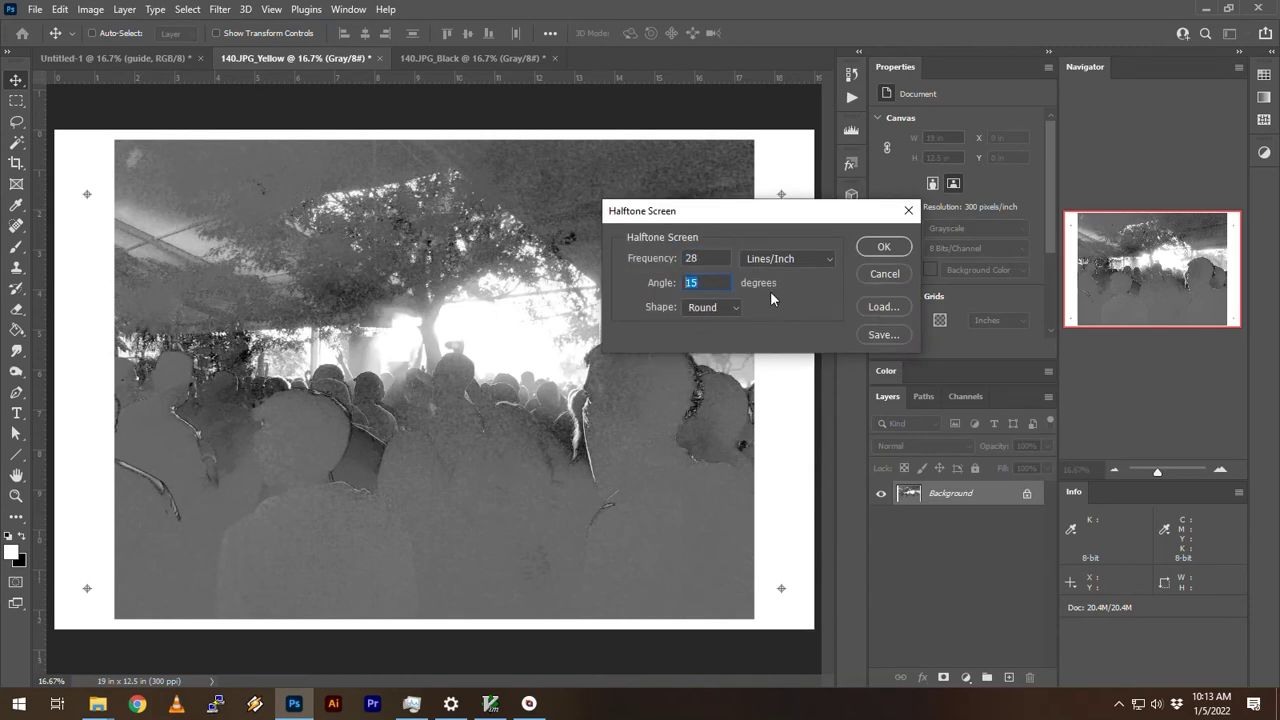
text(90)
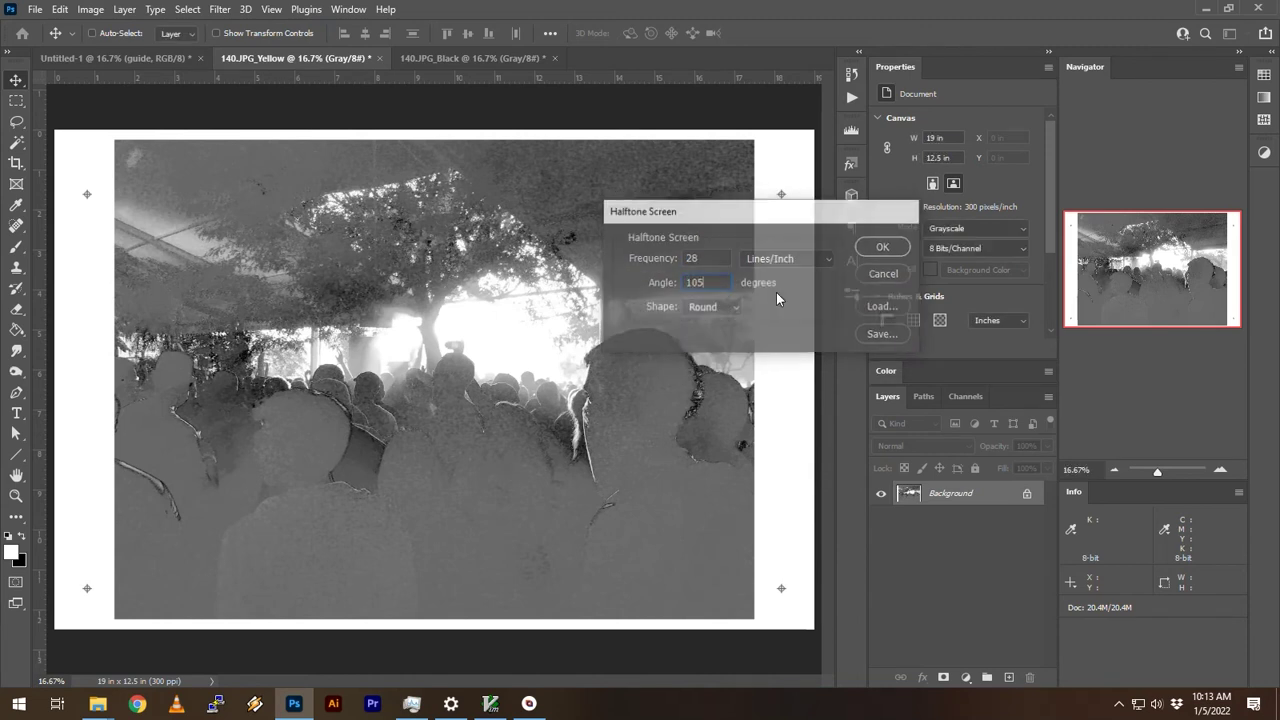
key(Return)
Step: Convert the Yellow halftone back to Grayscale
click(90, 9)
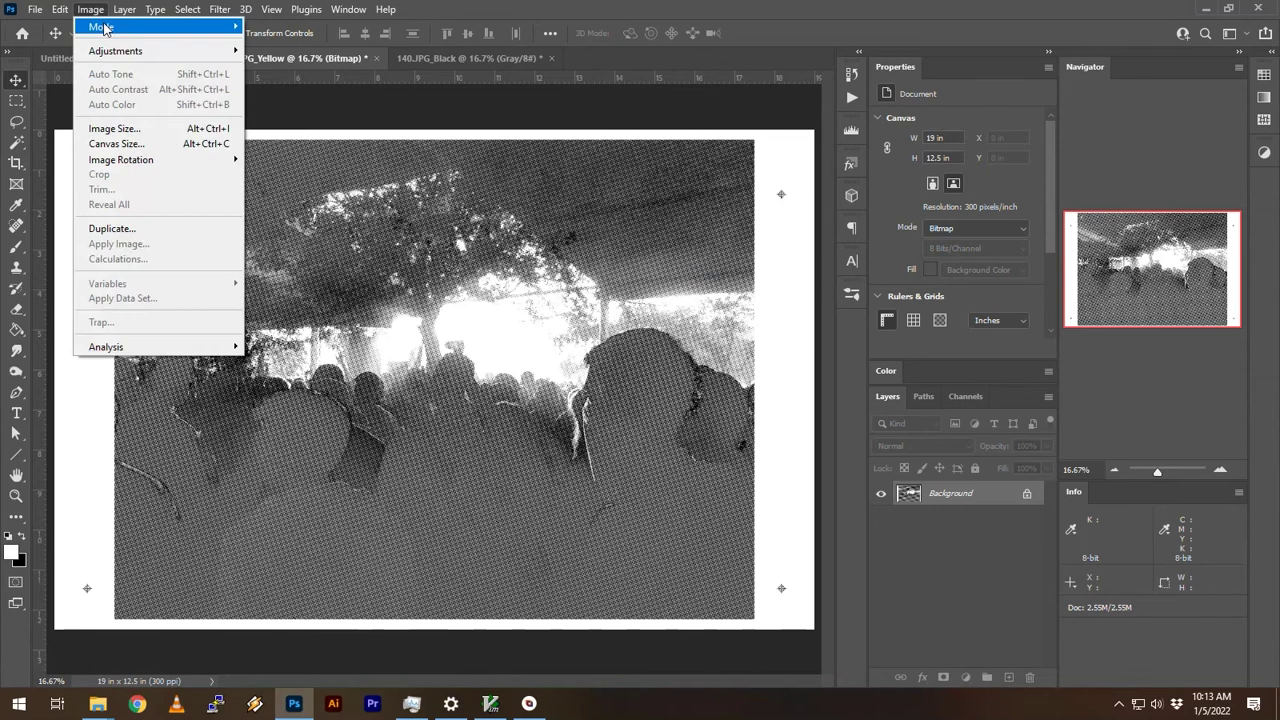
mouse_move(115, 26)
click(275, 42)
click(806, 264)
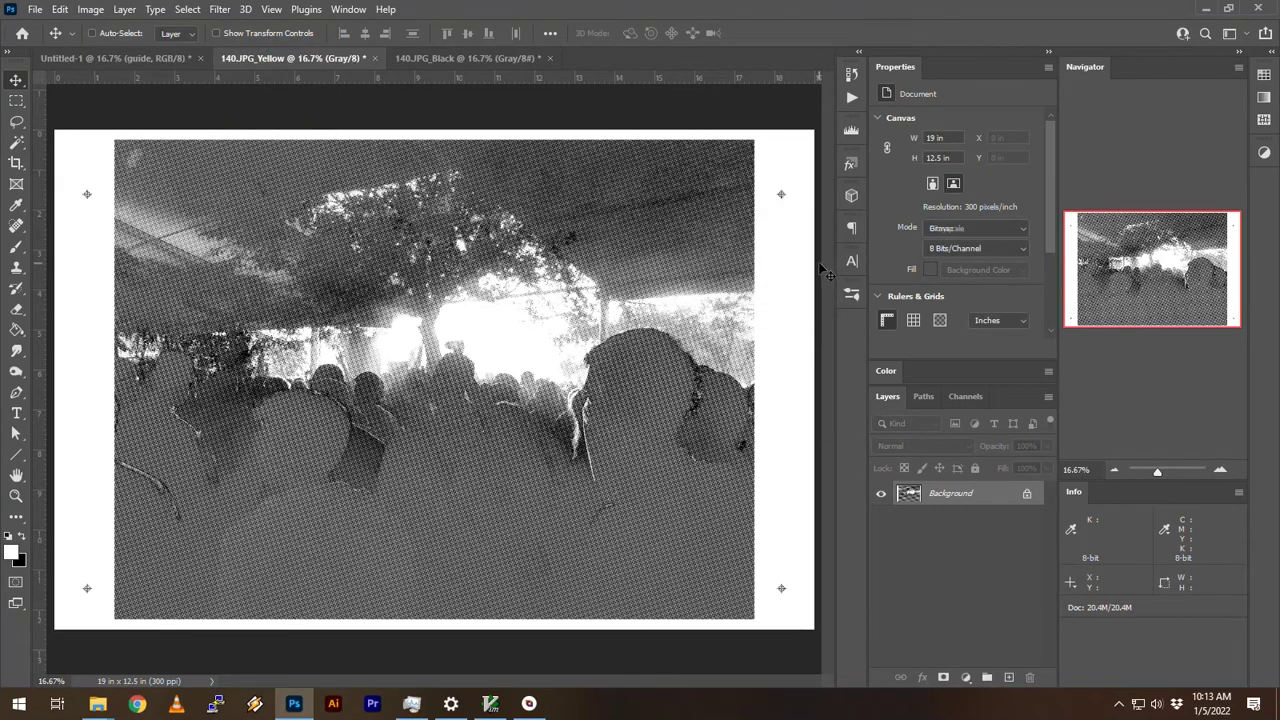
Step: Rename Layer 1 in Untitled-1 to y and start closing the Yellow document
click(108, 57)
click(952, 567)
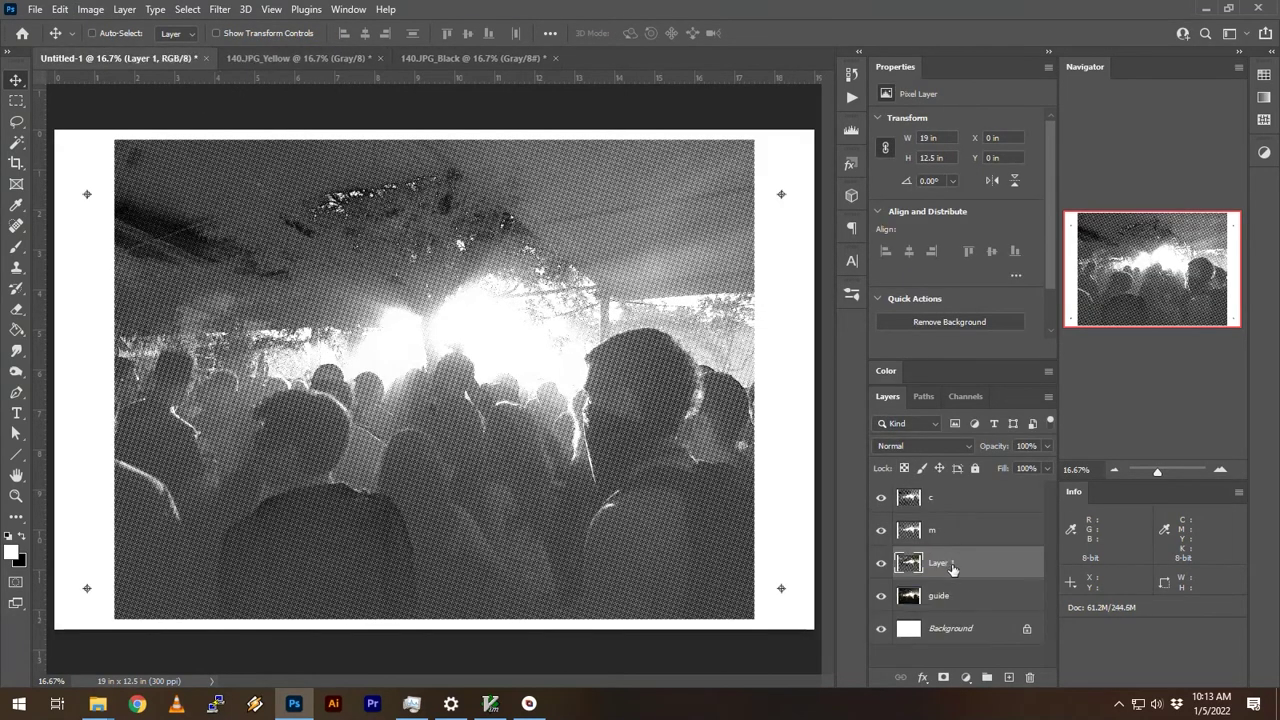
double_click(942, 565)
click(946, 596)
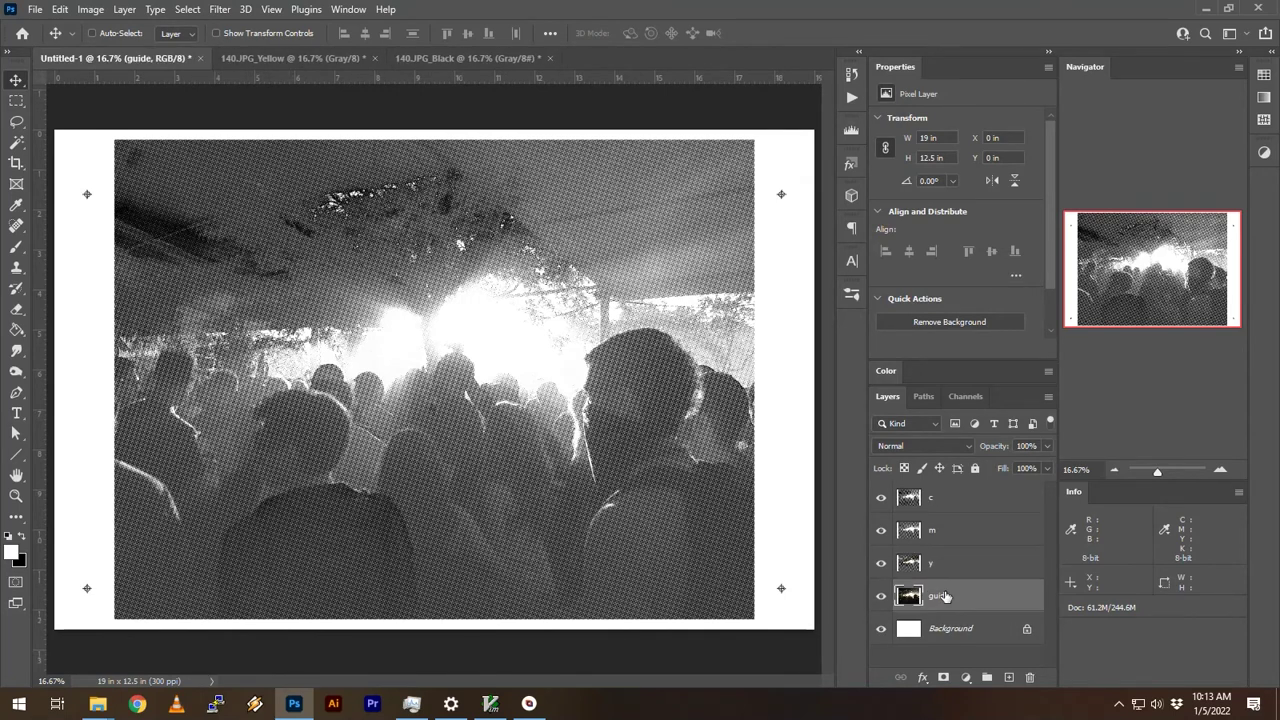
click(340, 58)
click(374, 58)
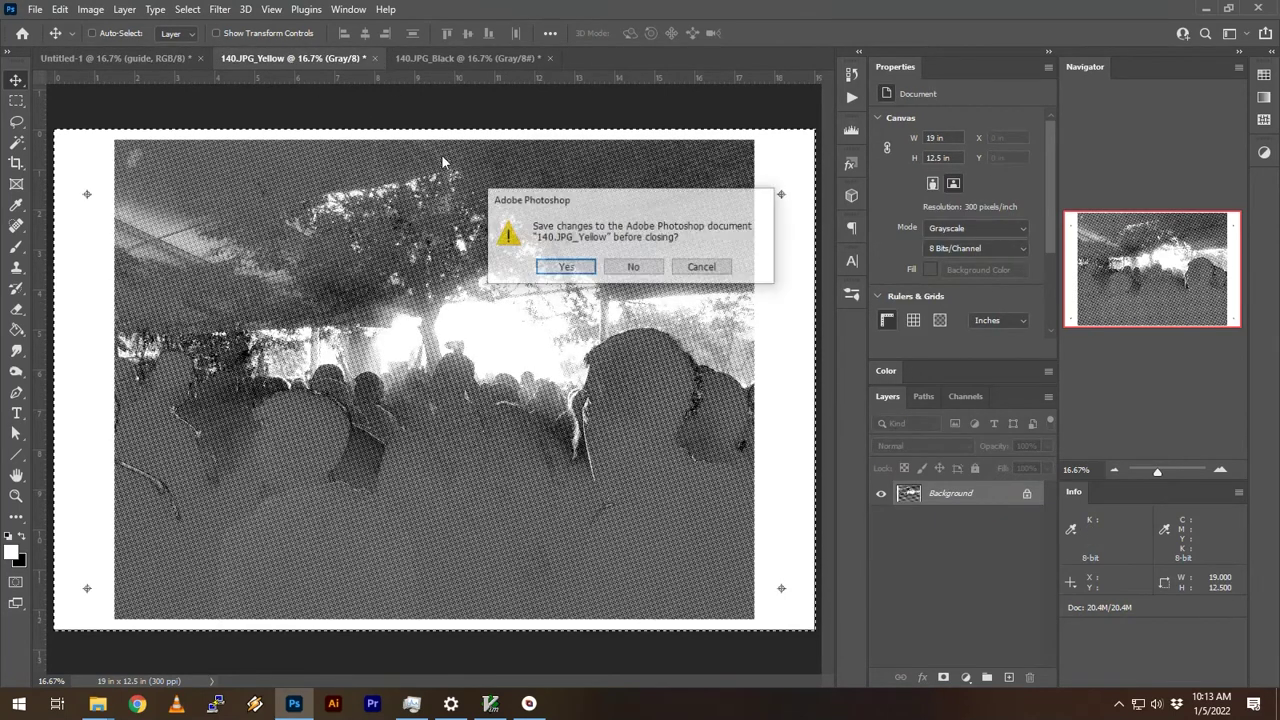
Step: Discard the Yellow file and convert the Black plate to a 45-degree Halftone Screen bitmap
click(651, 268)
click(90, 9)
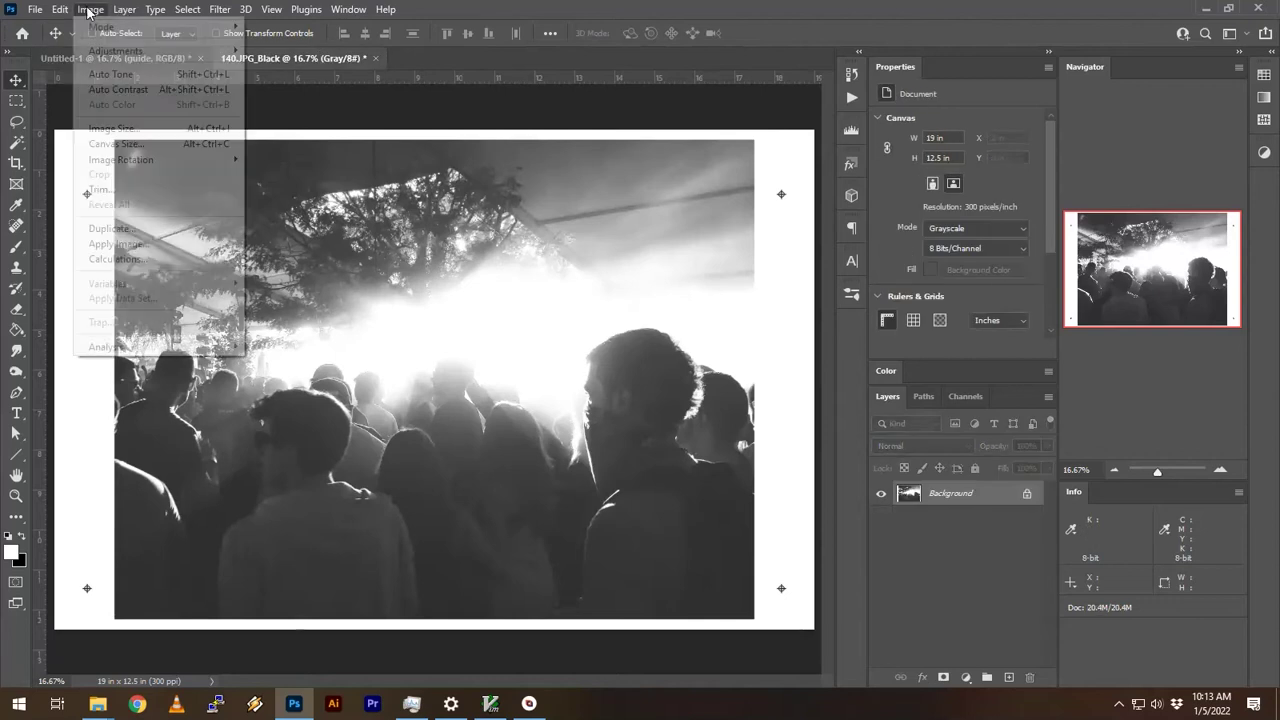
mouse_move(128, 28)
click(300, 40)
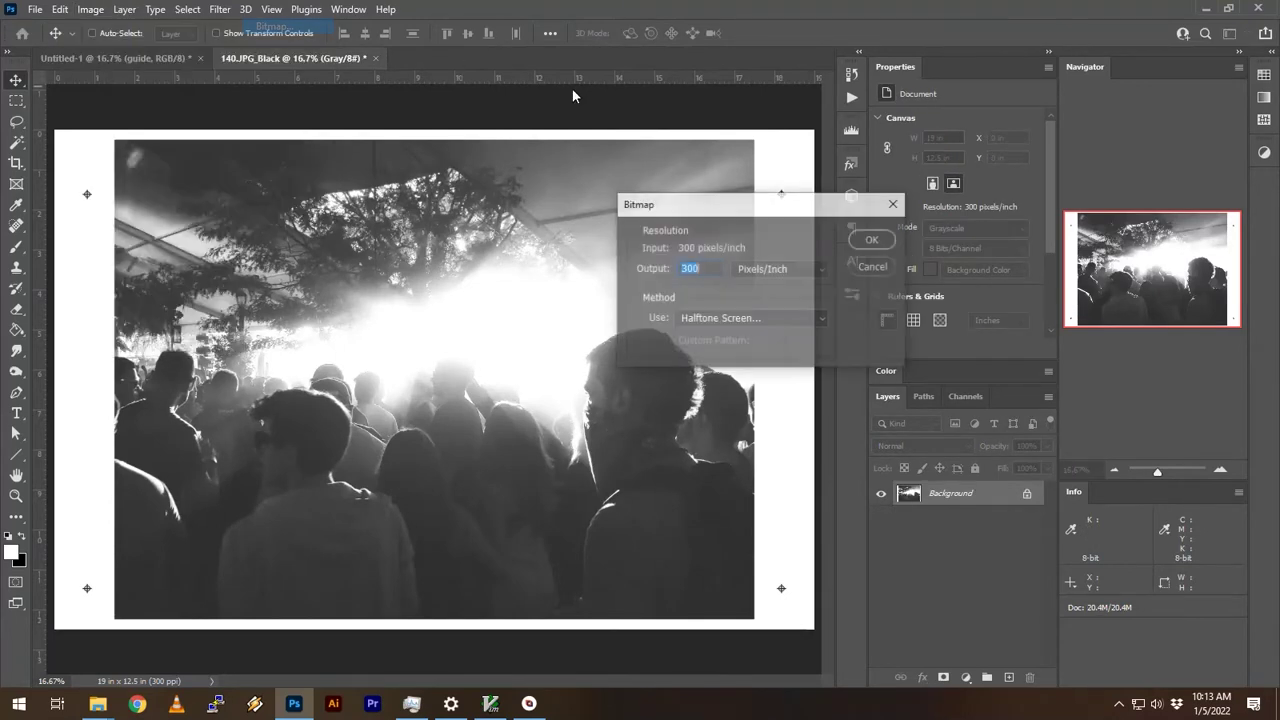
click(876, 239)
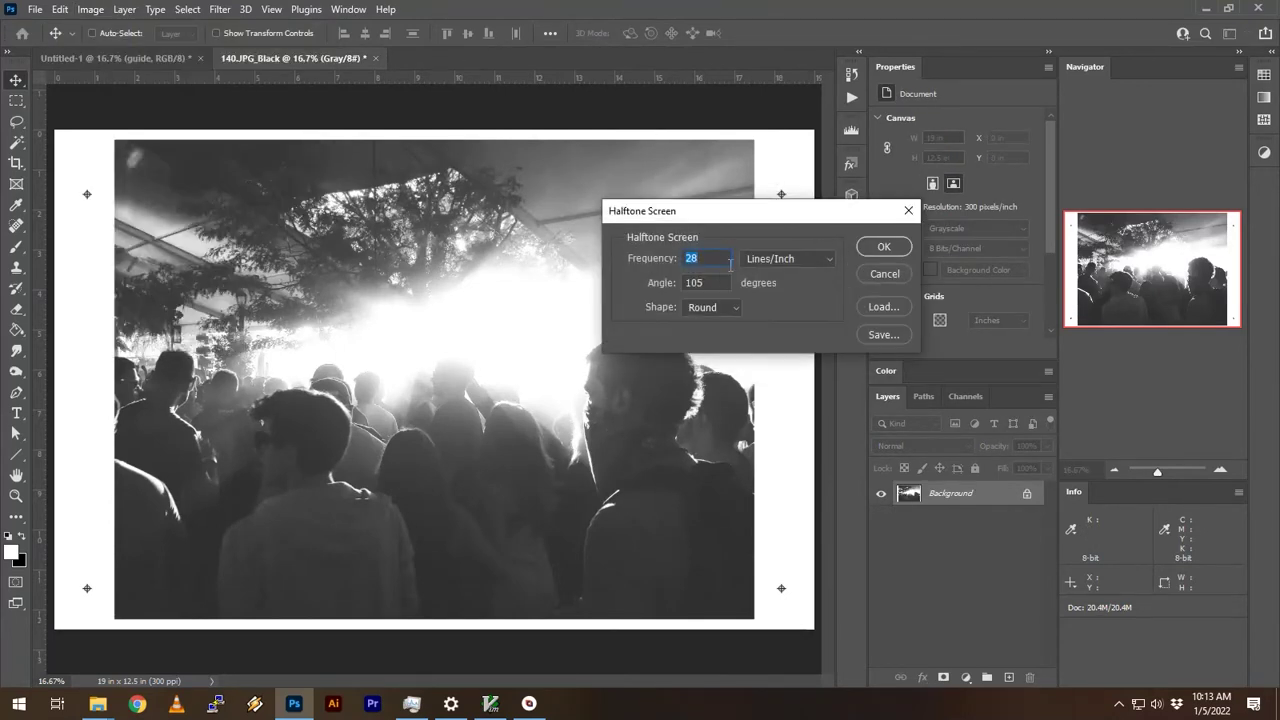
double_click(680, 282)
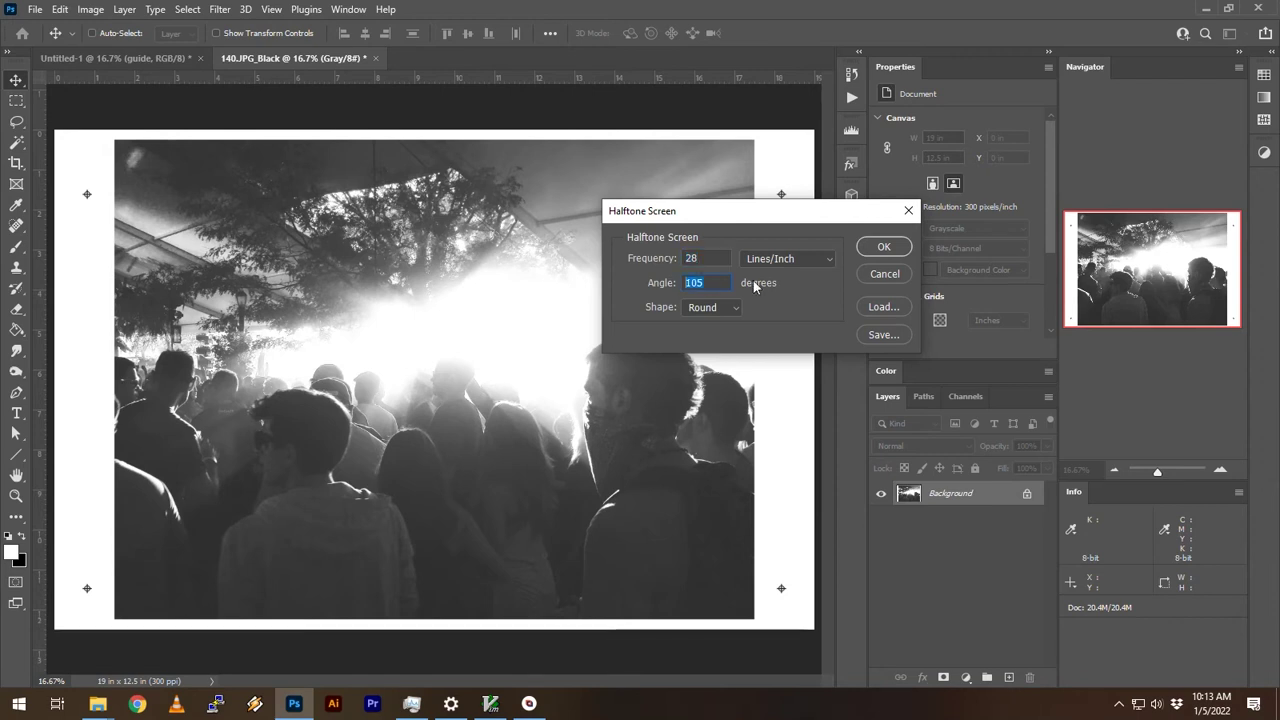
text(45)
key(Return)
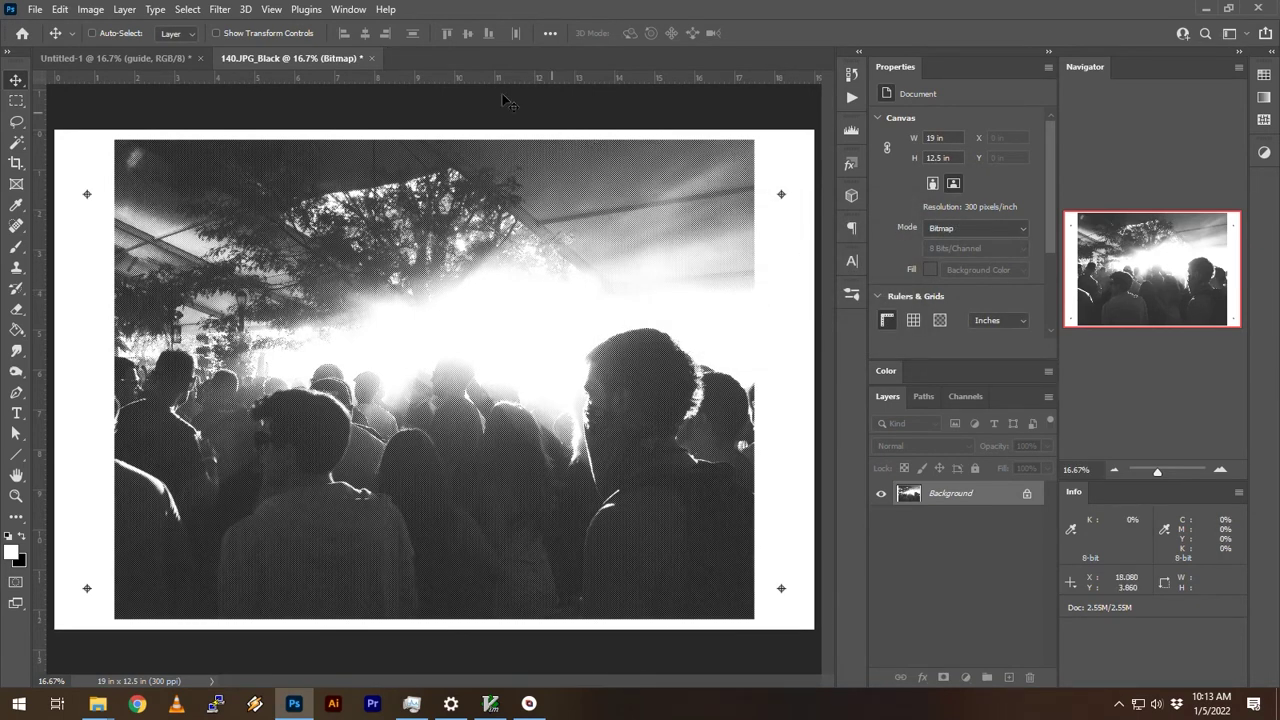
Step: Convert the Black halftone back to Grayscale
click(92, 10)
mouse_move(120, 26)
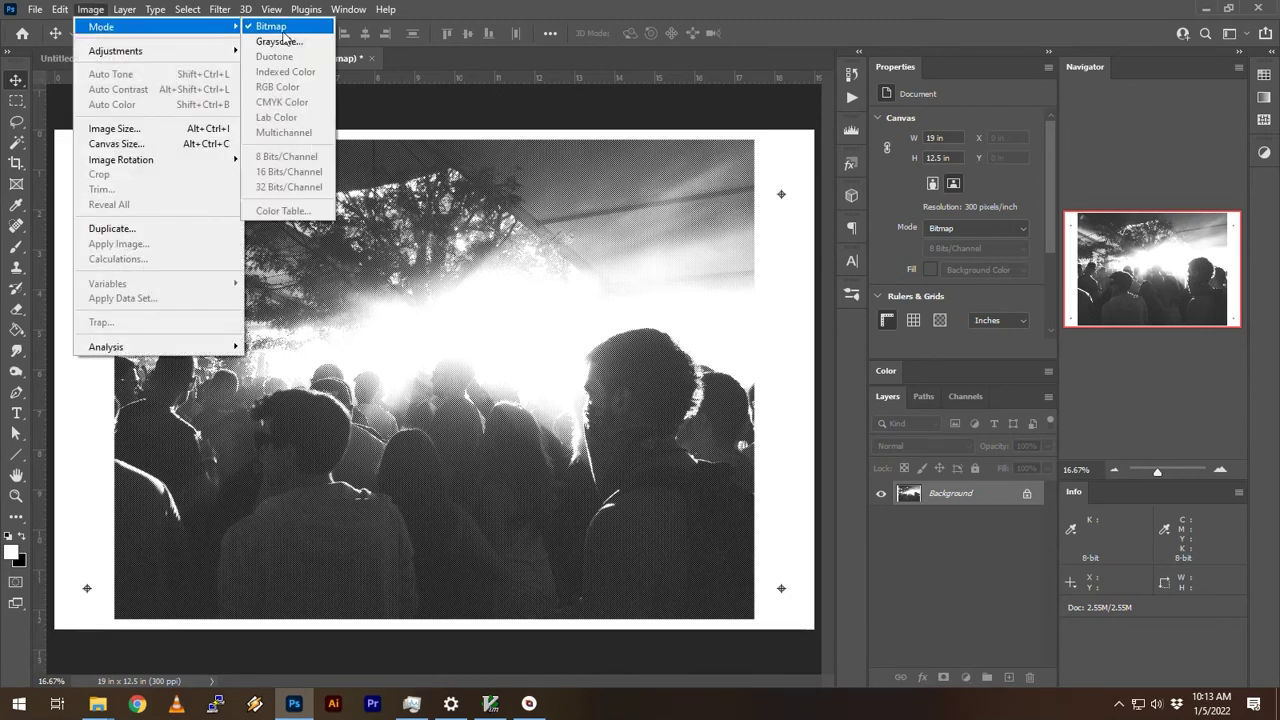
click(290, 41)
click(807, 264)
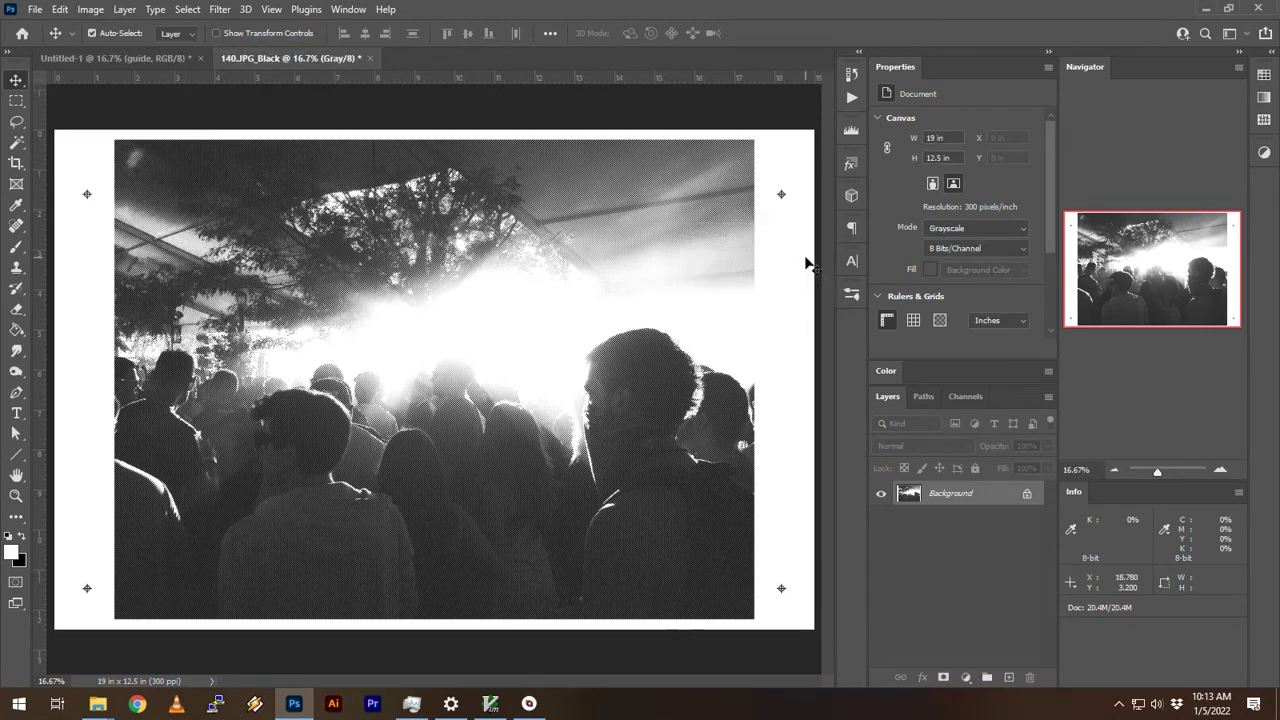
Step: Rename the new Untitled-1 layer k and select layer y
click(127, 60)
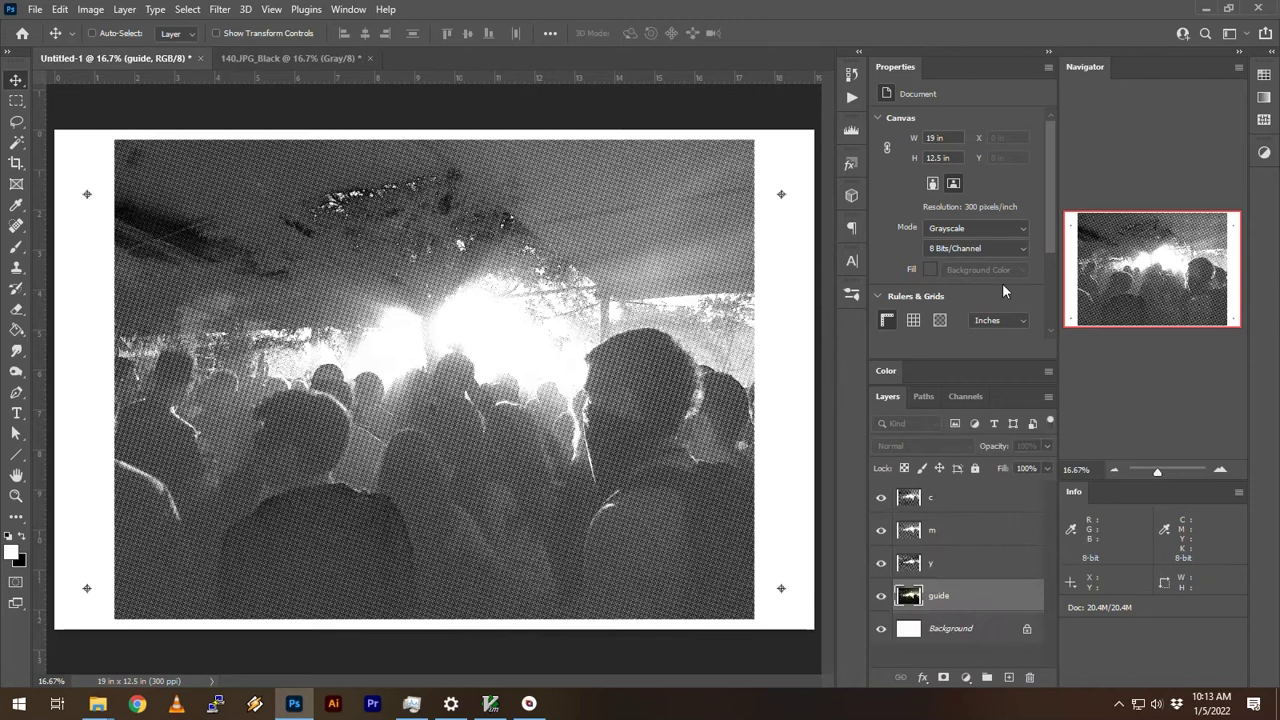
click(945, 500)
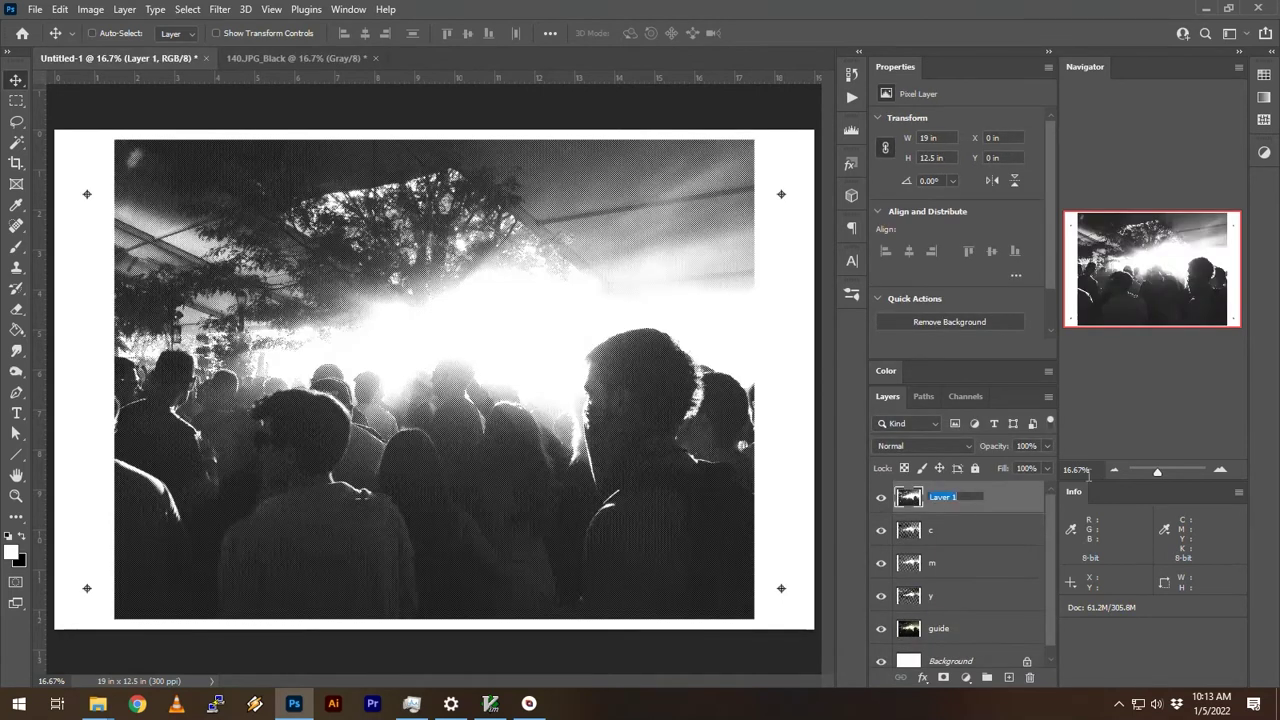
text(k)
key(Return)
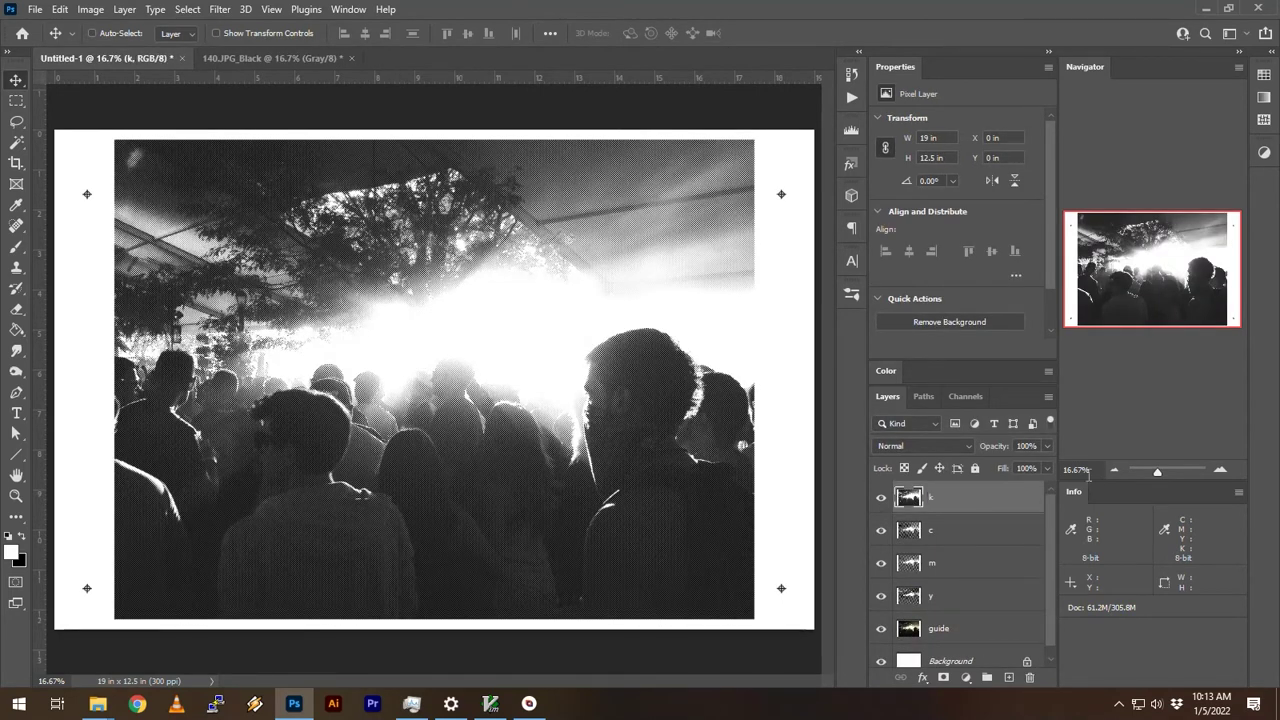
click(933, 603)
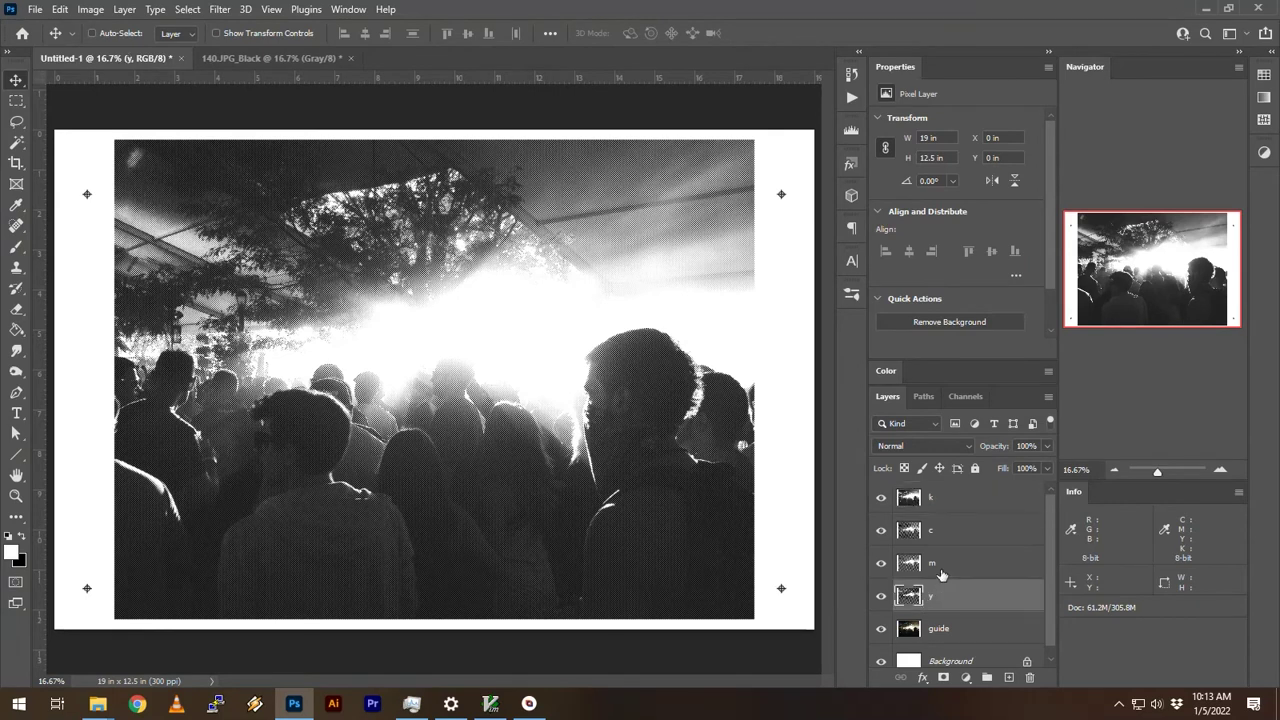
key(m)
key(ctrl+minus)
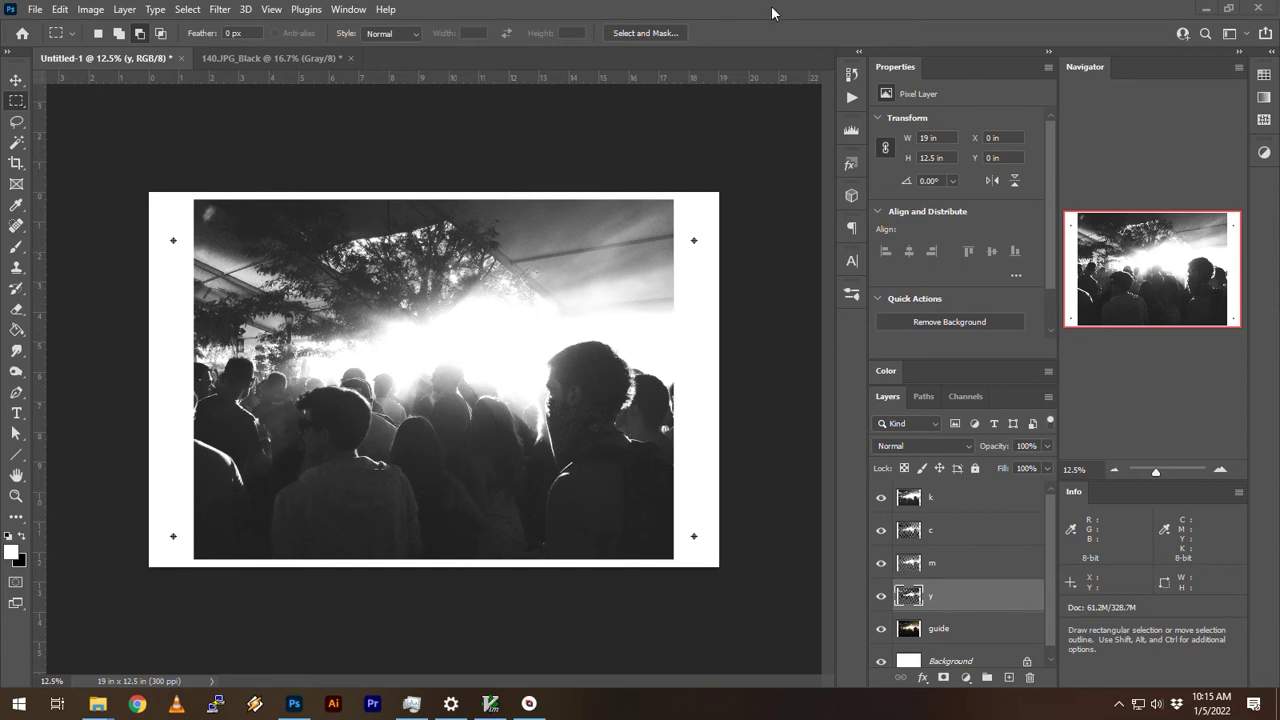
drag(881, 563, 881, 497)
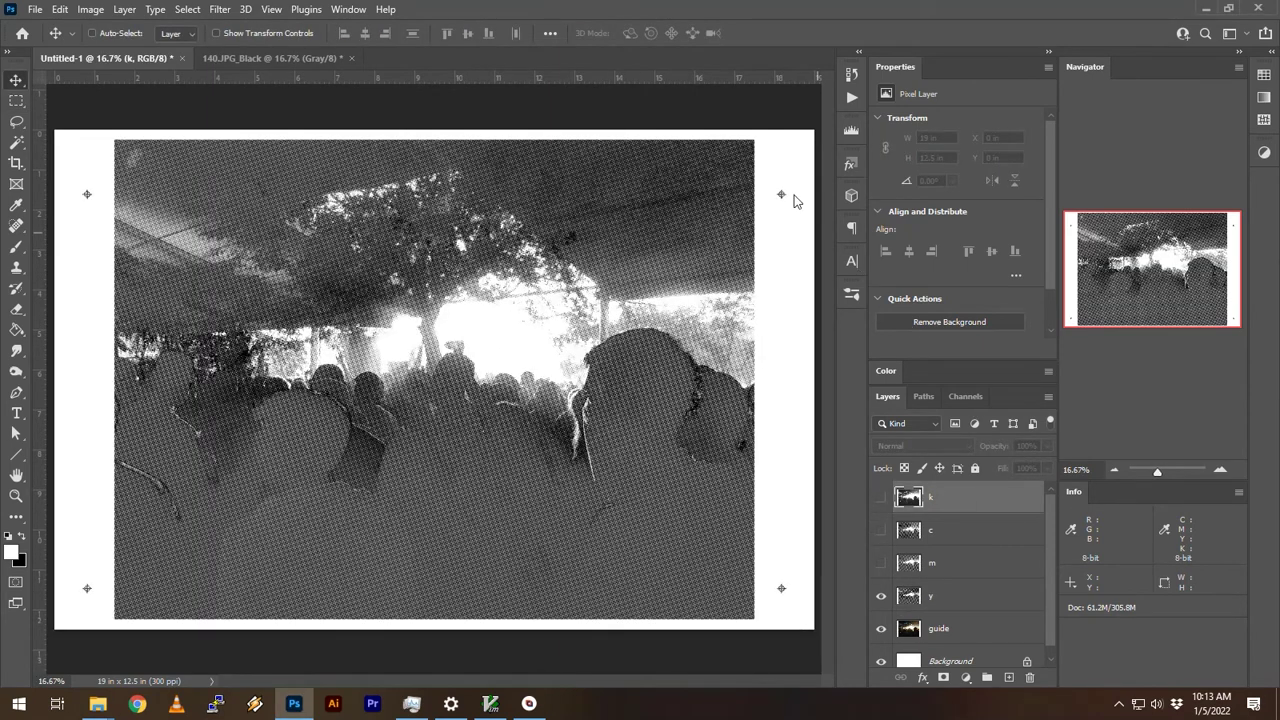
key(z)
drag(783, 198, 743, 190)
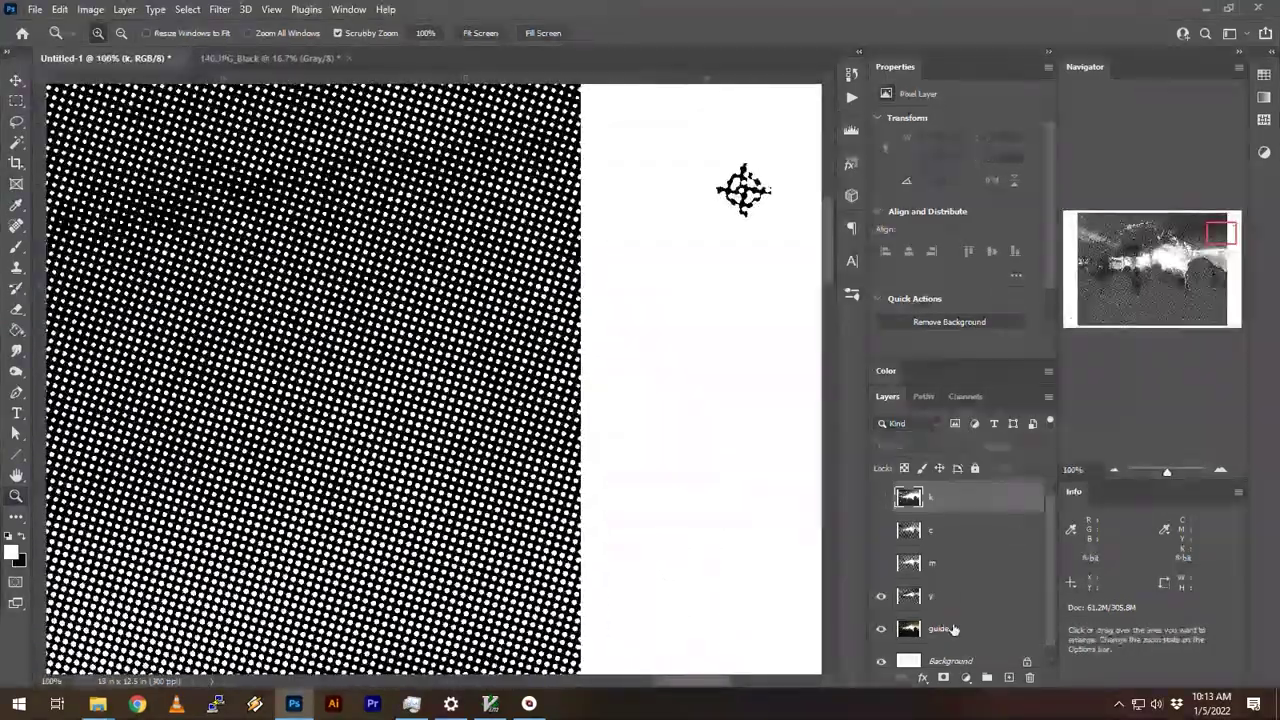
click(940, 596)
click(1047, 446)
drag(1046, 468, 1034, 468)
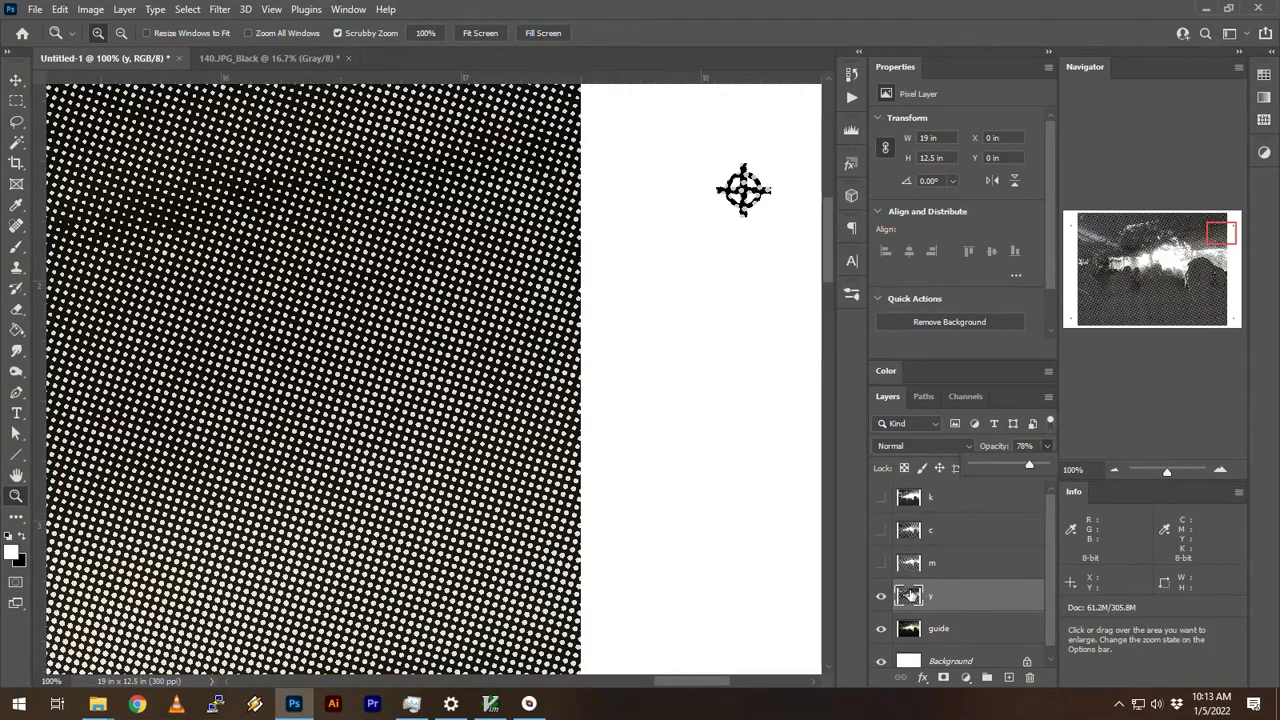
click(880, 594)
click(880, 594)
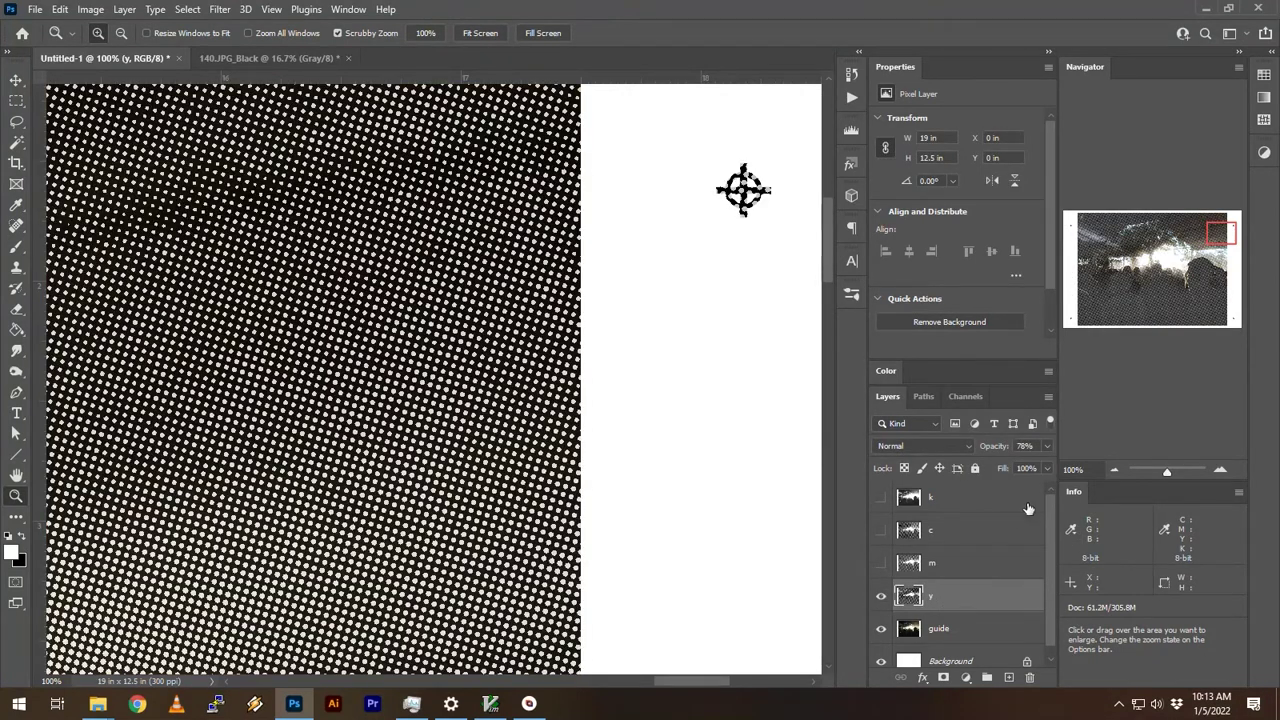
click(1047, 446)
drag(1032, 470, 1044, 469)
click(880, 562)
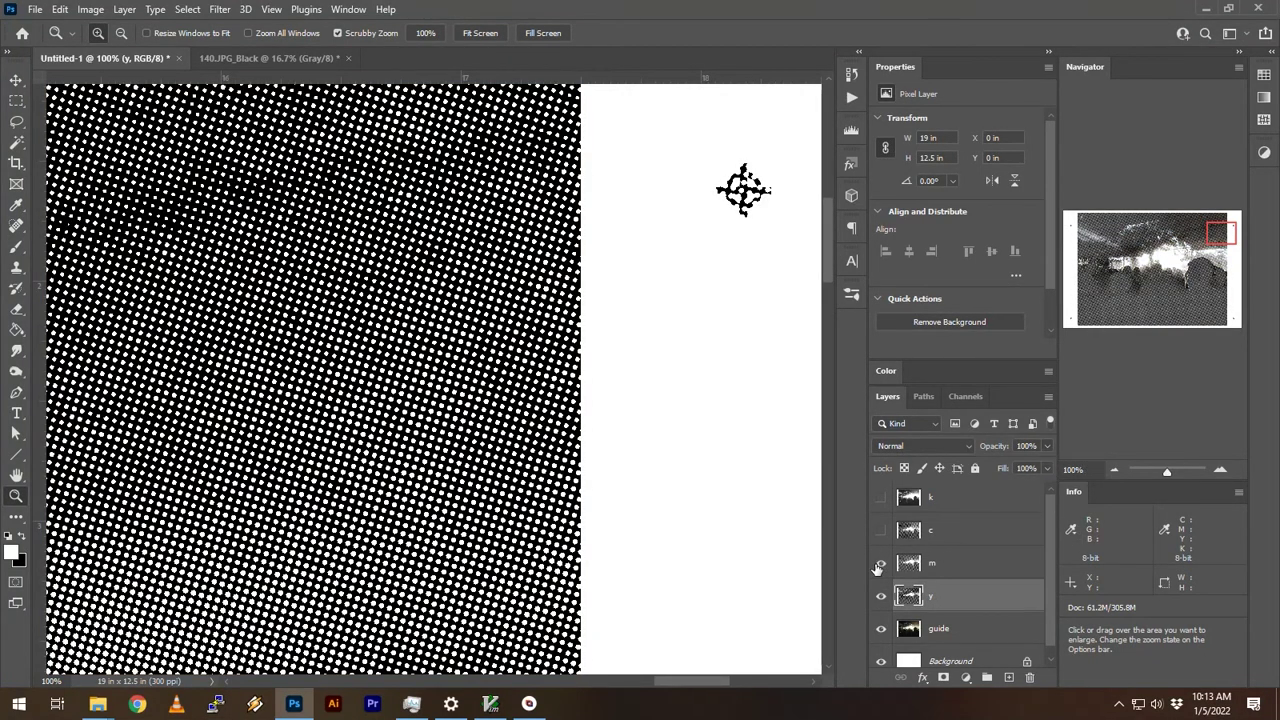
click(1005, 558)
click(1047, 446)
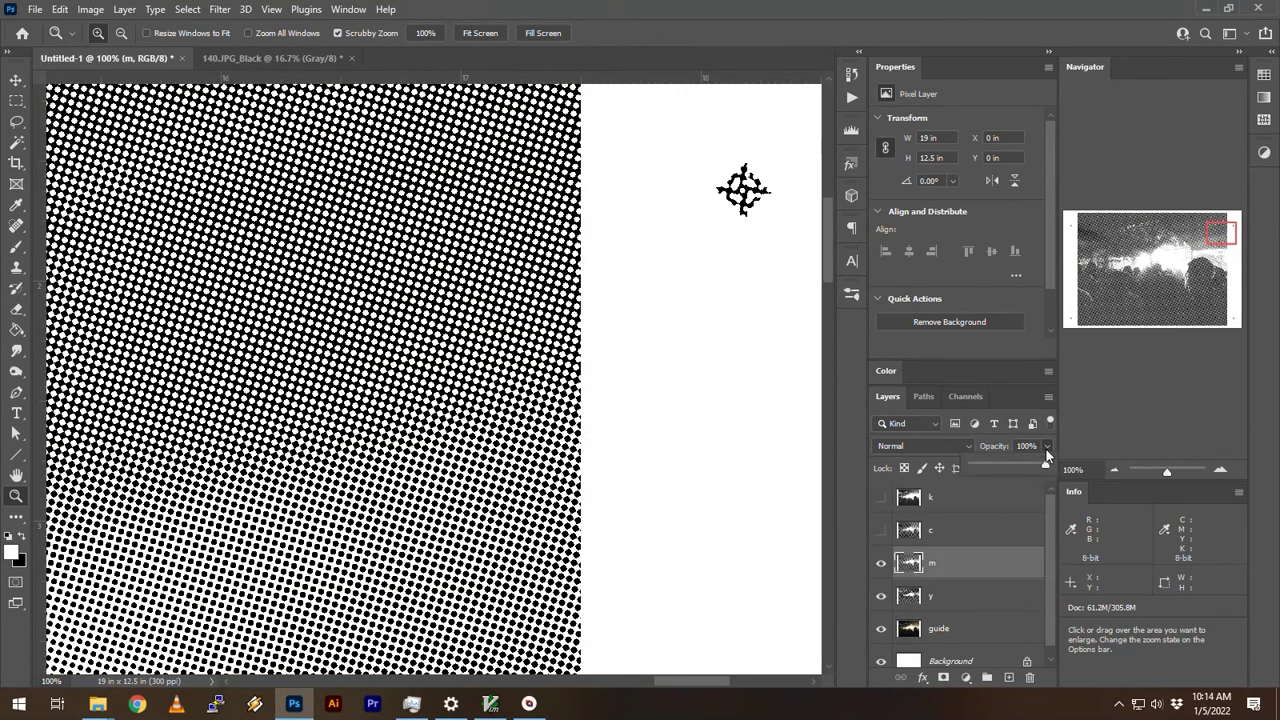
drag(1017, 466, 1104, 478)
click(881, 530)
click(881, 497)
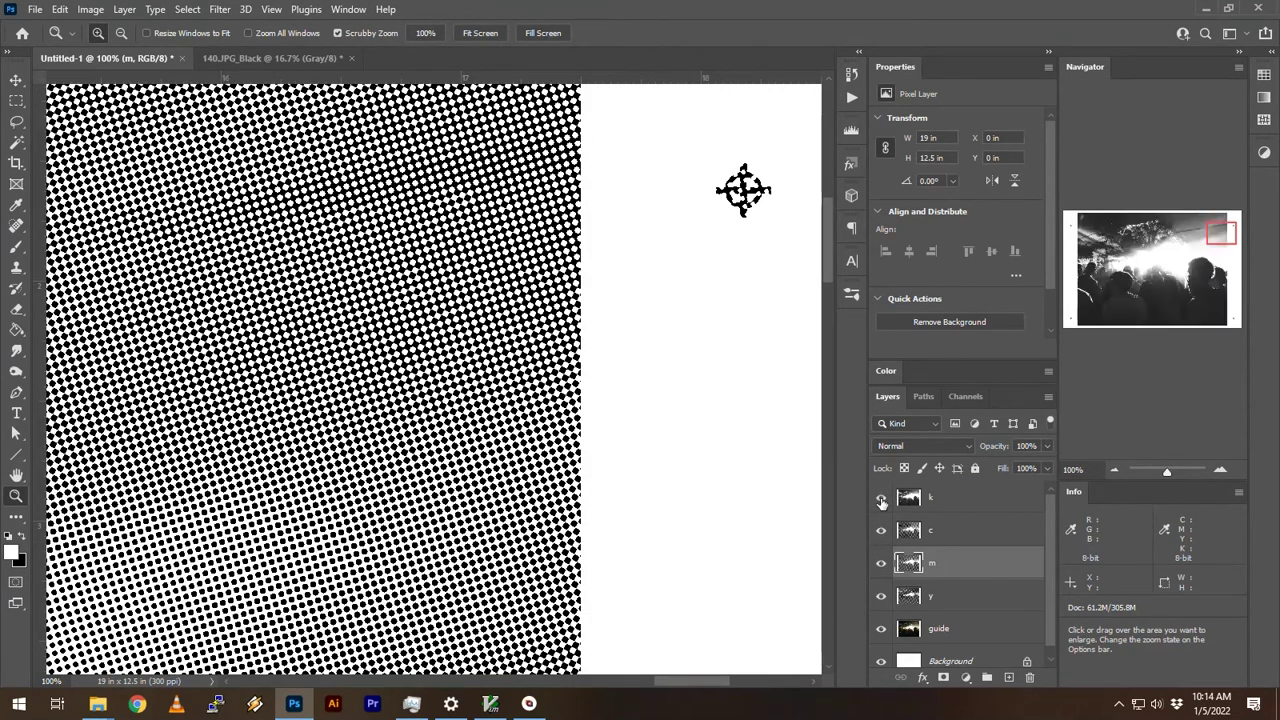
click(1113, 469)
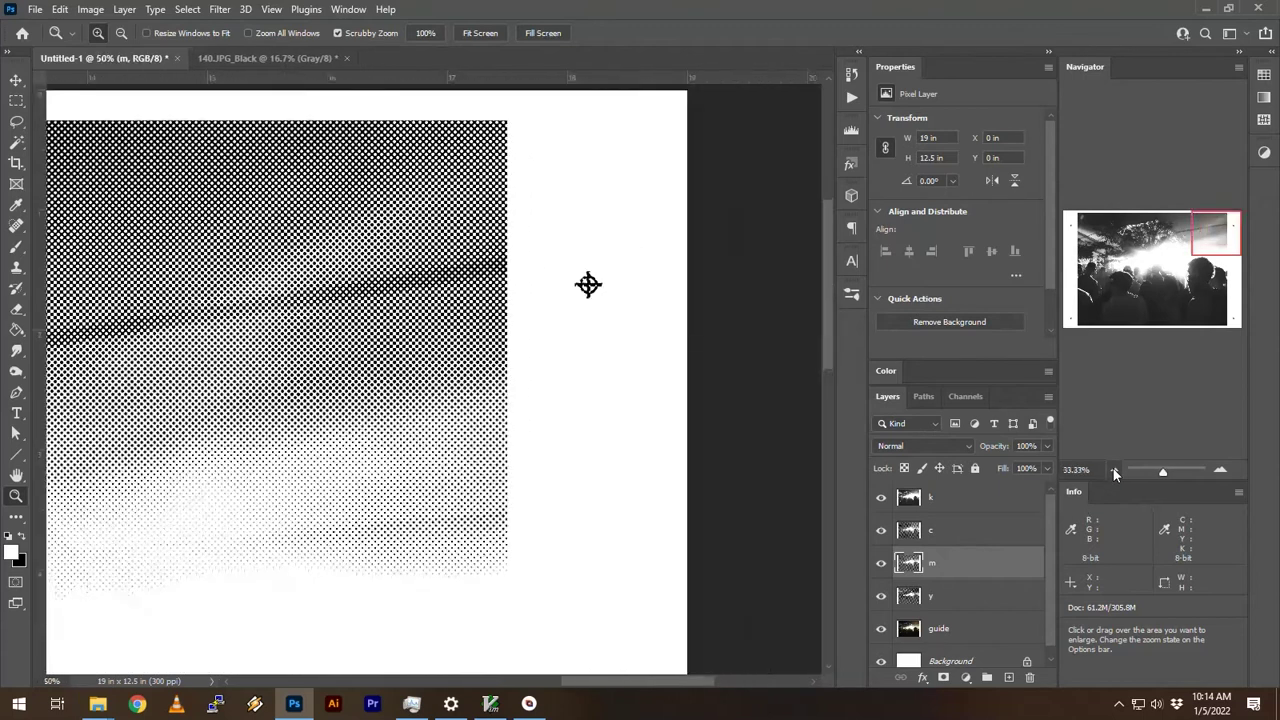
click(1113, 469)
click(1113, 469)
click(1113, 469)
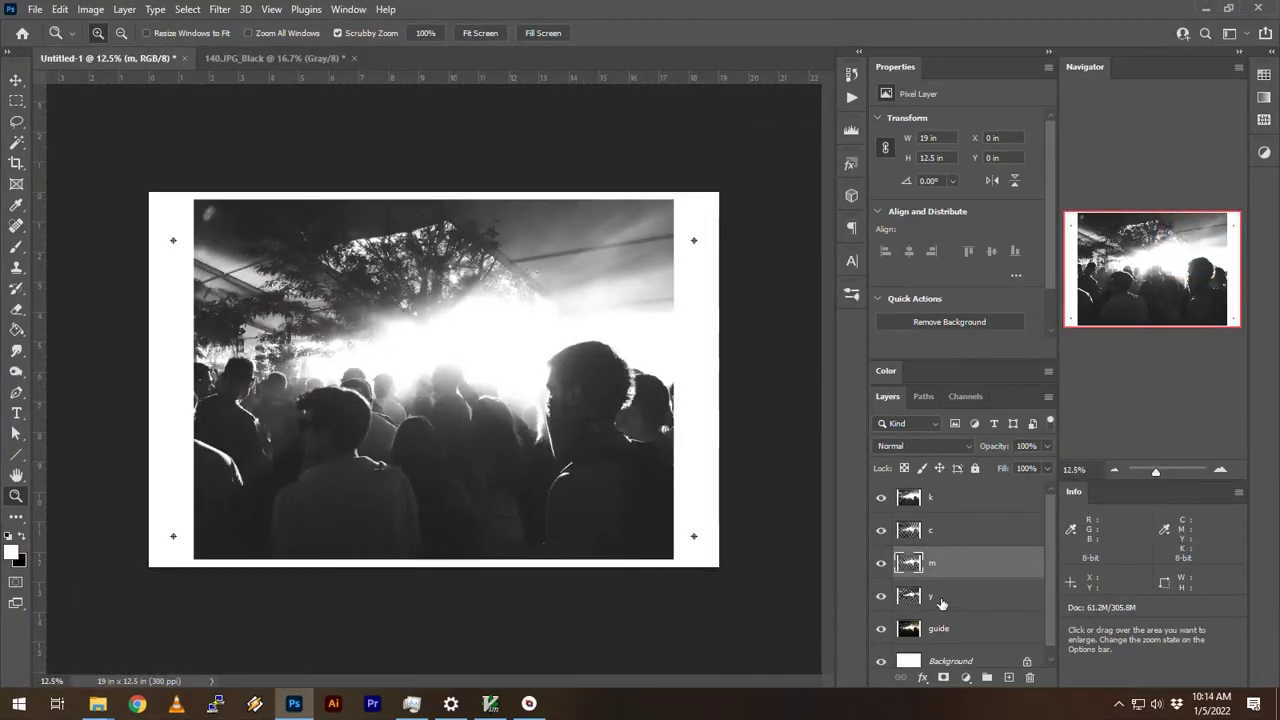
click(881, 498)
click(882, 531)
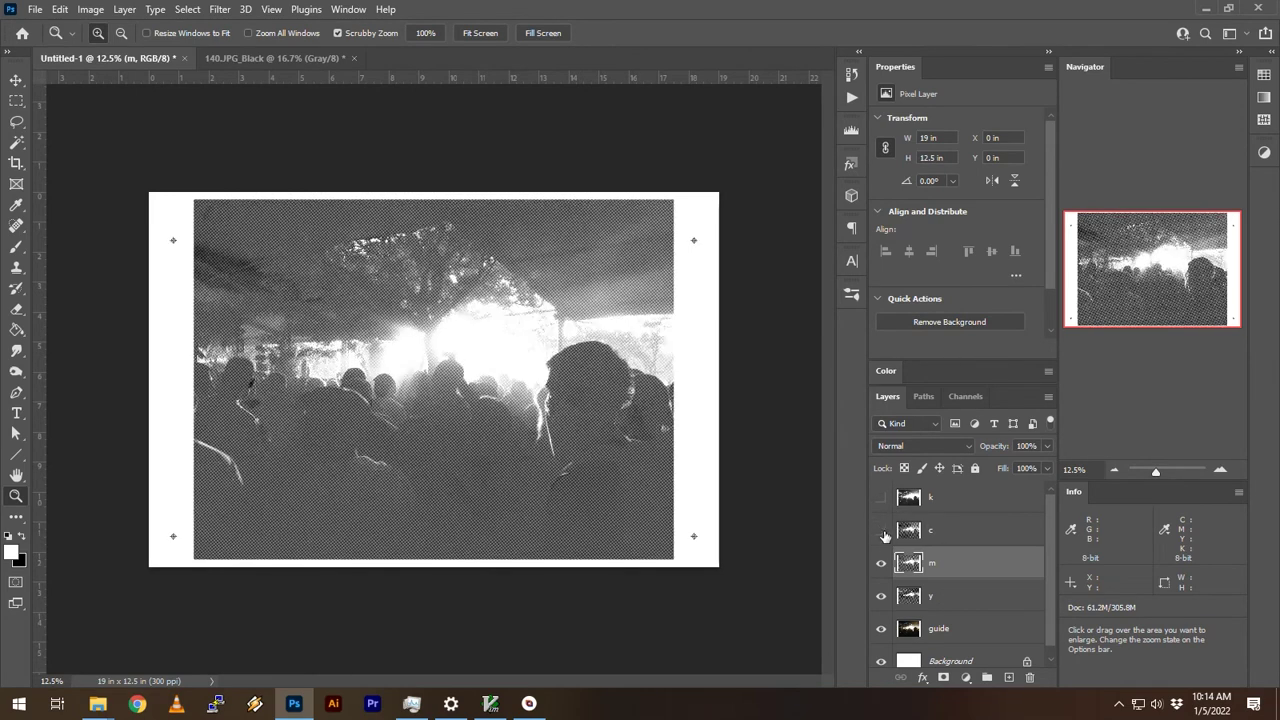
click(881, 564)
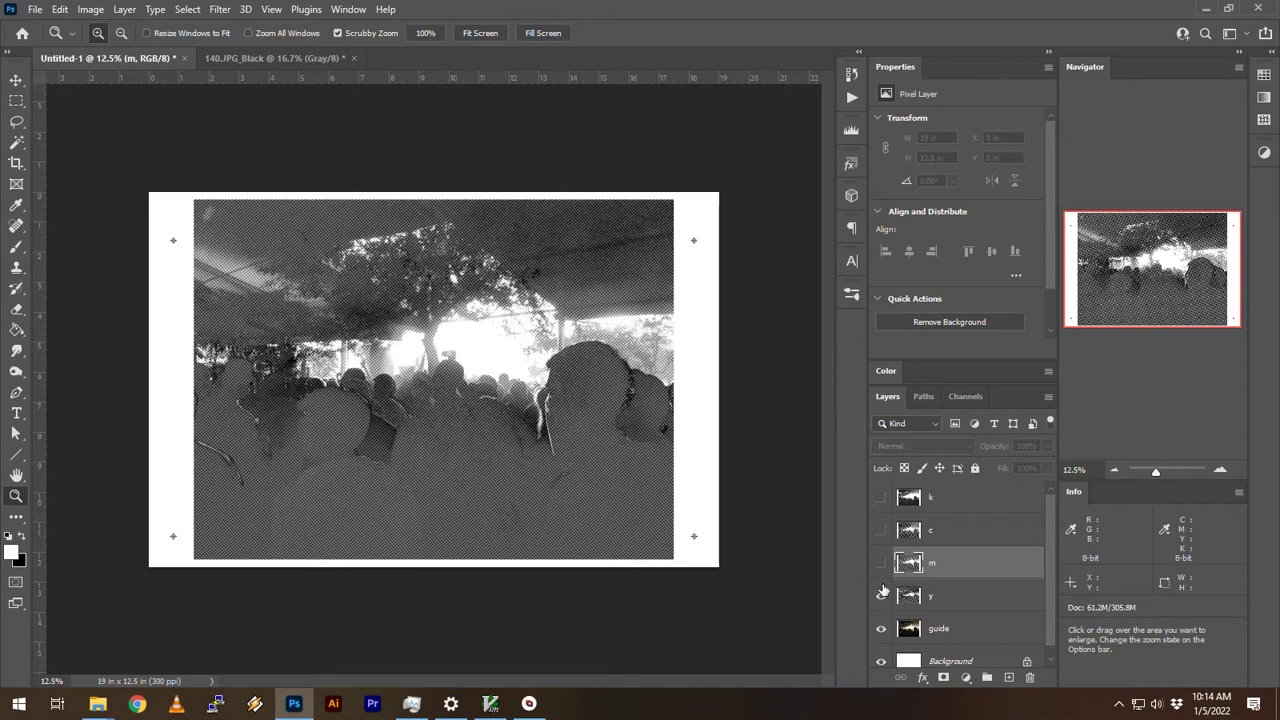
click(881, 564)
click(881, 531)
click(881, 498)
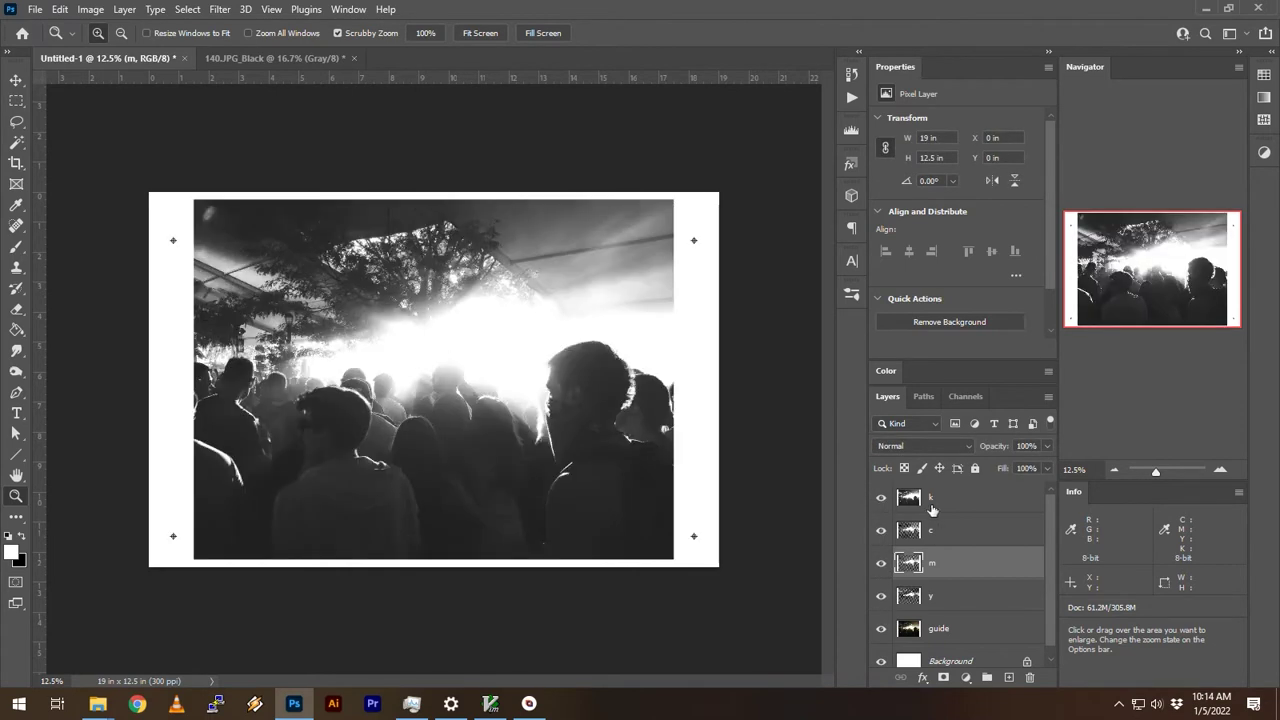
click(945, 500)
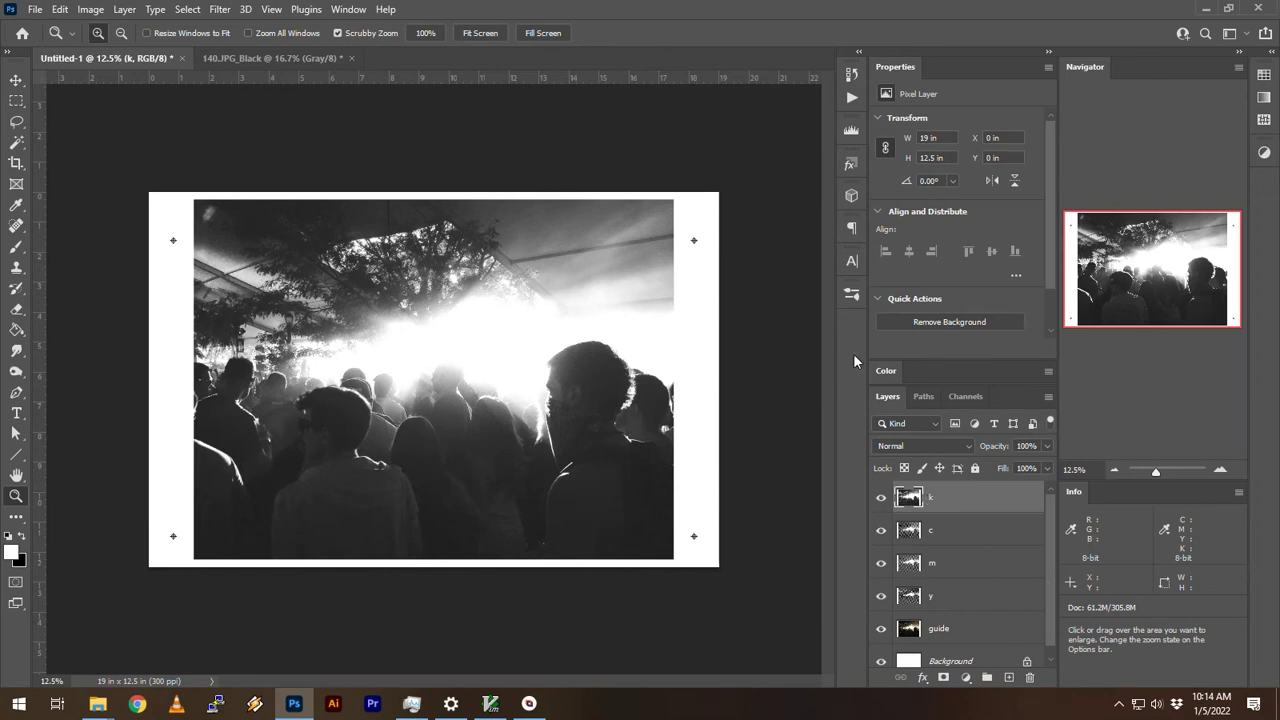
key(m)
drag(679, 236, 711, 556)
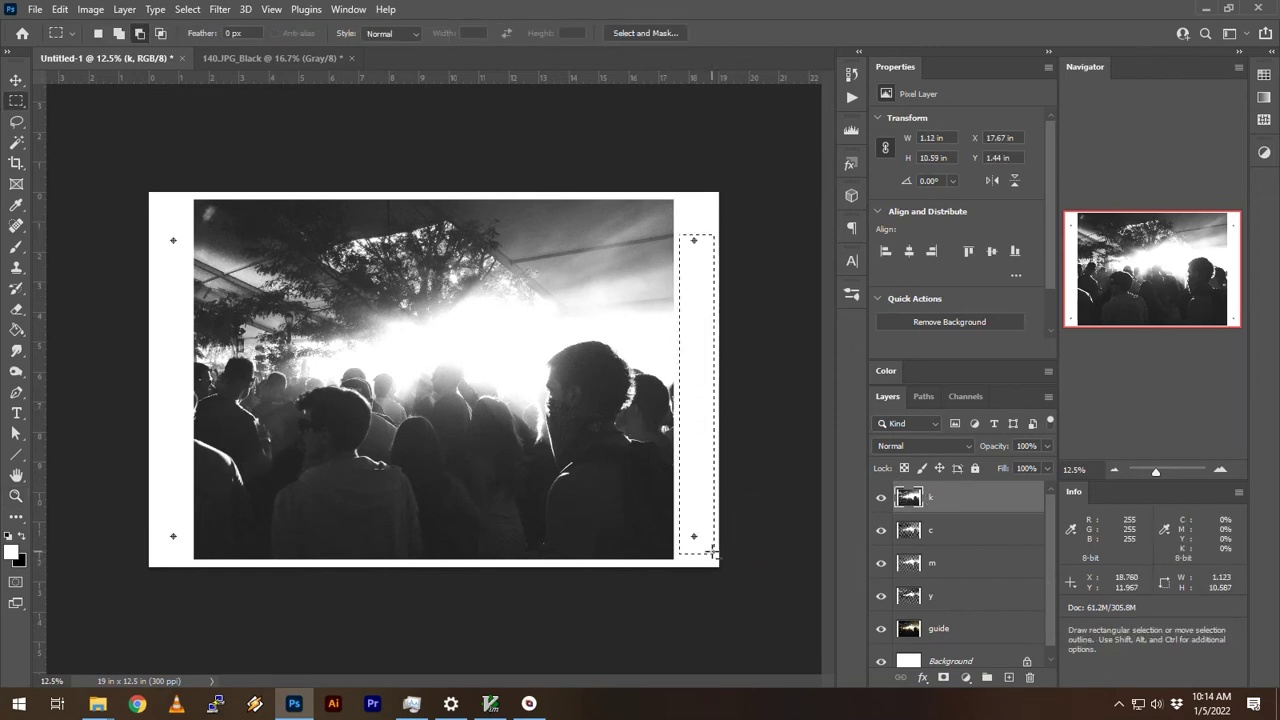
click(945, 544)
click(948, 564)
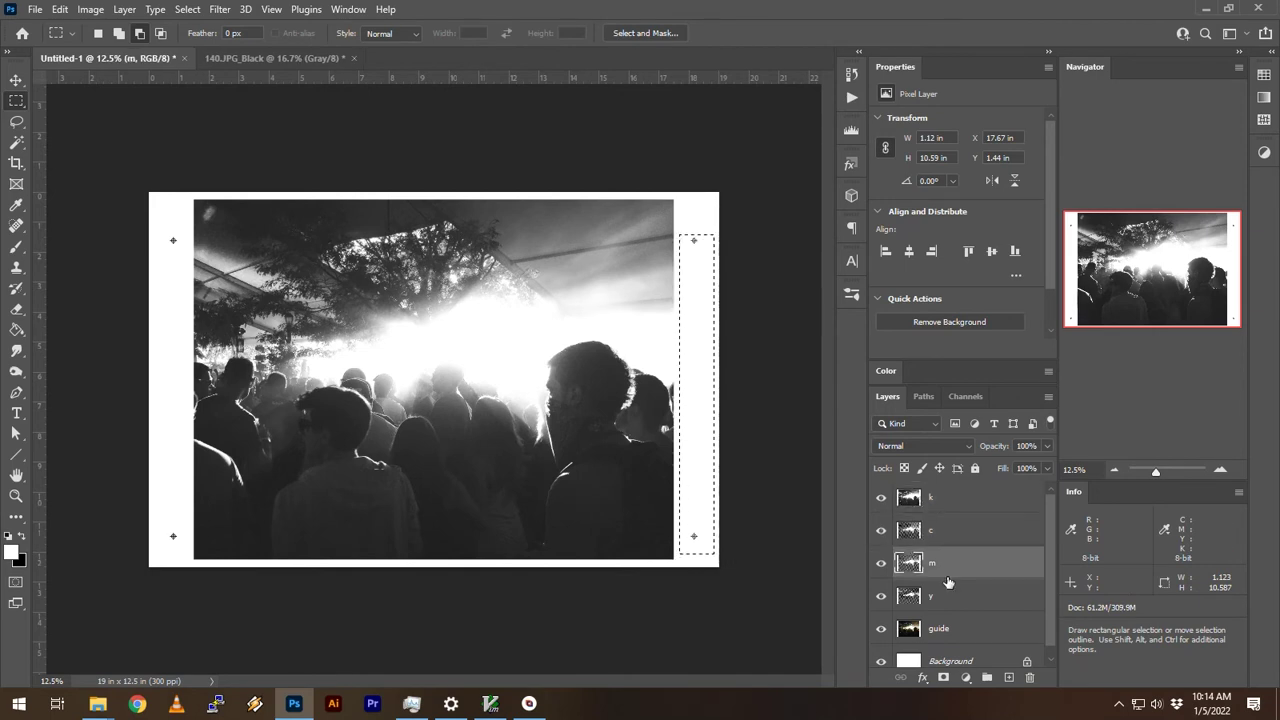
click(947, 598)
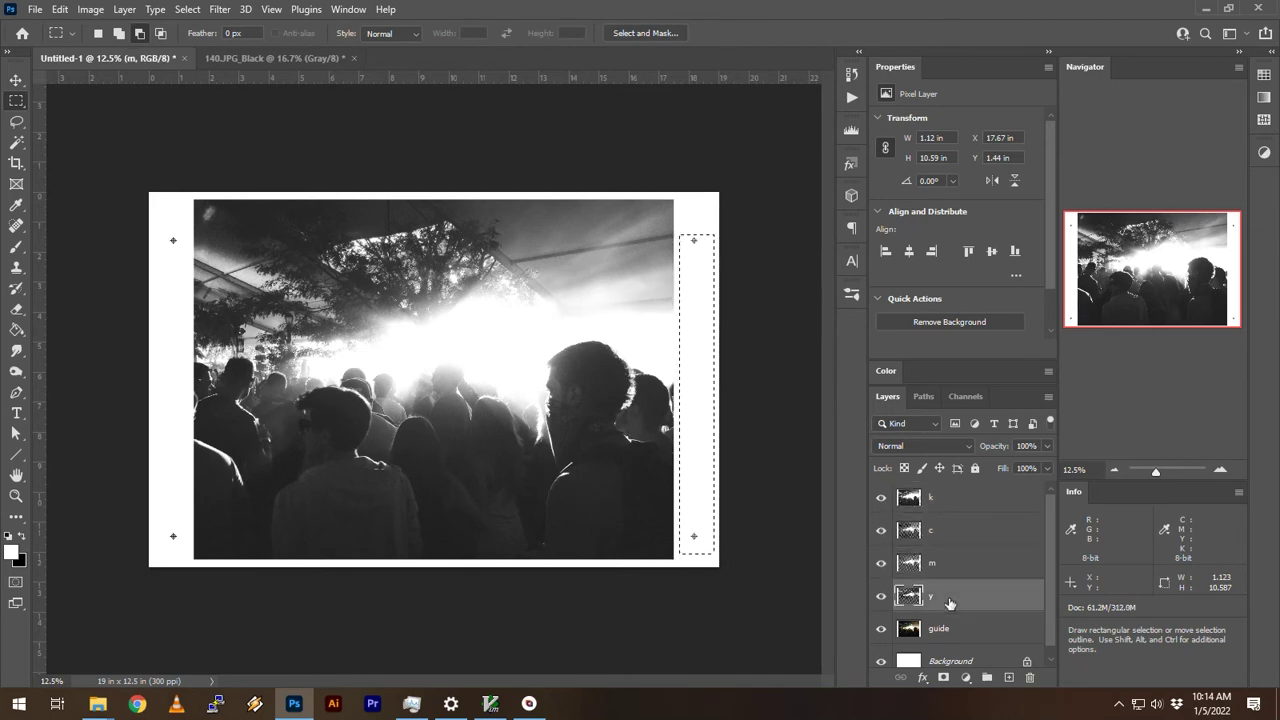
click(162, 213)
drag(159, 210, 185, 550)
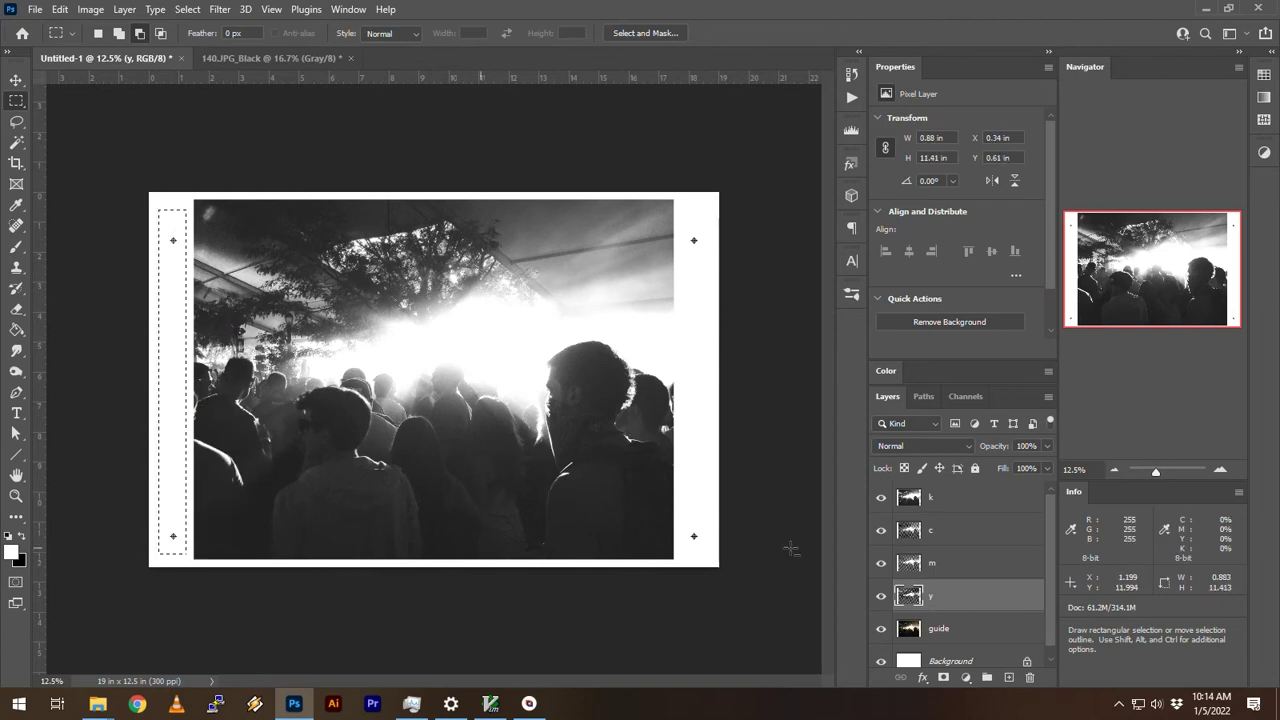
click(938, 500)
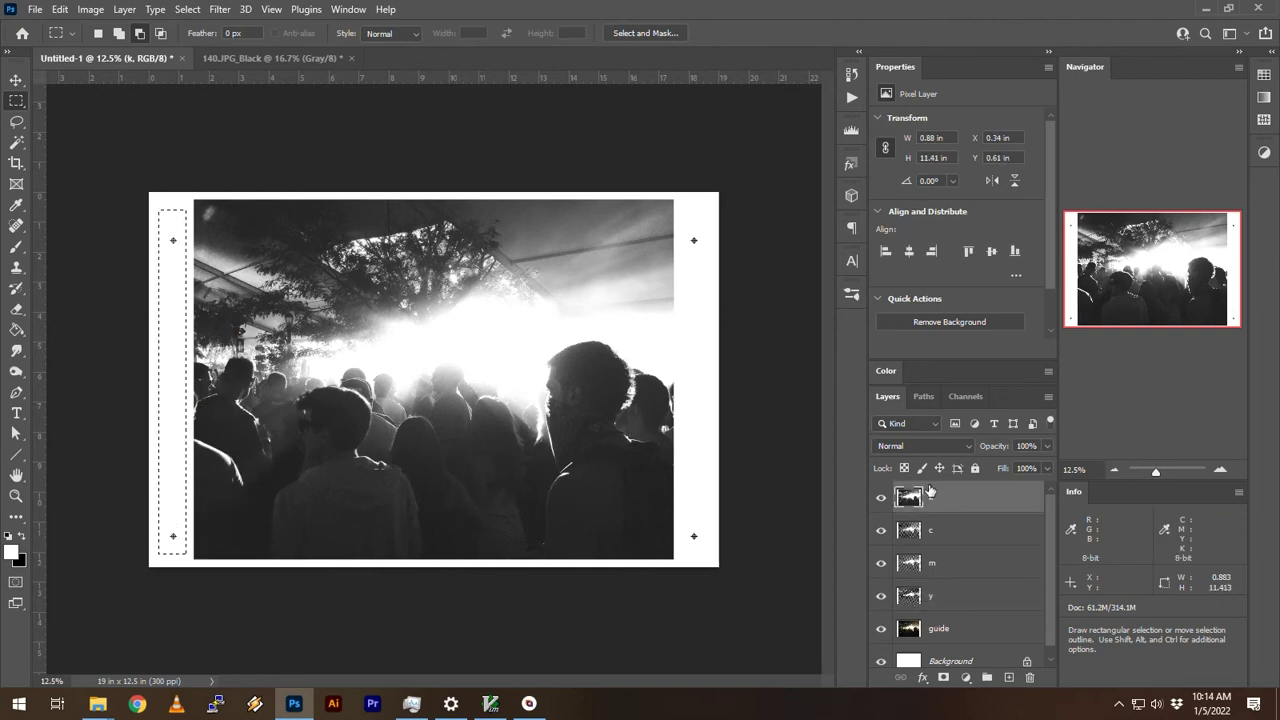
click(938, 530)
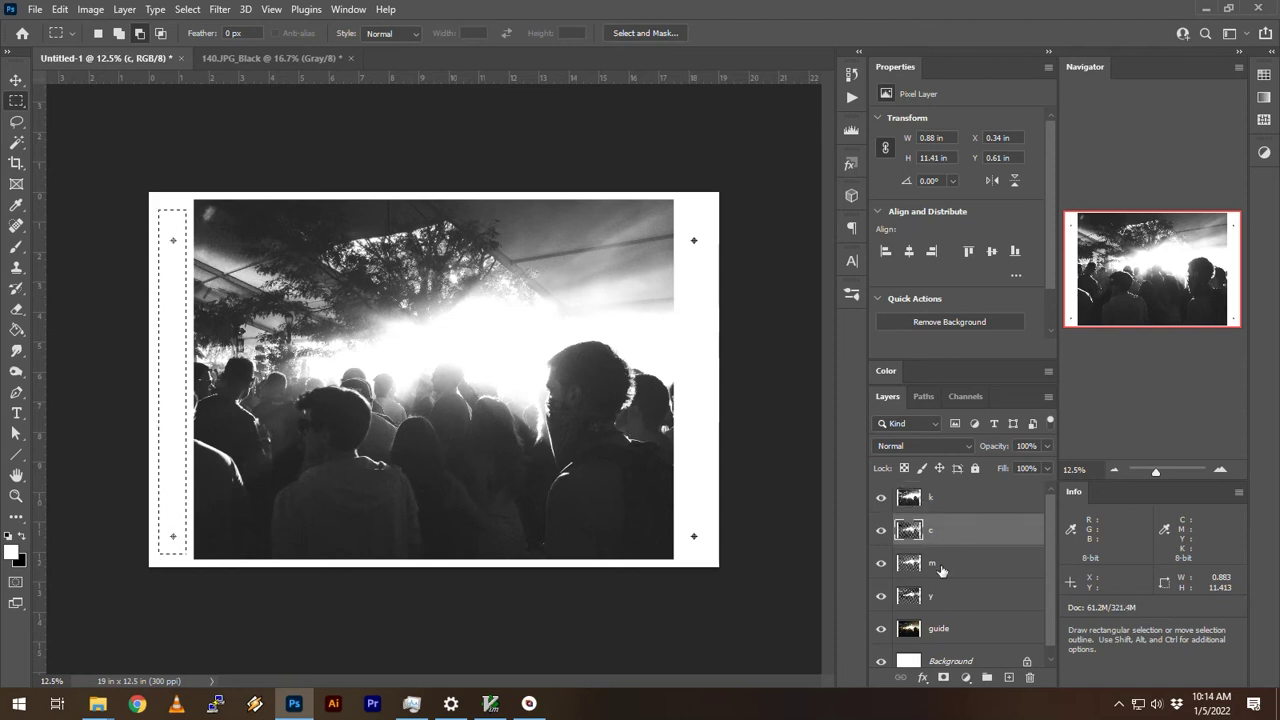
click(938, 563)
click(942, 597)
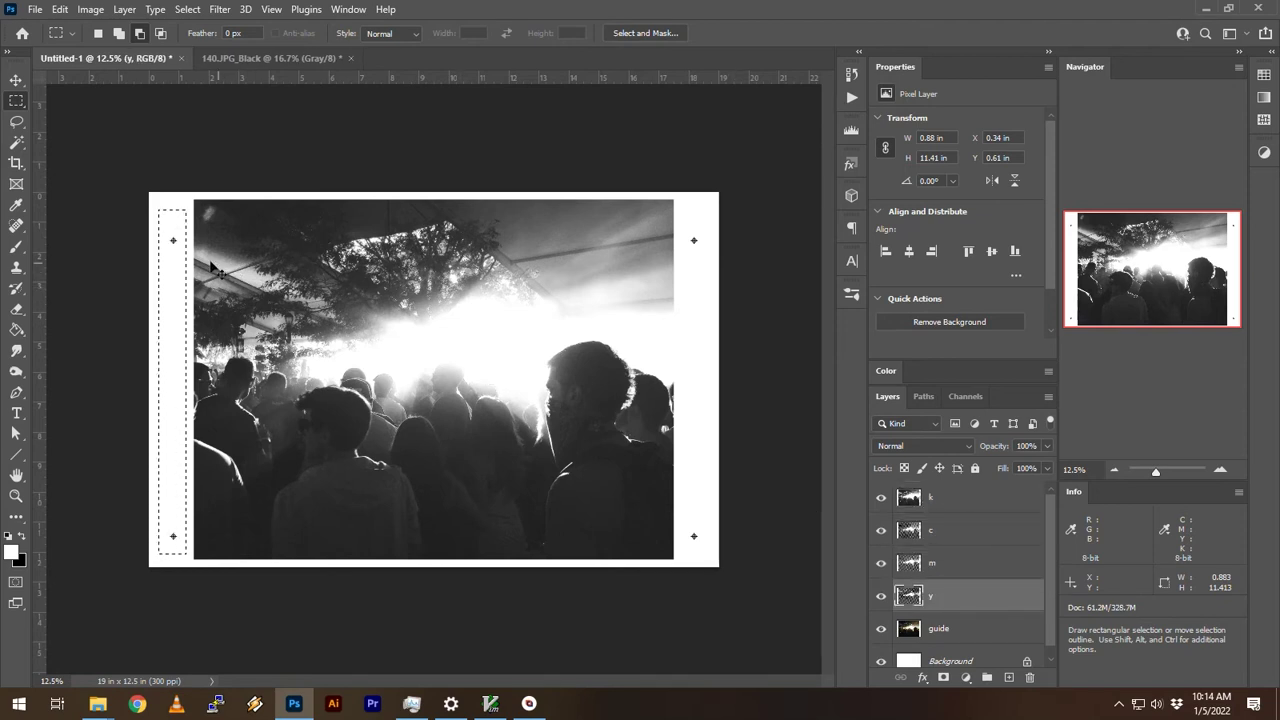
key(ctrl+d)
key(z)
click(789, 217)
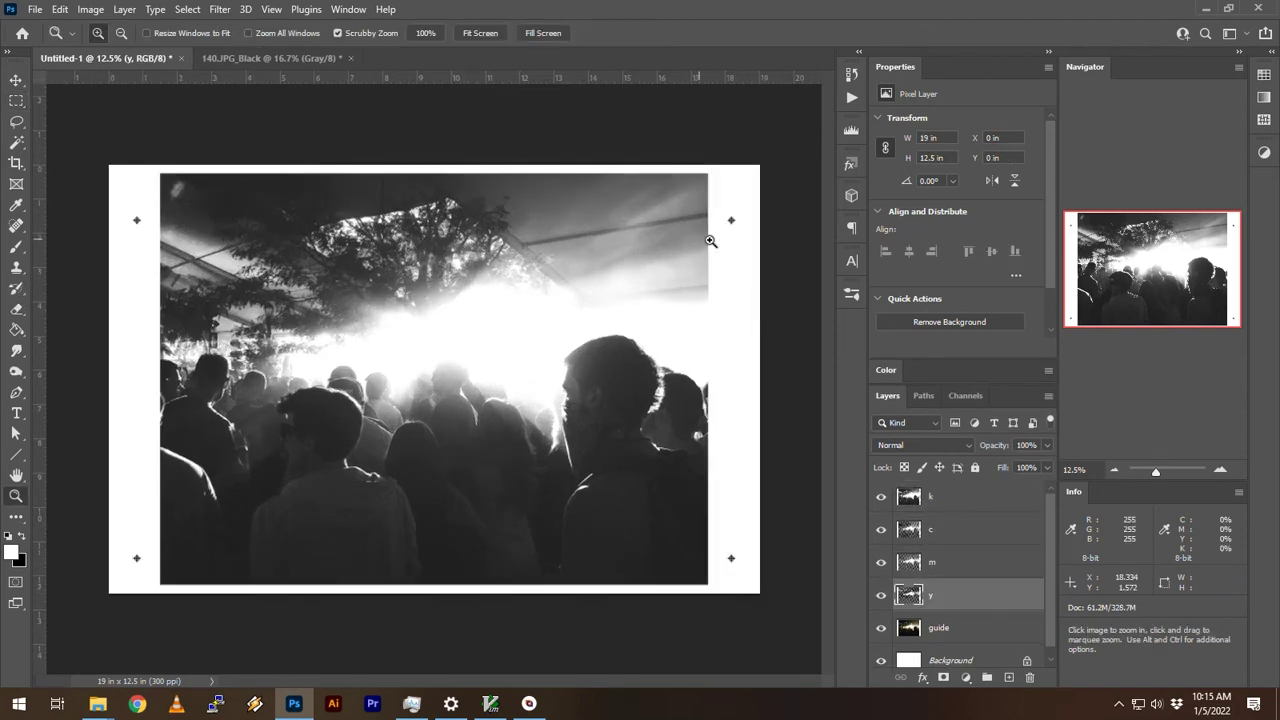
click(794, 183)
click(800, 177)
click(800, 178)
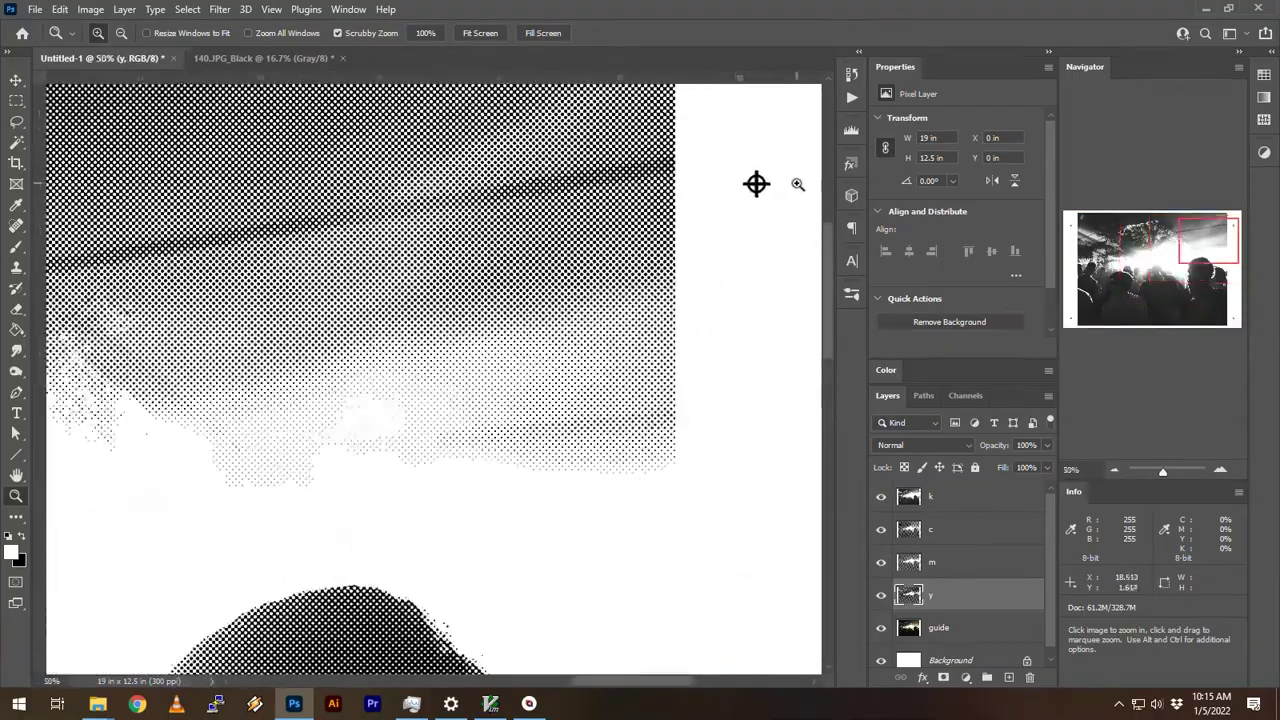
click(781, 186)
click(781, 186)
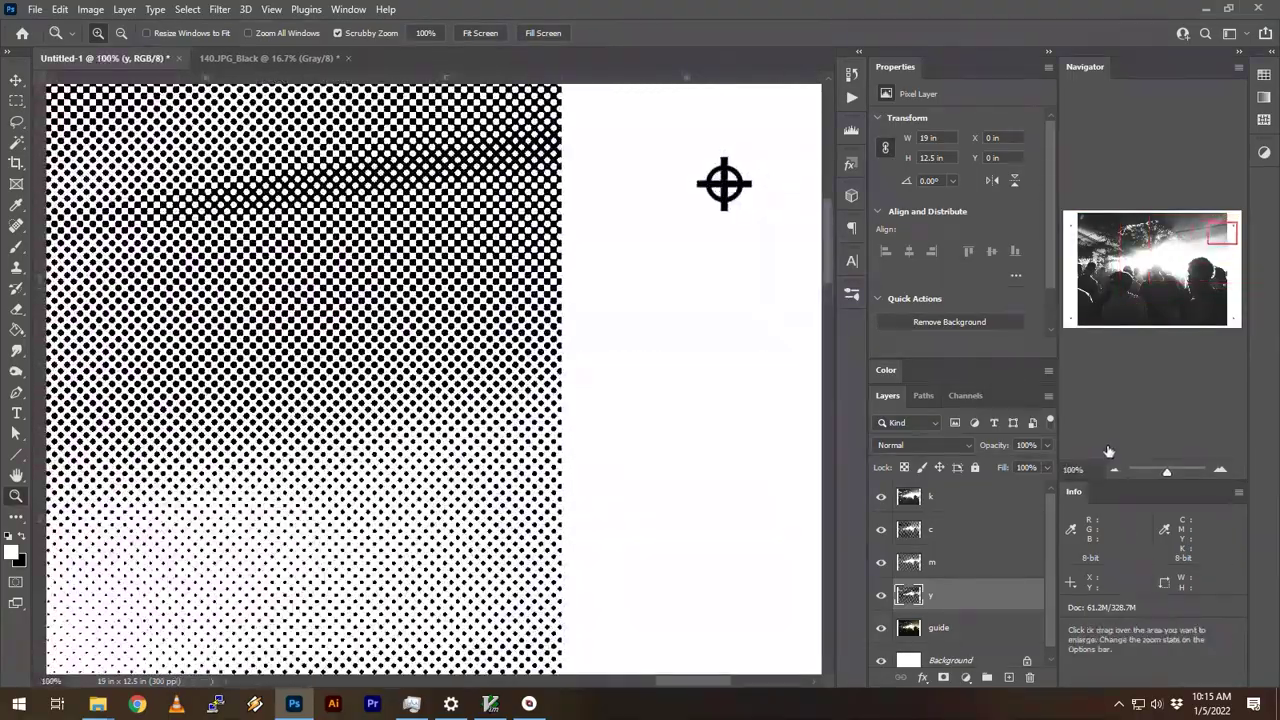
click(1116, 469)
click(1116, 469)
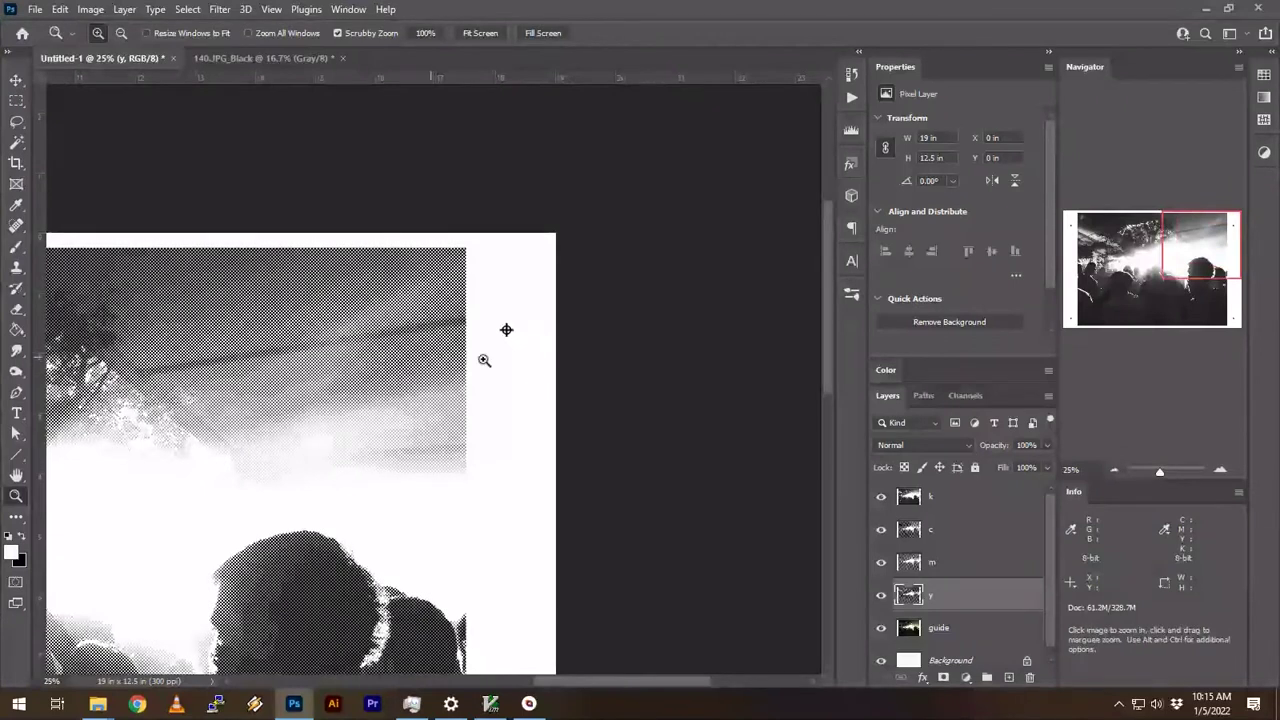
click(84, 10)
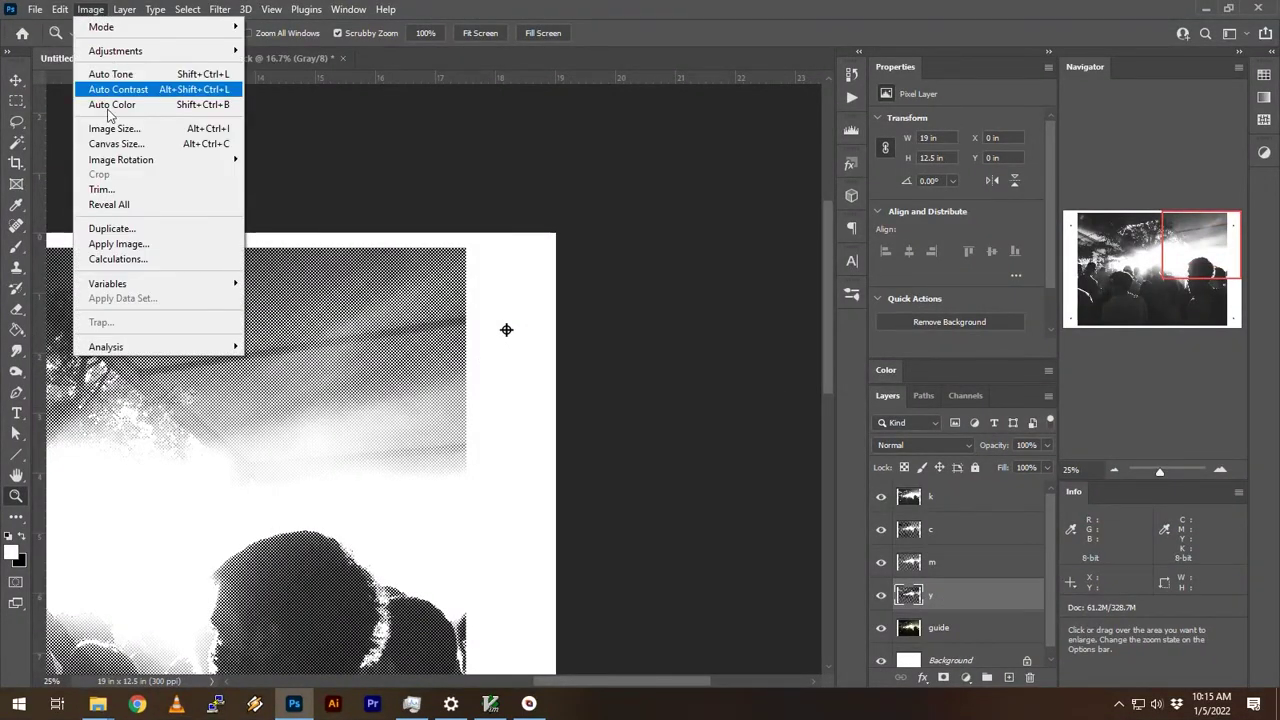
Step: Rotate the canvas 90° clockwise to portrait, zoom to the lower-right mark, and group layer y
mouse_move(150, 162)
click(290, 176)
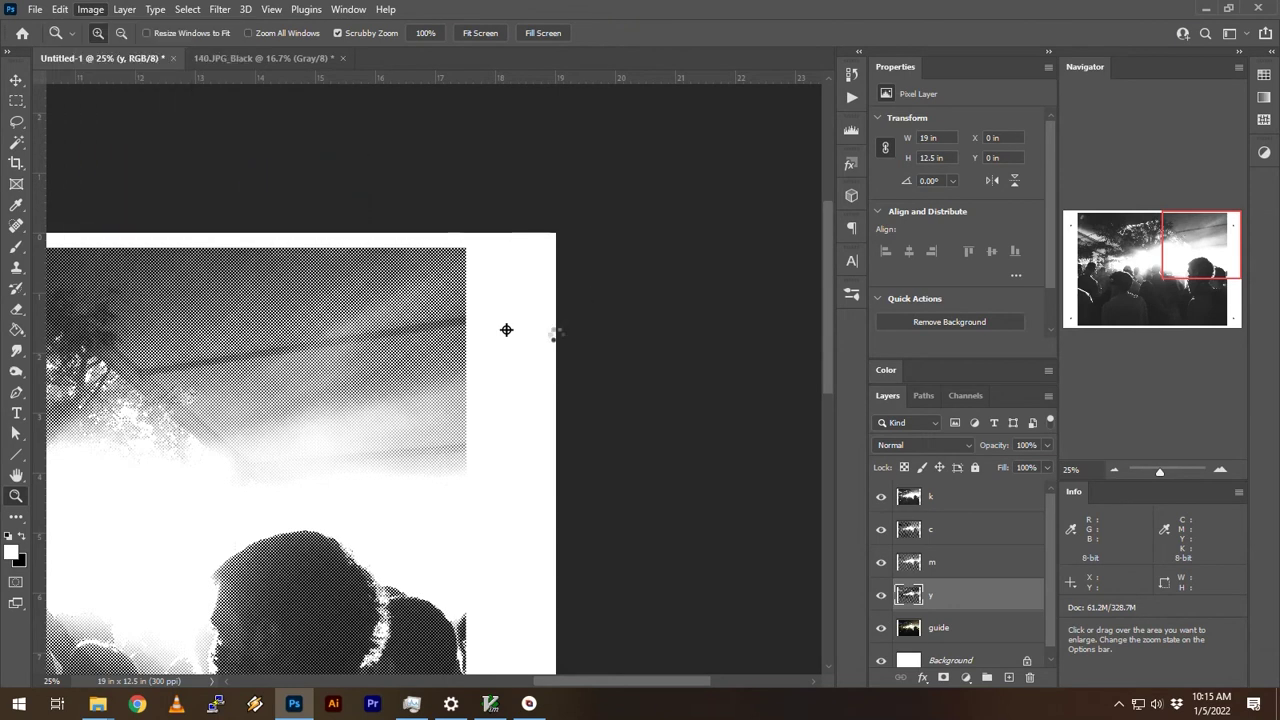
click(1114, 470)
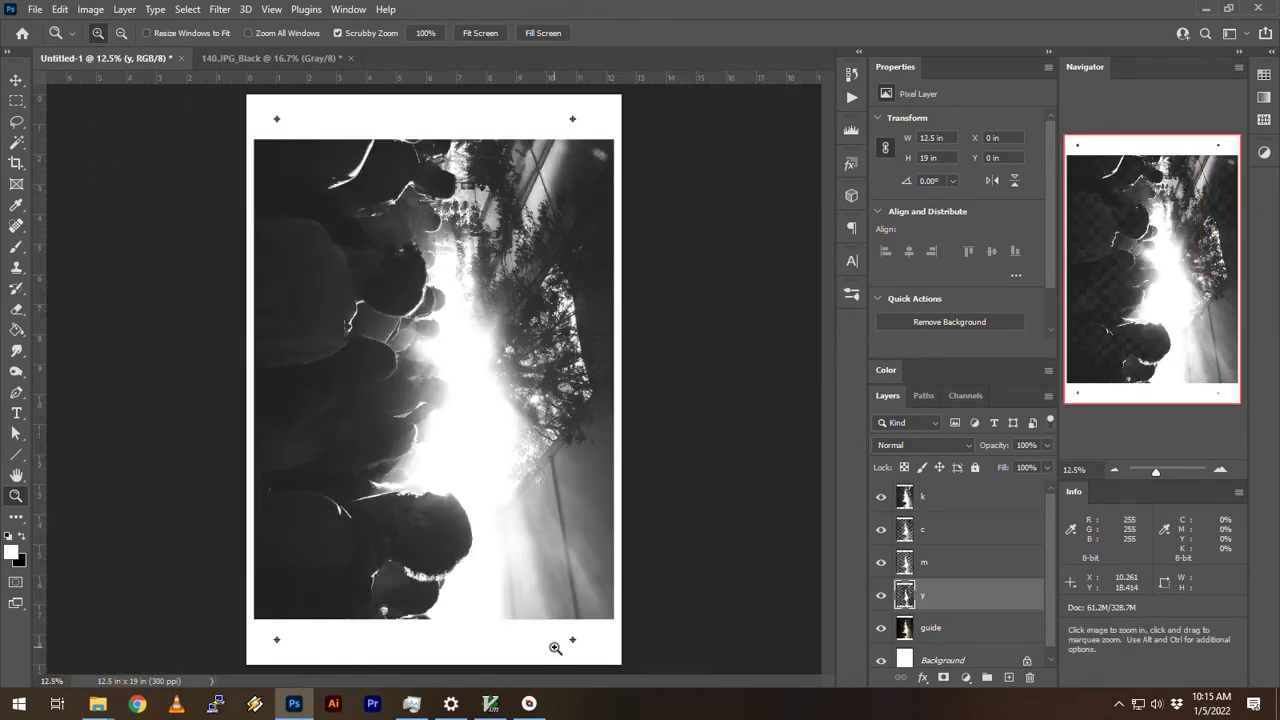
drag(576, 651, 543, 357)
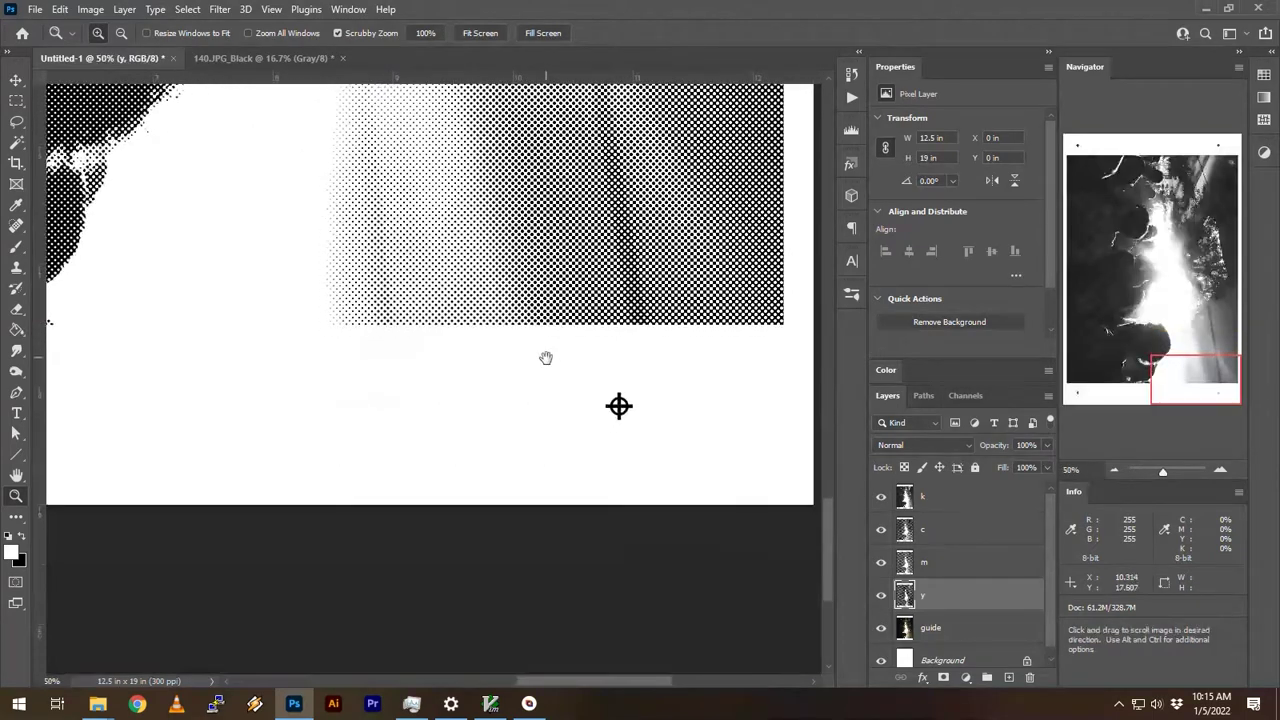
key(ctrl+g)
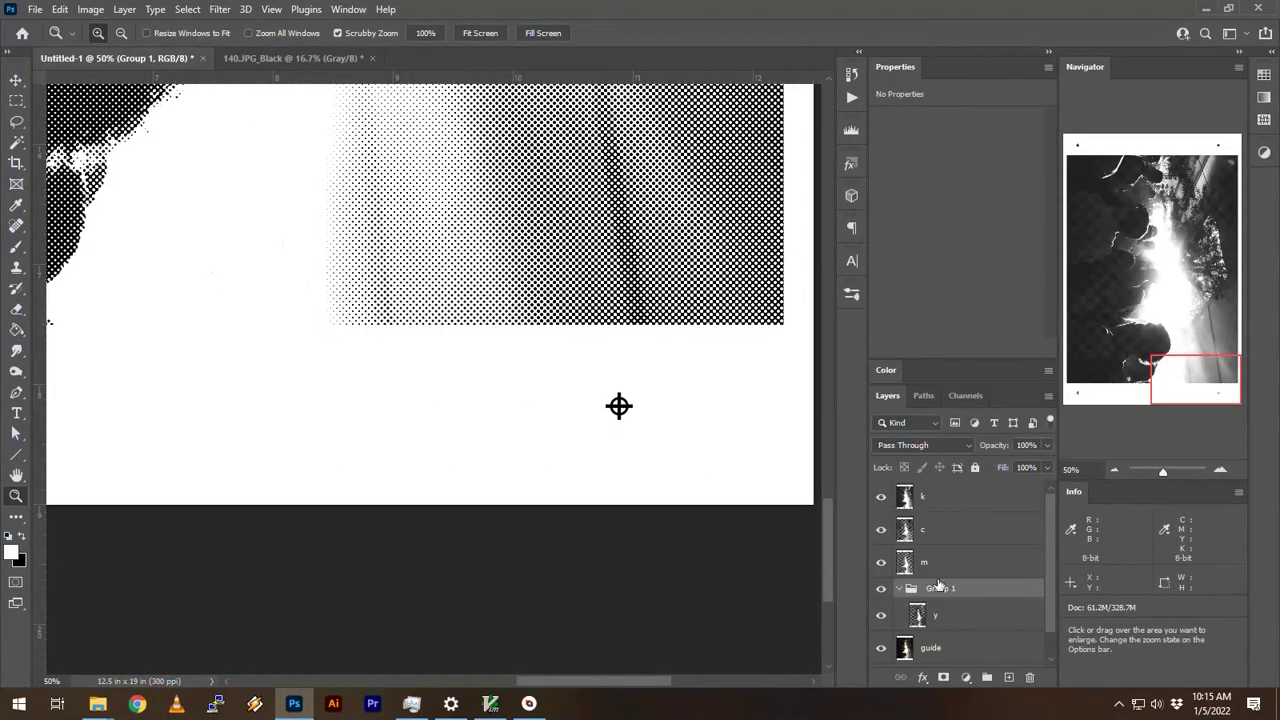
Step: Put the m, c and k layers each in their own group and collapse all four groups
click(933, 563)
key(ctrl+g)
click(933, 531)
key(ctrl+g)
click(933, 497)
key(ctrl+g)
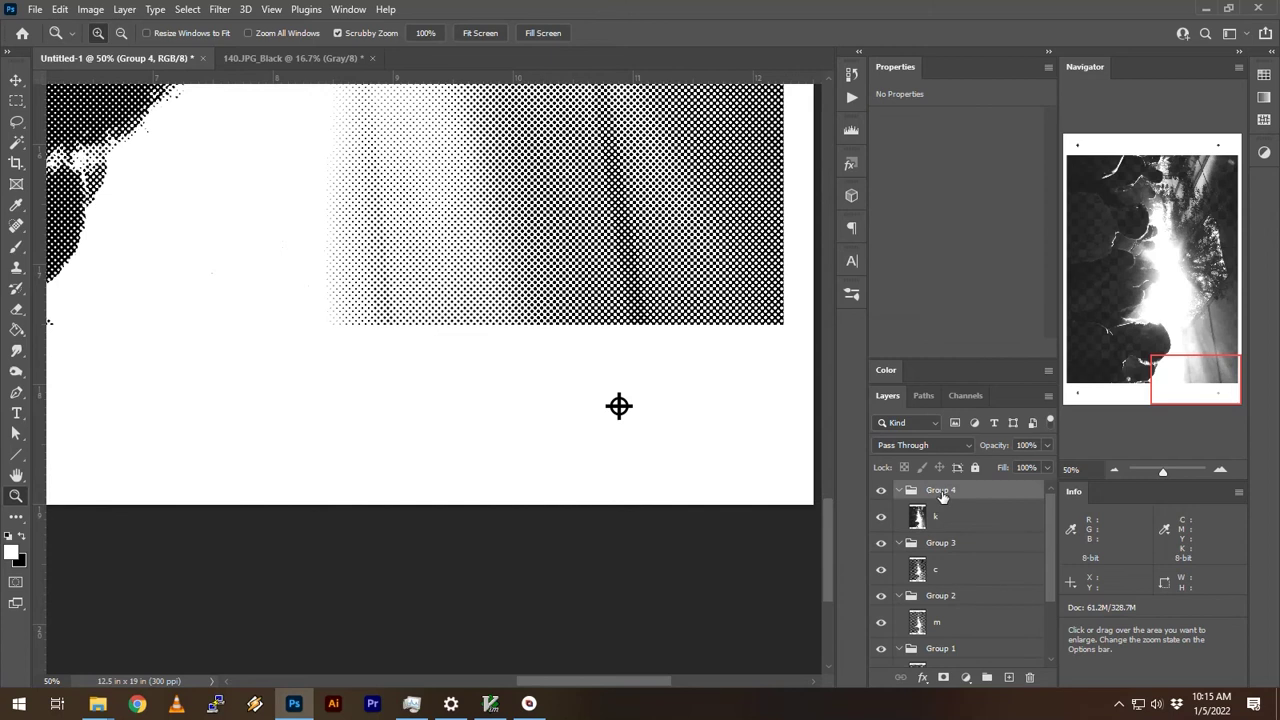
click(899, 490)
click(899, 510)
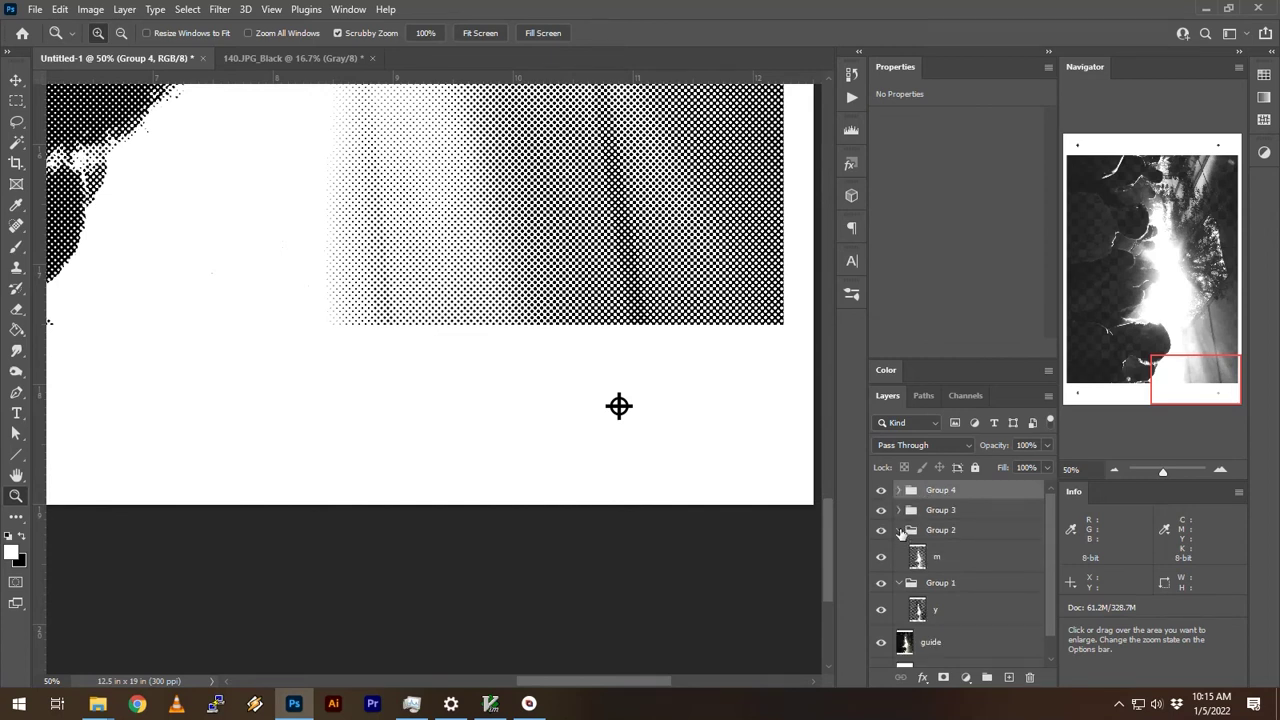
click(900, 531)
click(899, 551)
Step: Rename Group 2, Group 3 and Group 4 to m, c and k
click(942, 551)
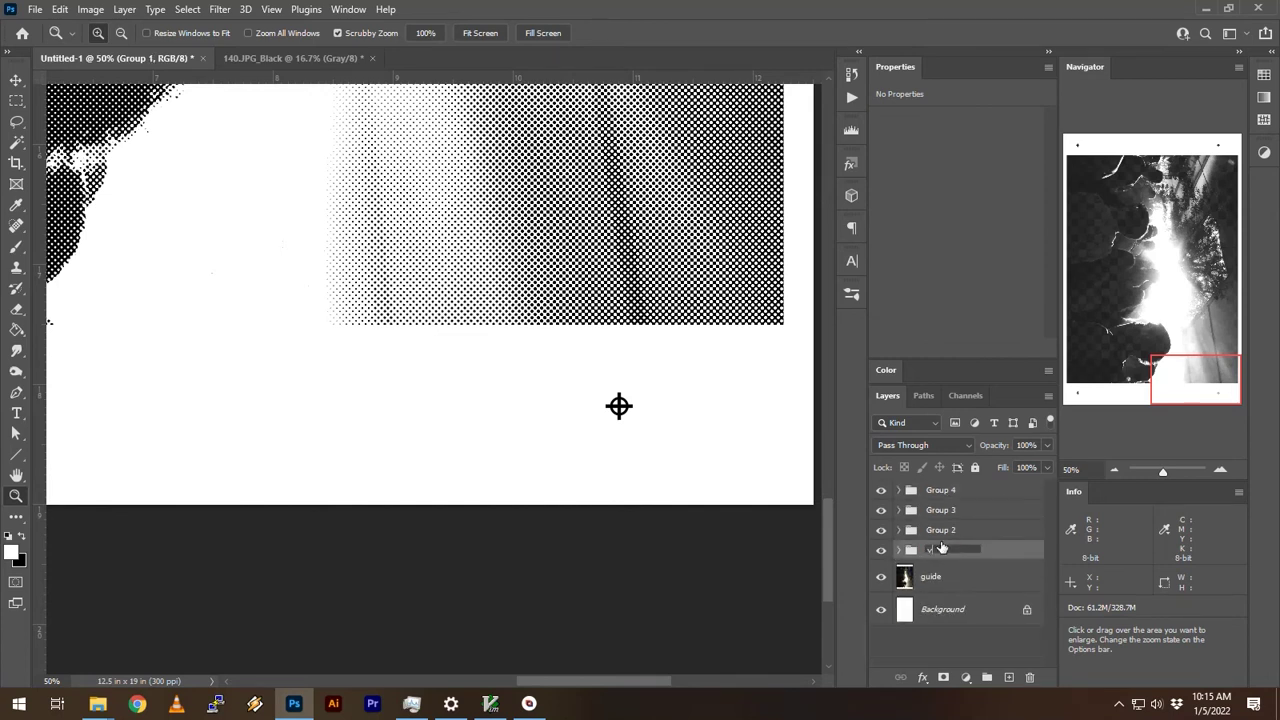
double_click(940, 531)
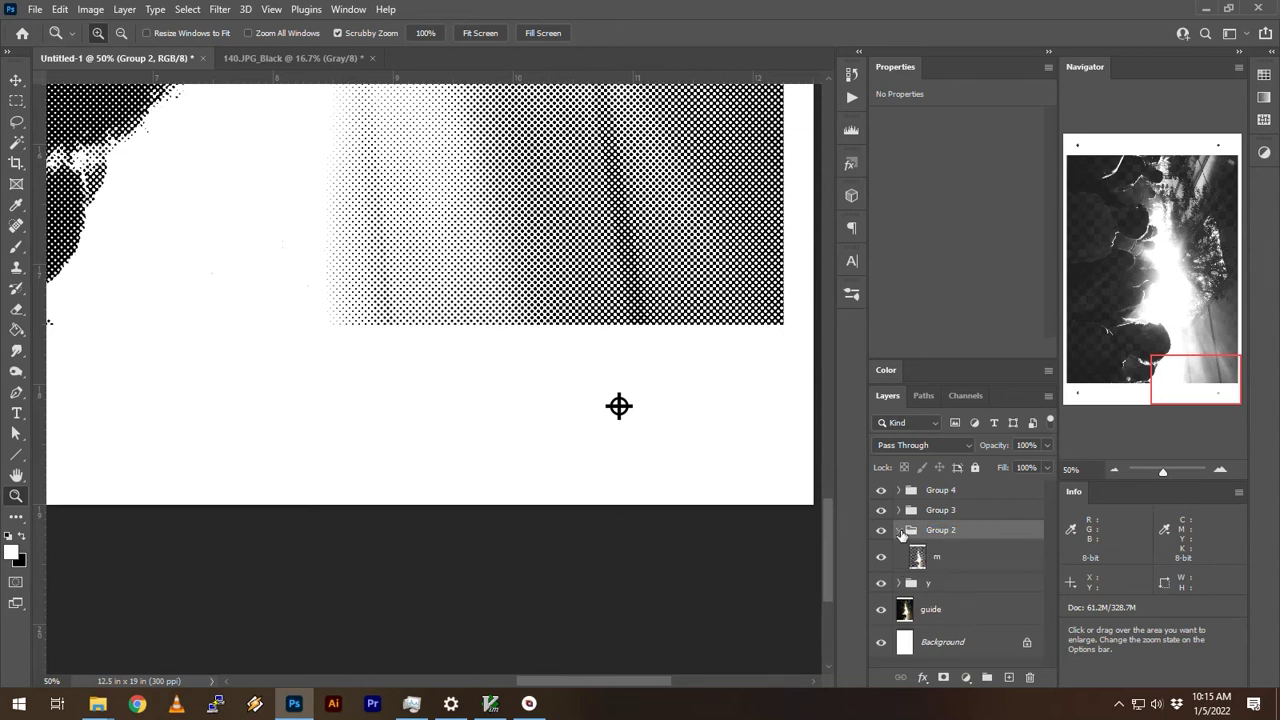
text(m)
click(938, 510)
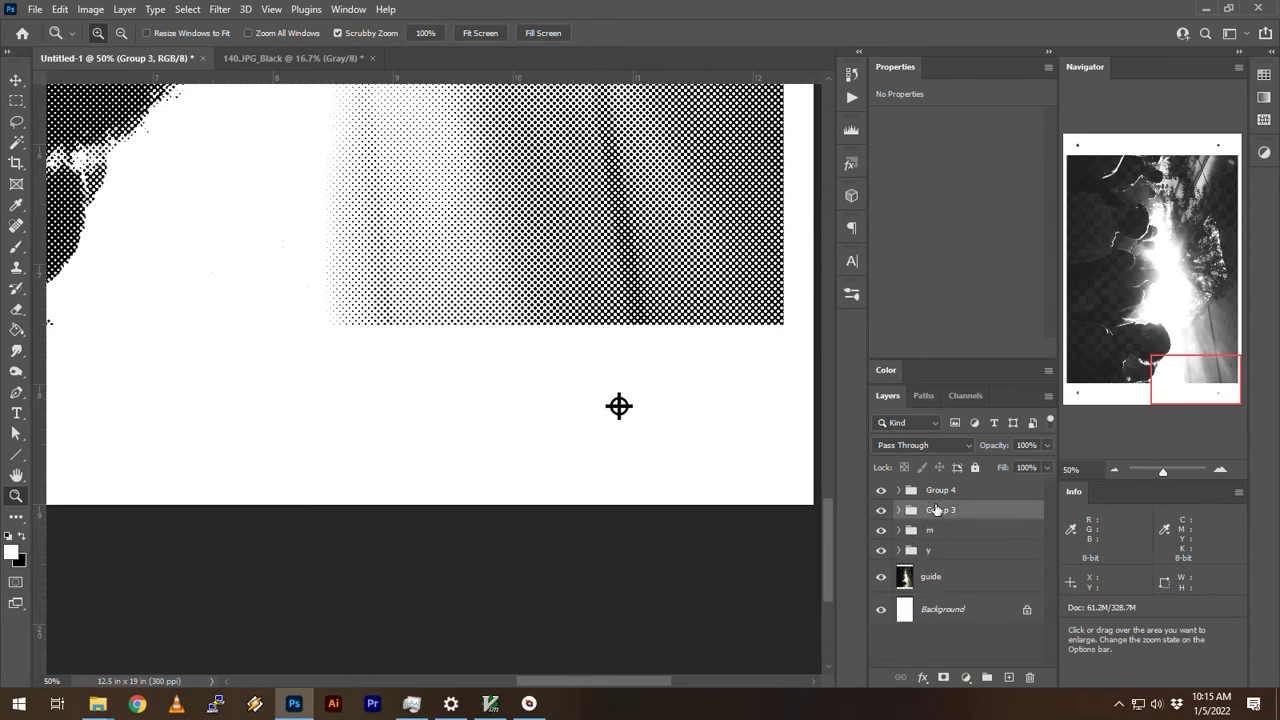
key(c)
double_click(938, 511)
text(c)
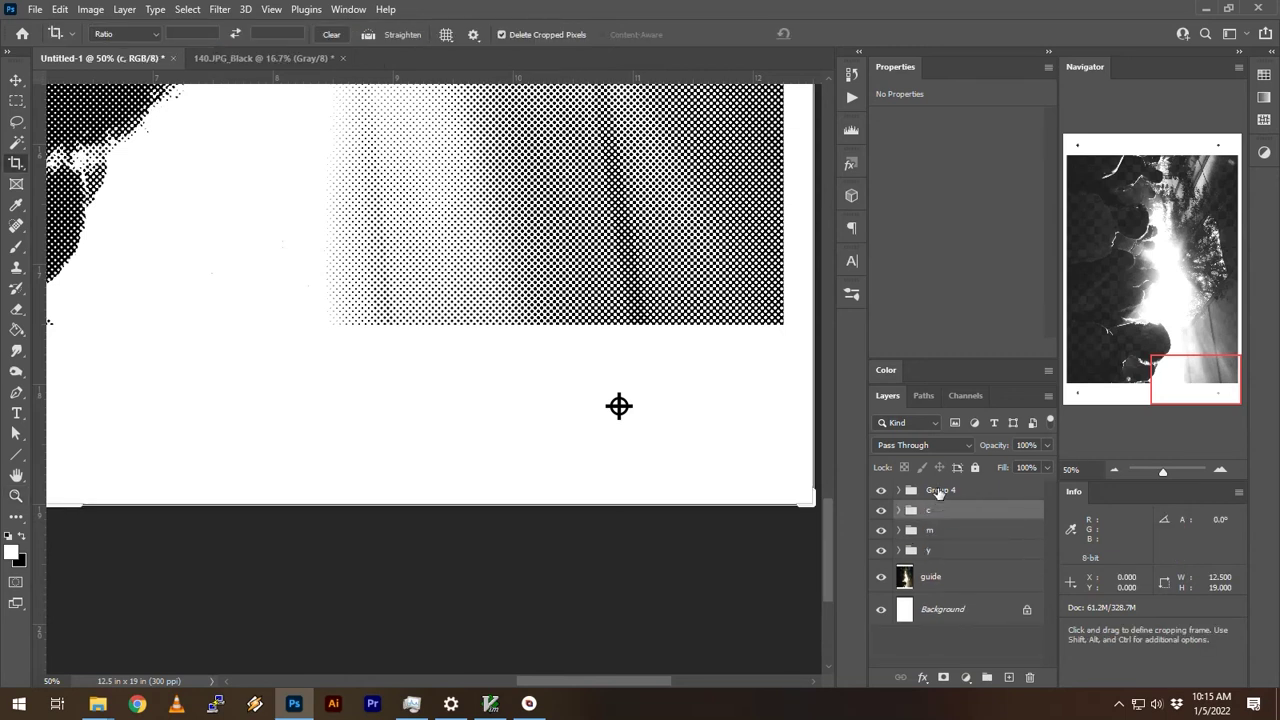
double_click(940, 490)
text(k)
key(Return)
click(930, 550)
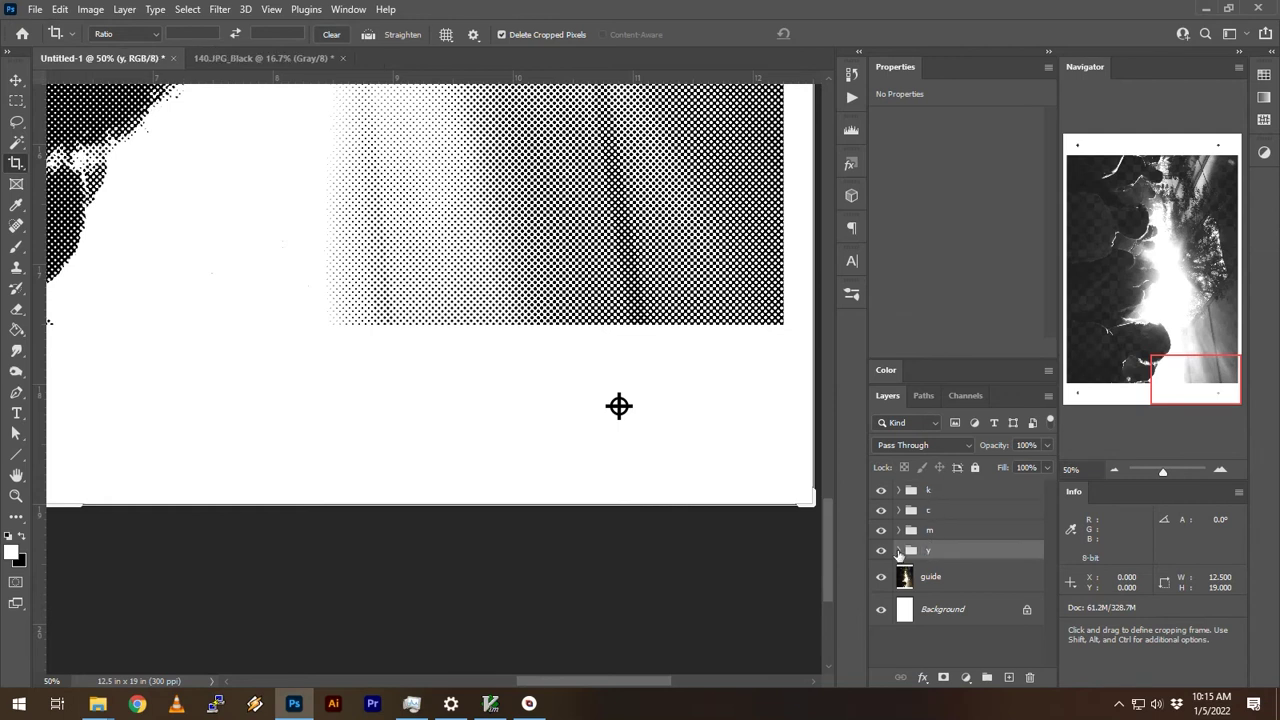
click(898, 550)
Step: Add a 1.y text label below the image inside the y group
click(945, 578)
key(t)
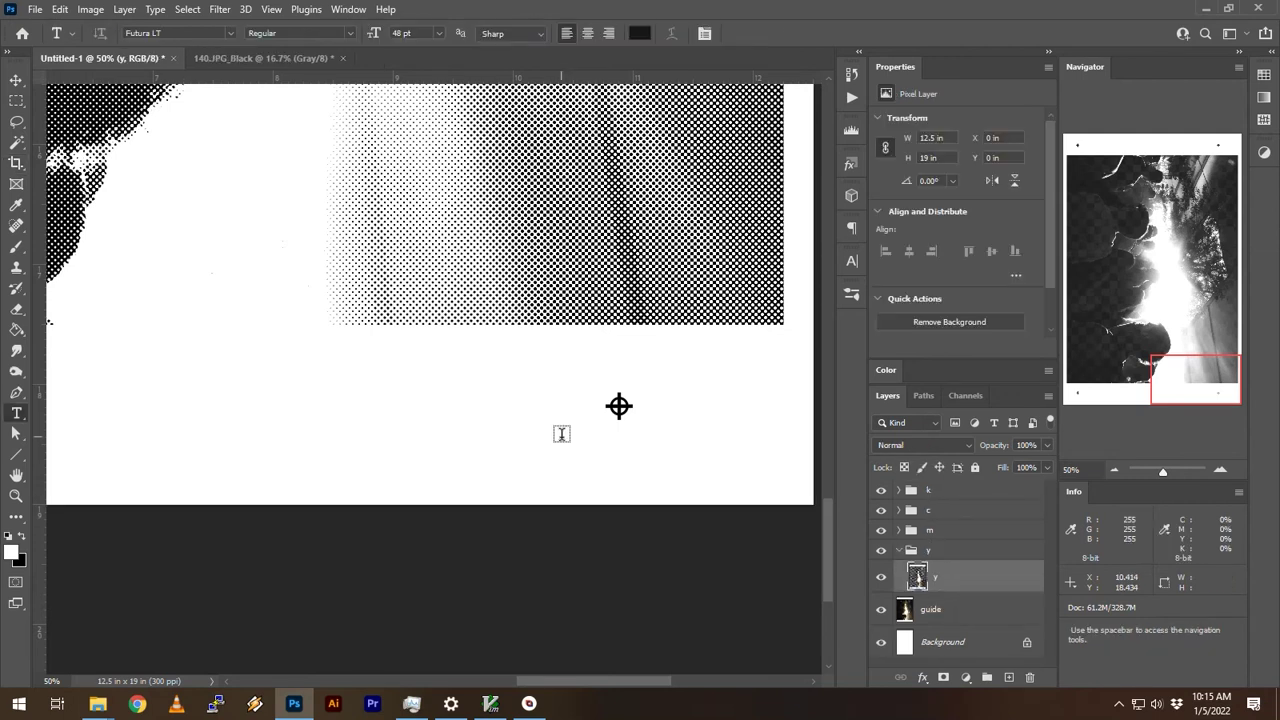
click(559, 433)
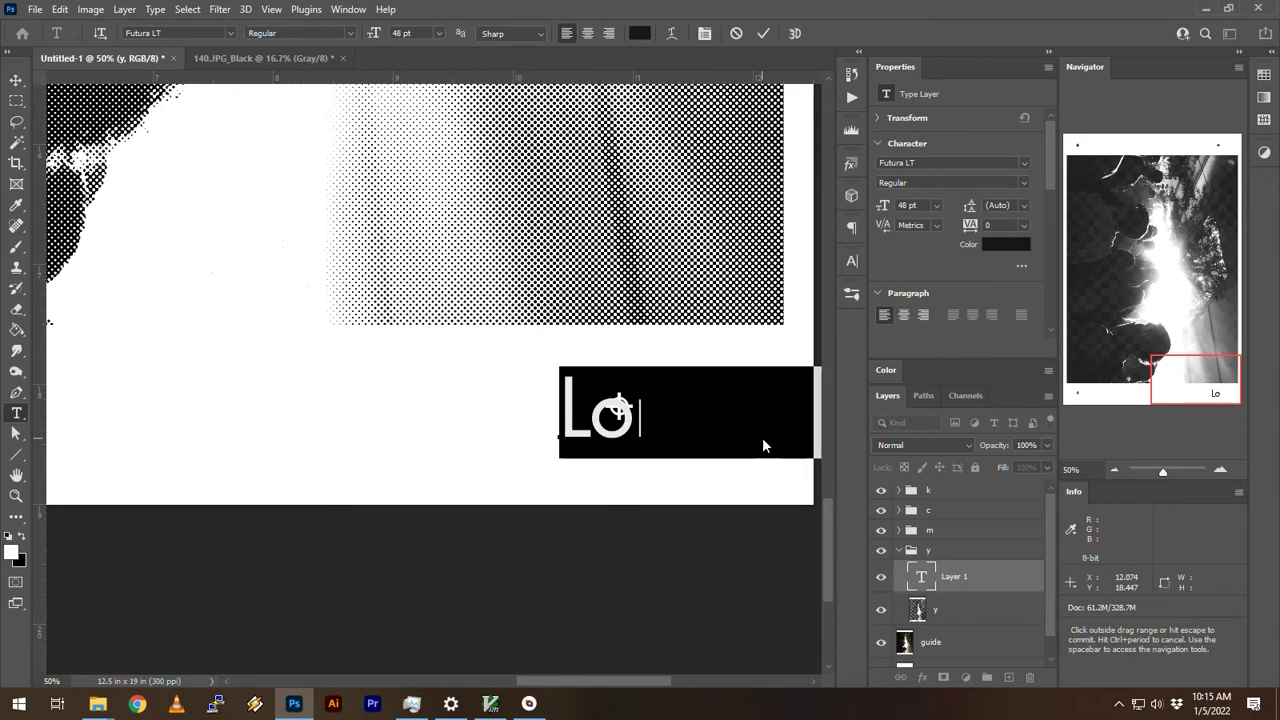
text(1.g)
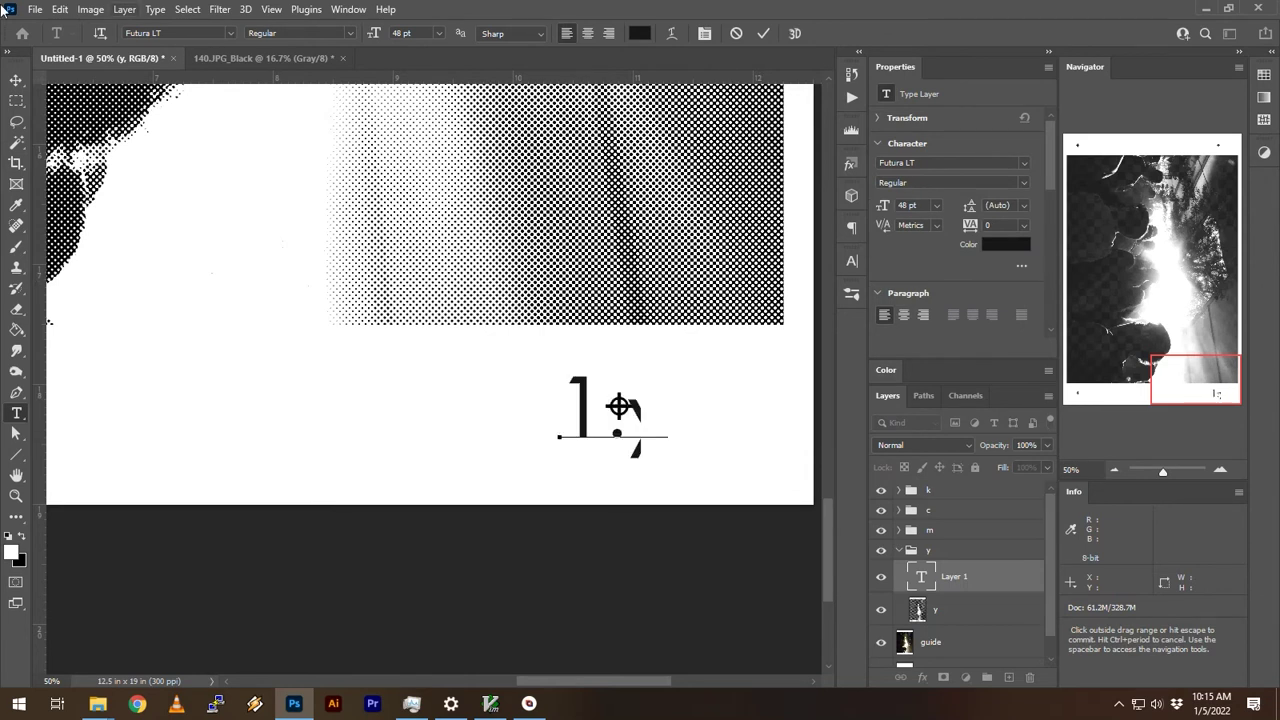
key(Escape)
drag(619, 437, 549, 458)
Step: Shrink the 1.y label to 18 pt, reposition it, and collapse the y group
key(t)
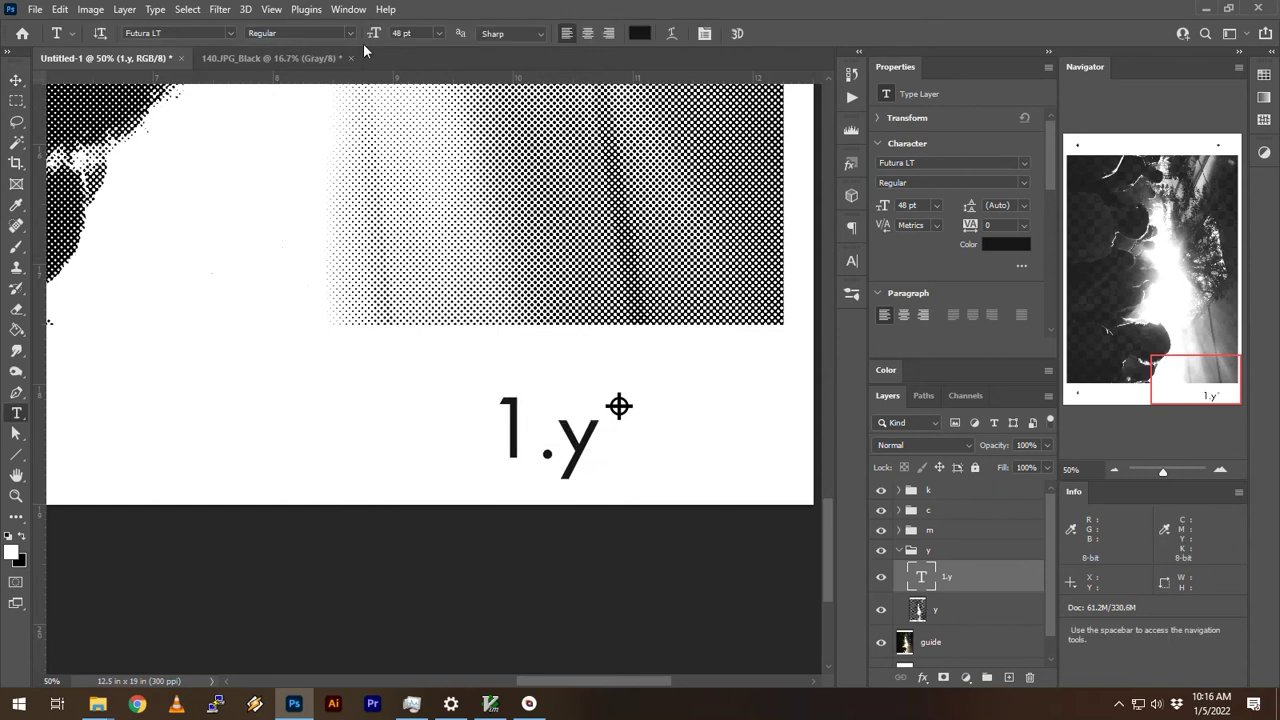
click(439, 33)
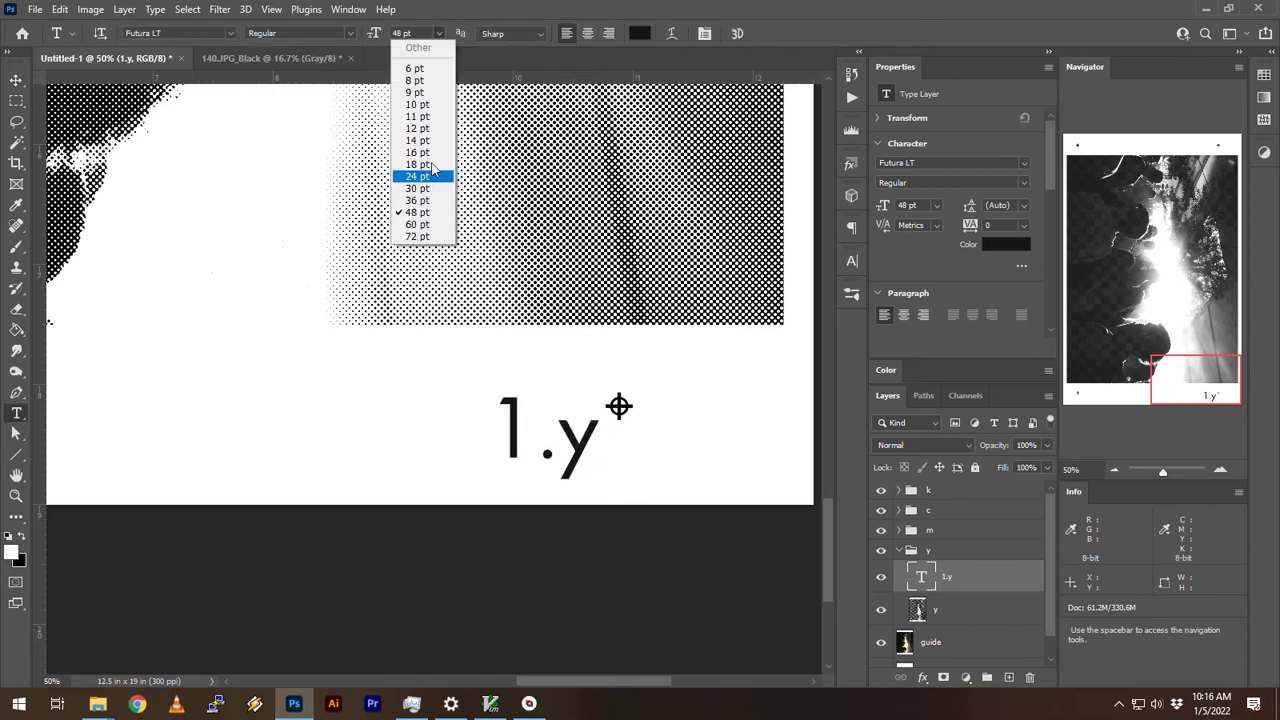
click(420, 172)
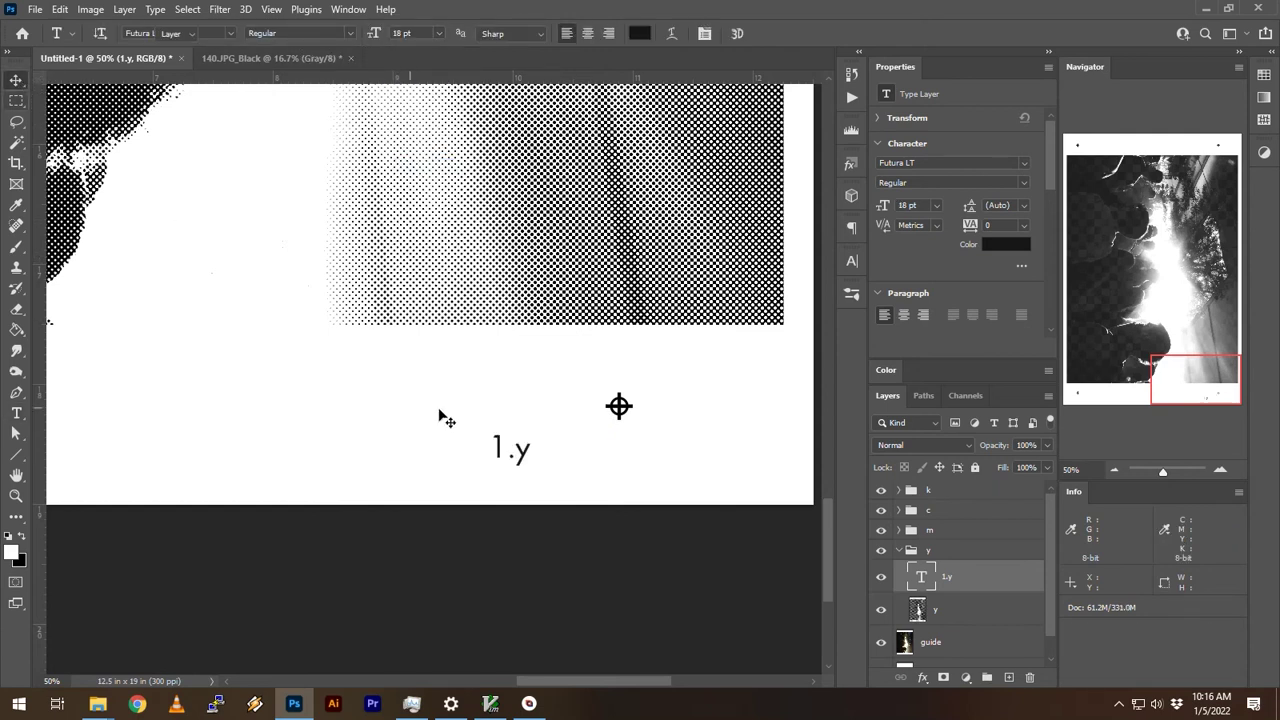
key(v)
drag(518, 454, 576, 419)
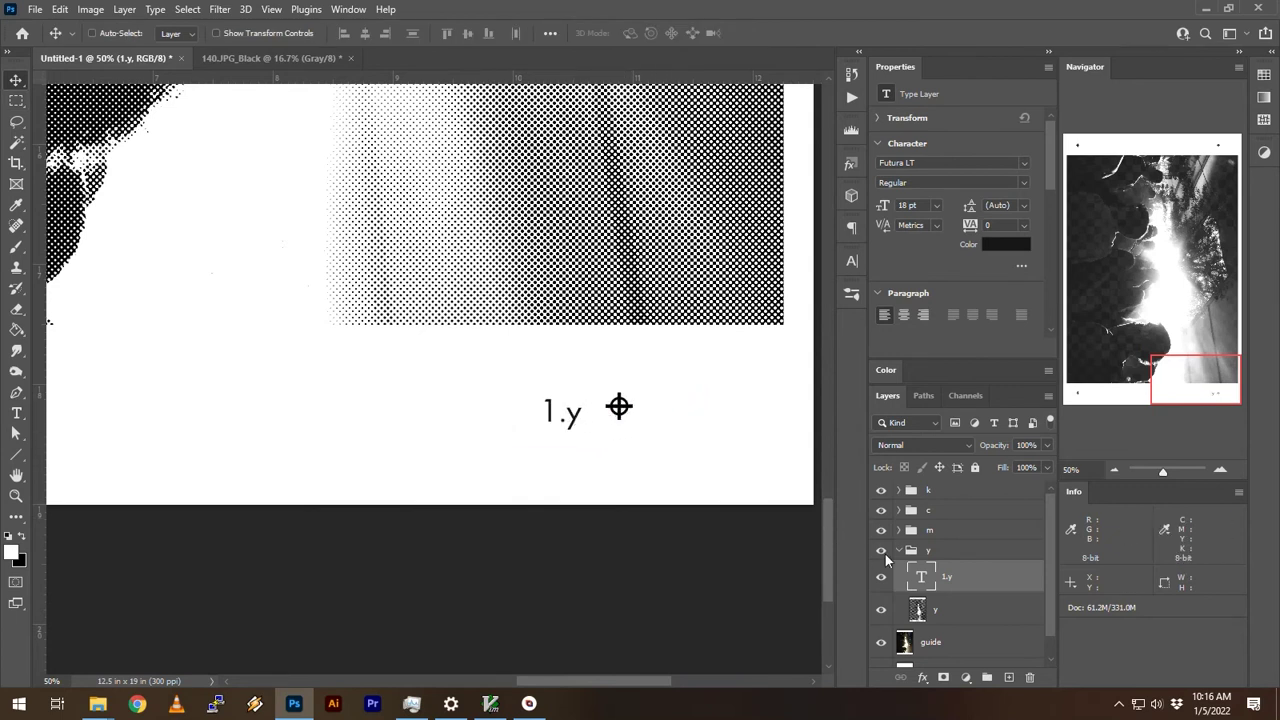
click(899, 551)
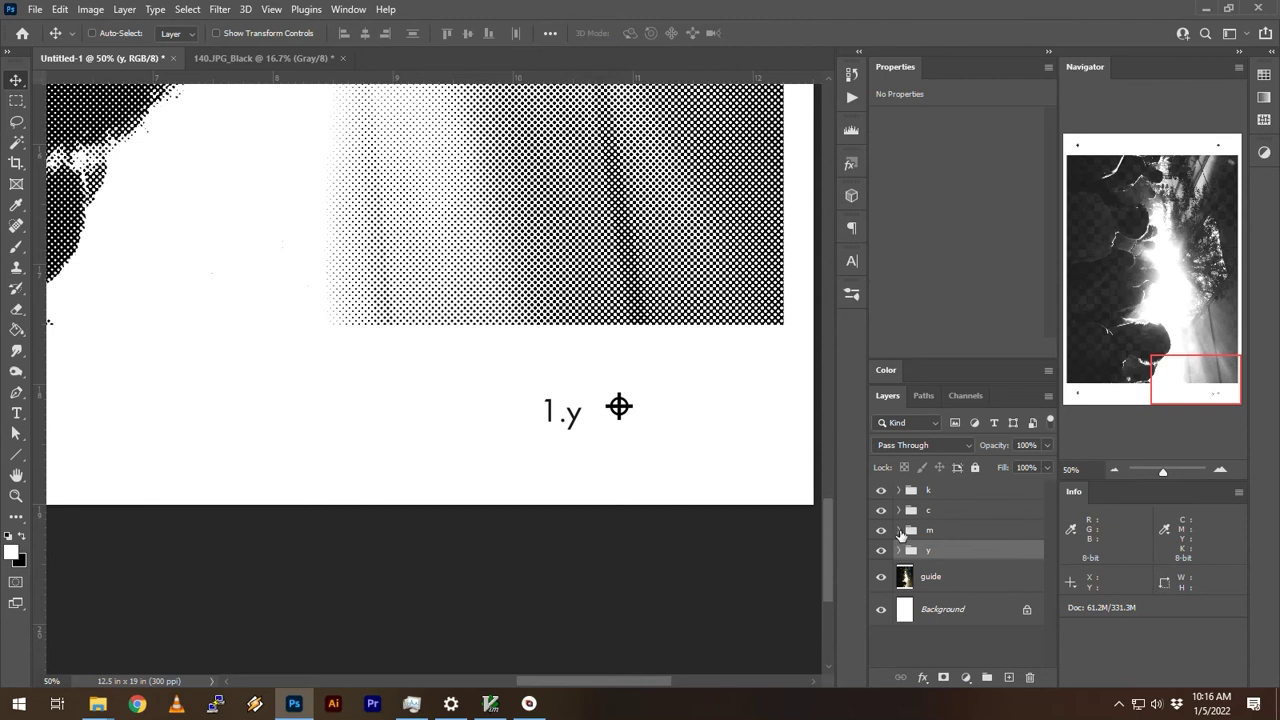
click(899, 531)
Step: Hide the y group and add a 2.m label inside the m group
click(880, 582)
key(t)
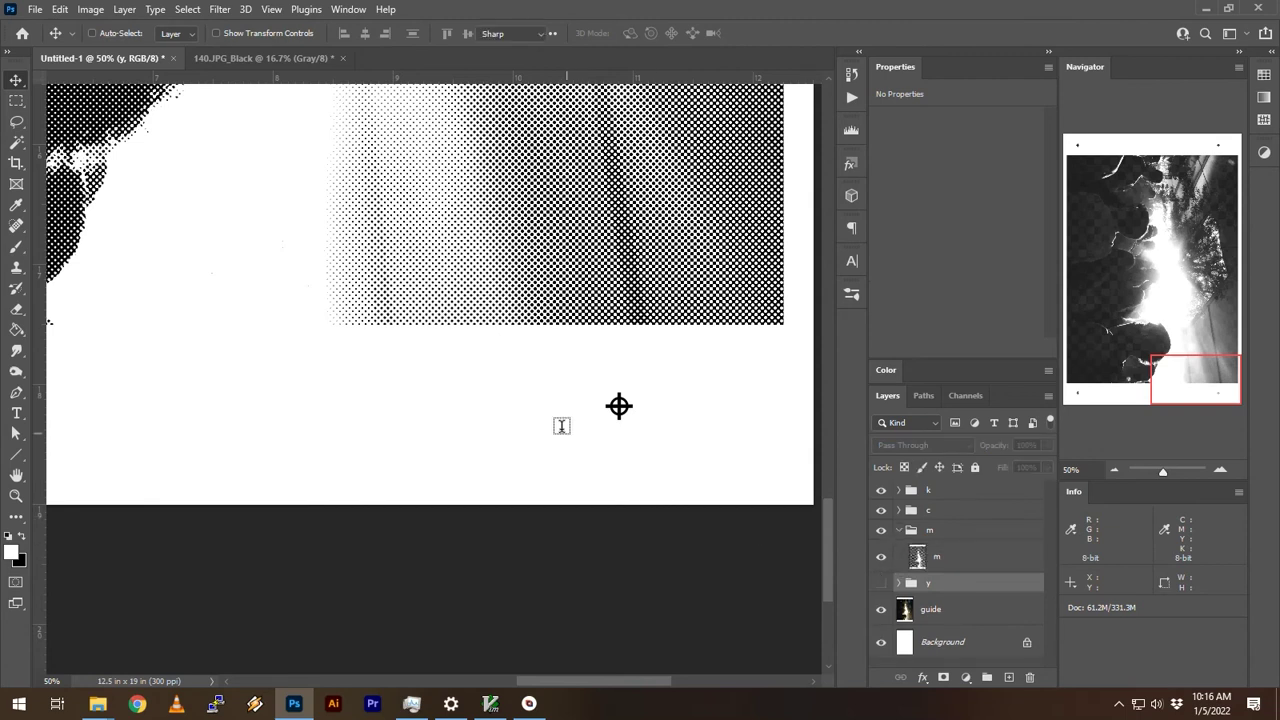
click(551, 426)
text(2)
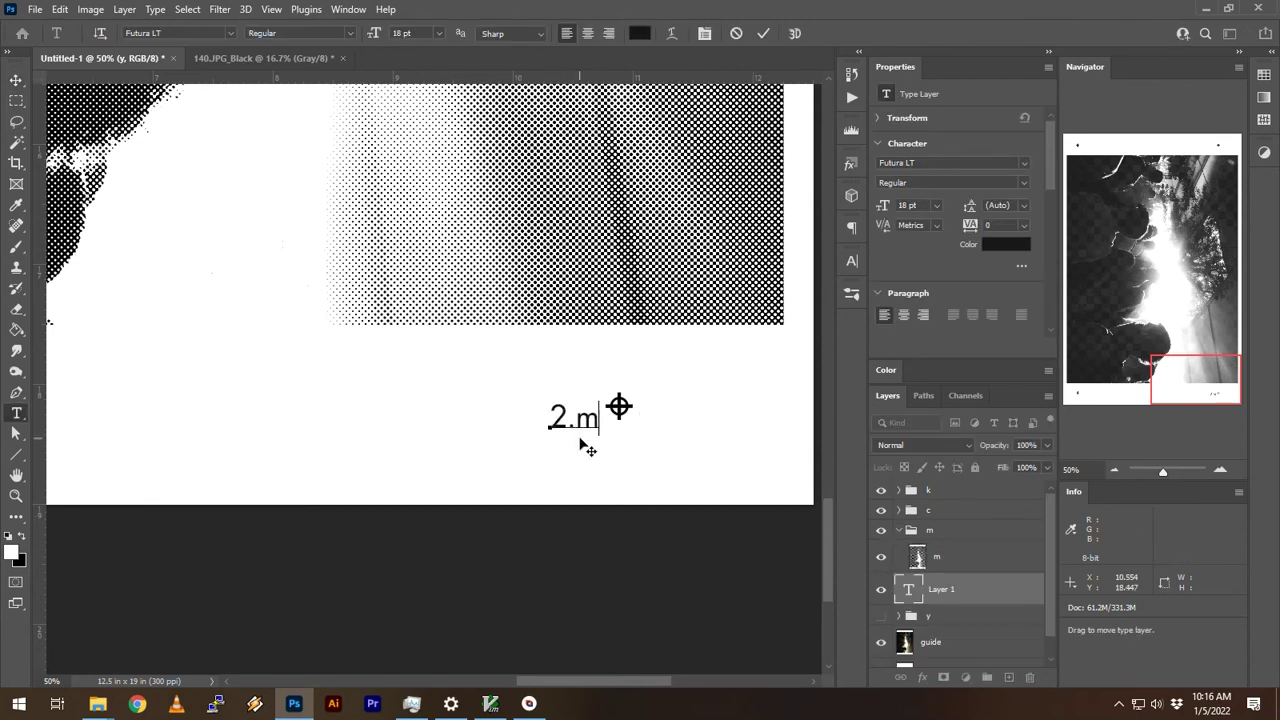
text(.m)
key(ctrl+Return)
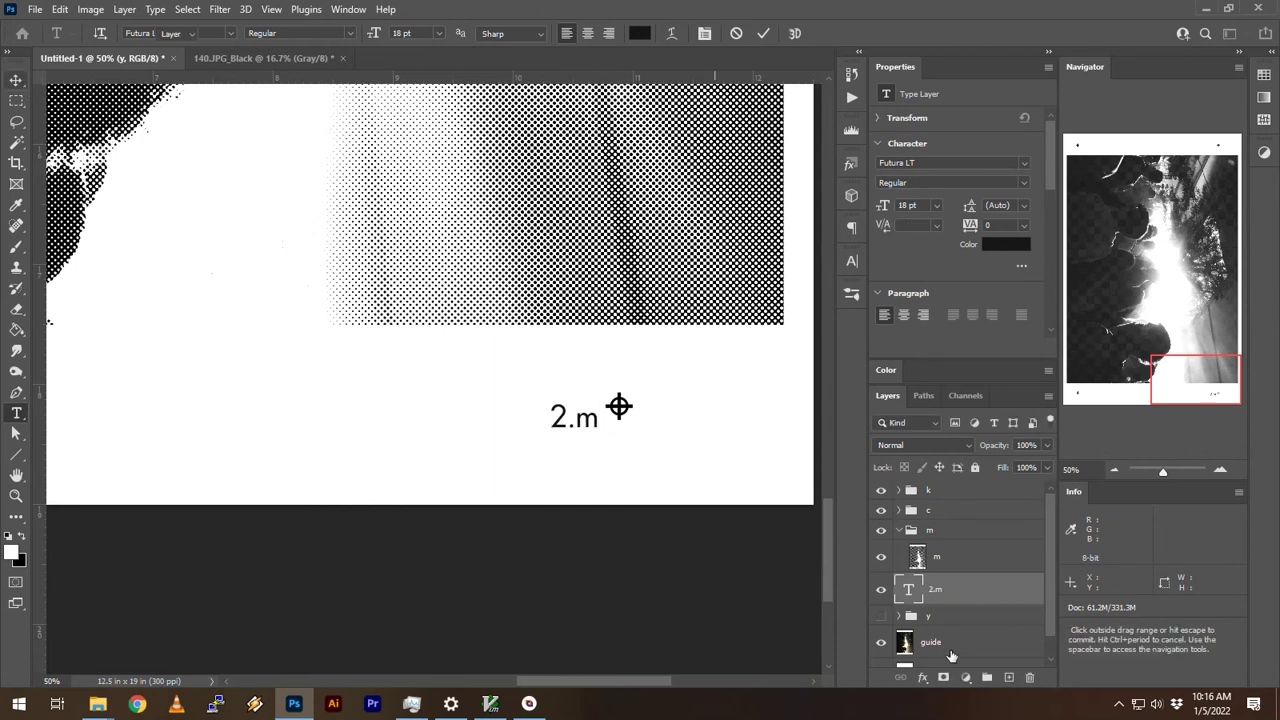
key(v)
drag(947, 595, 912, 590)
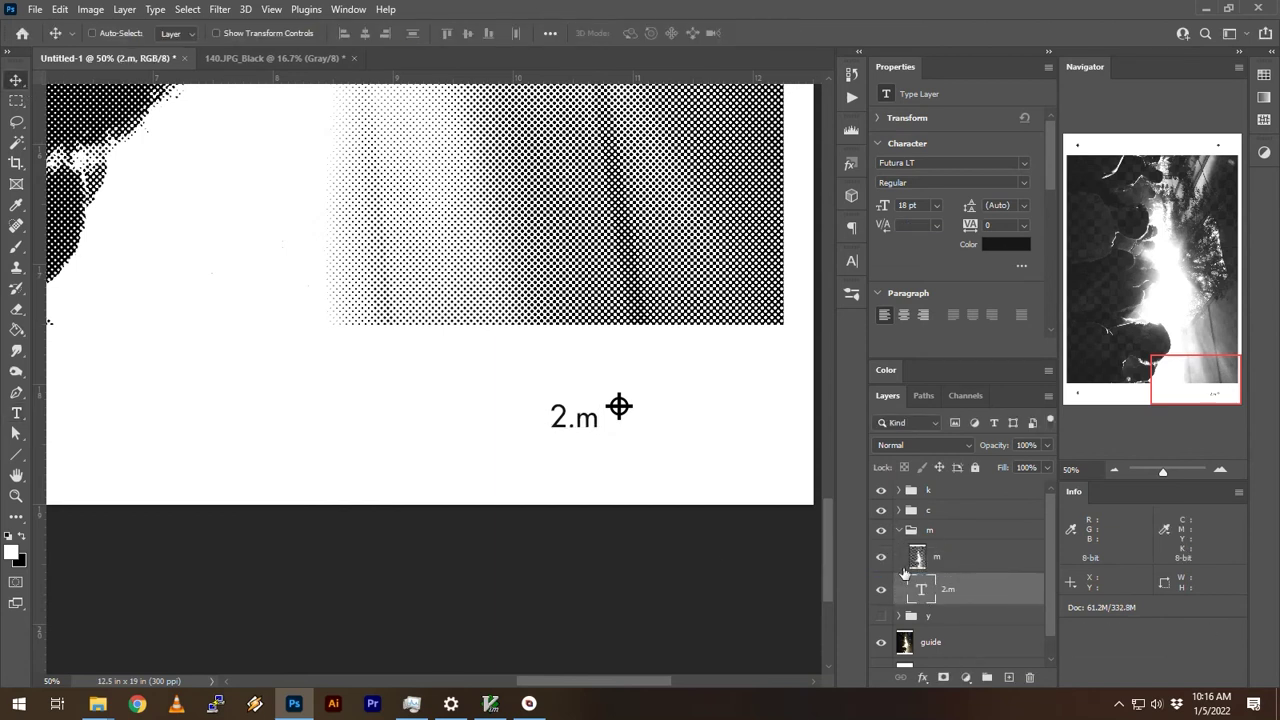
click(898, 532)
click(881, 530)
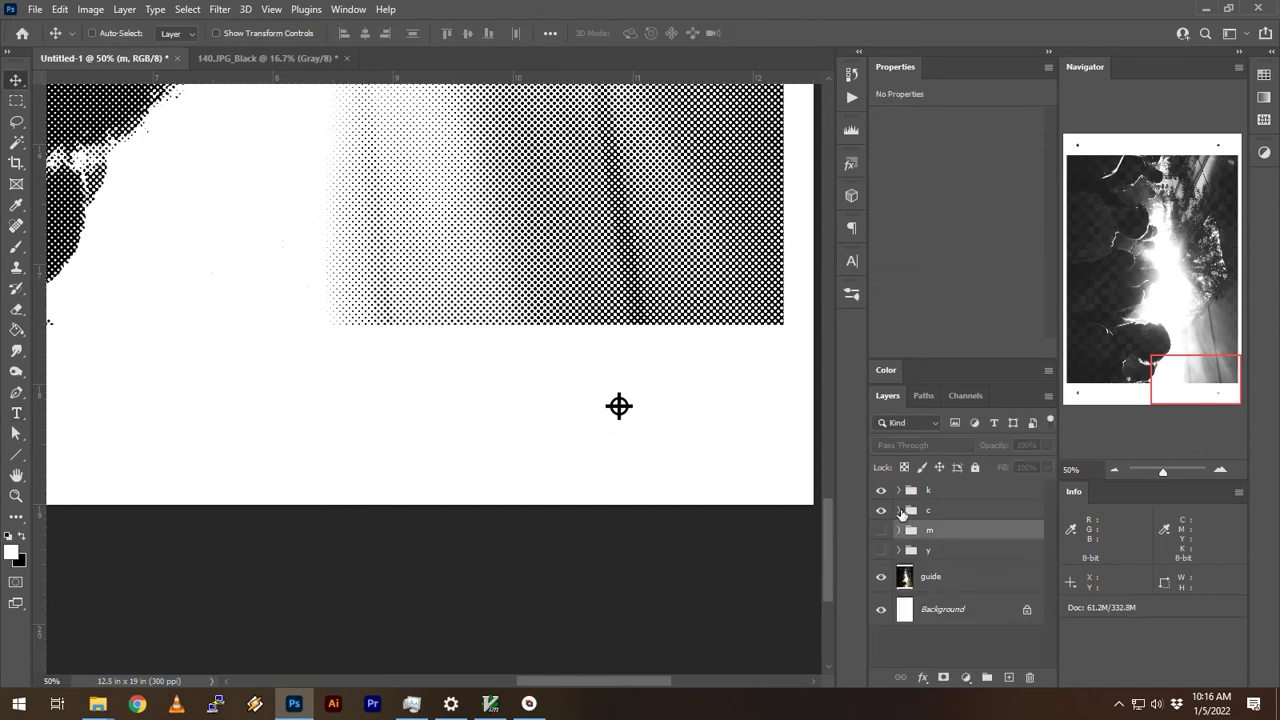
Step: Add a 3.c label at the same spot inside the c group, then hide c
click(898, 510)
click(960, 537)
key(t)
click(526, 417)
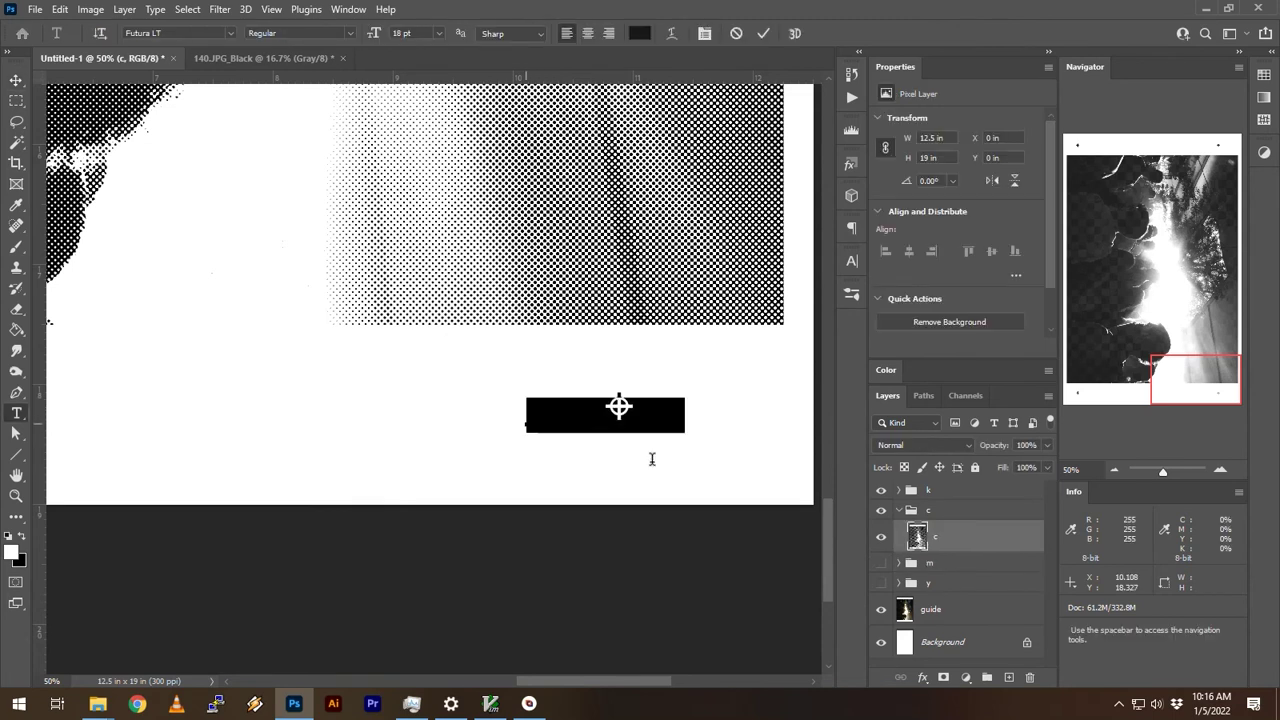
text(3.c)
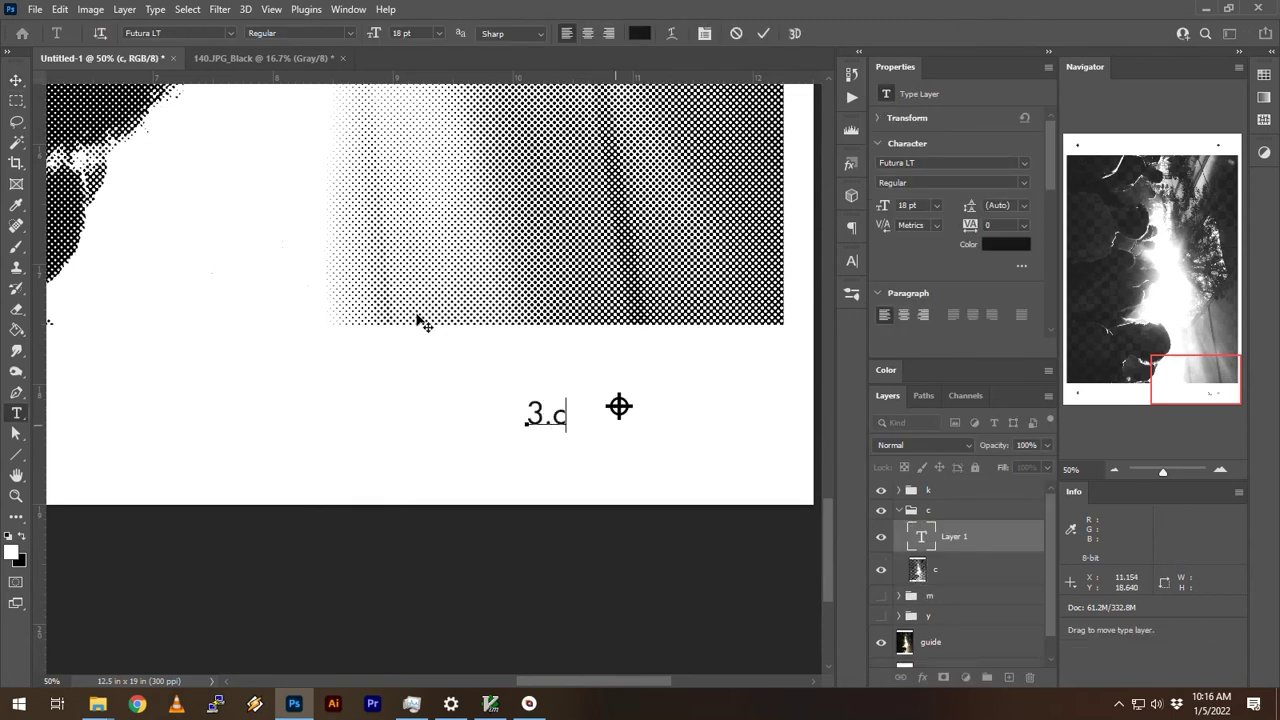
click(16, 80)
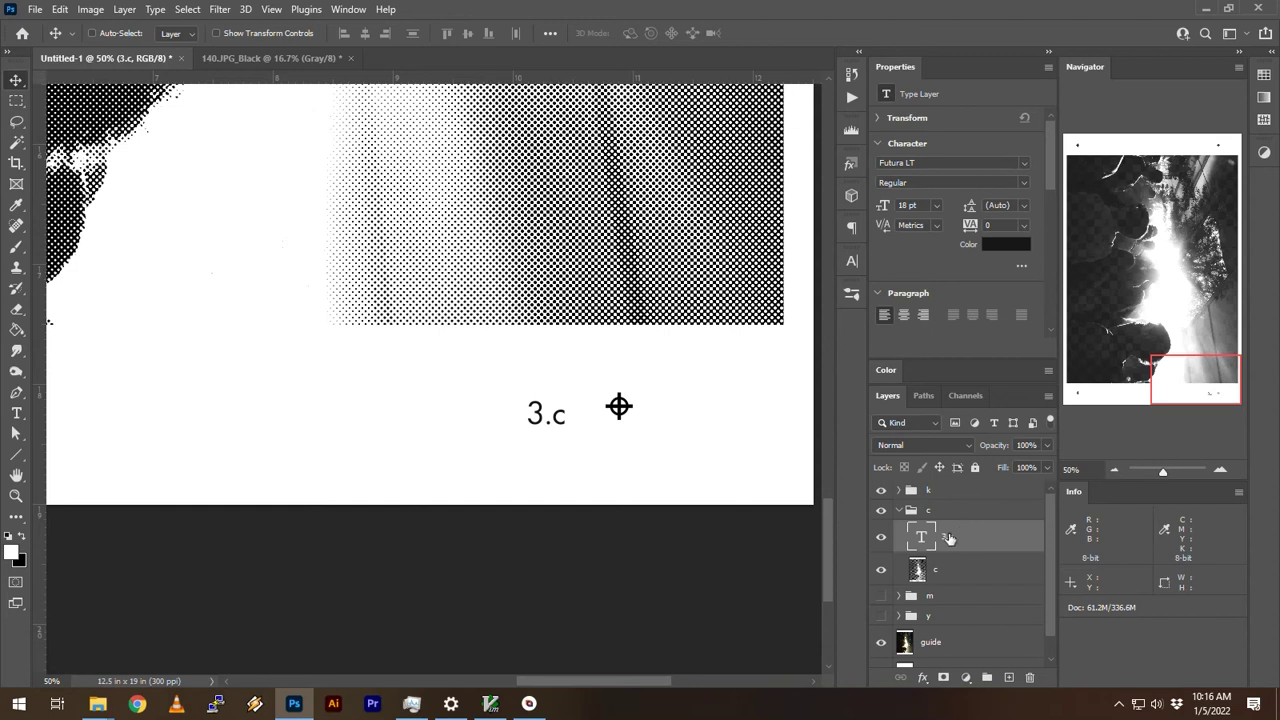
click(898, 511)
click(898, 490)
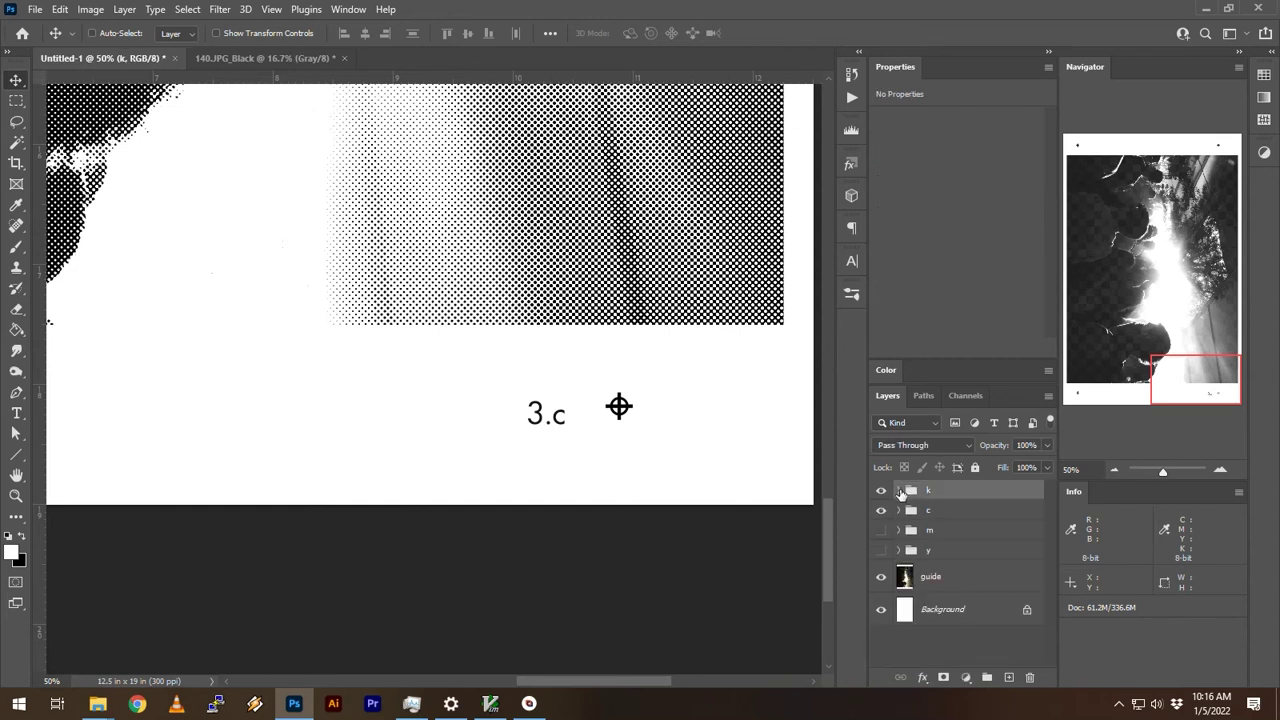
click(881, 546)
Step: Add a 4.k label in the k group and show the c, m and y groups again
key(t)
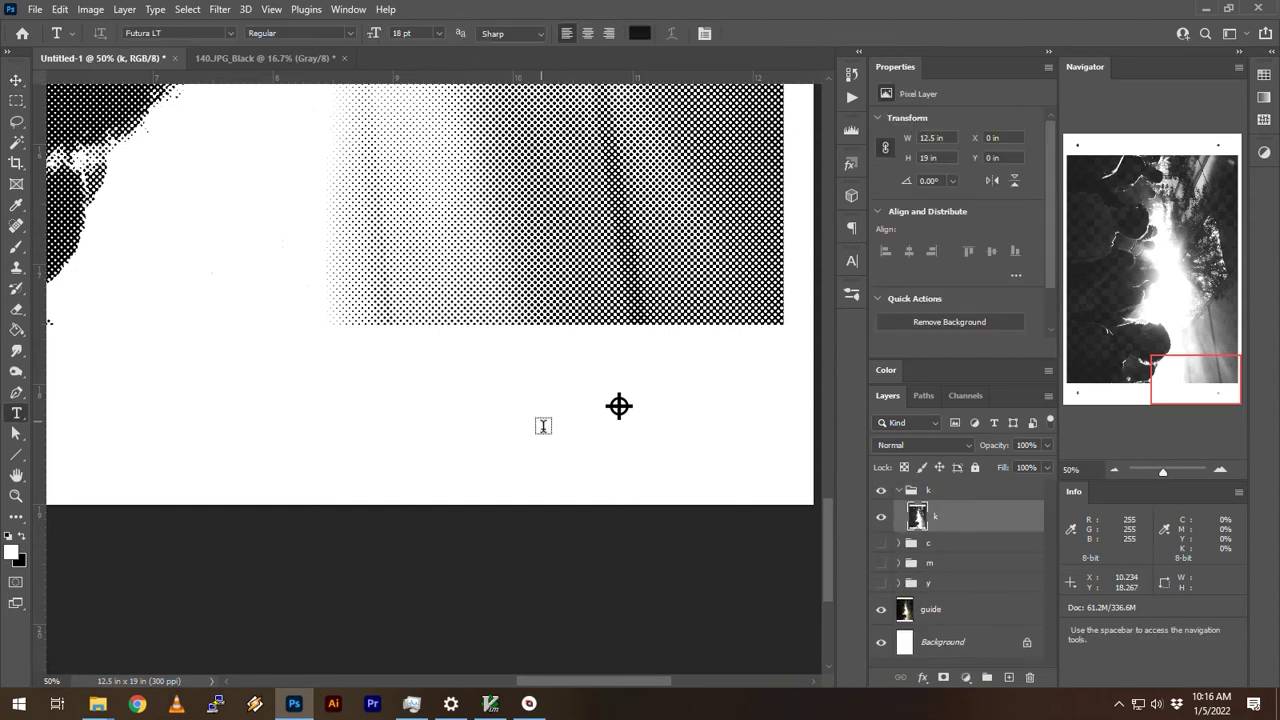
click(562, 436)
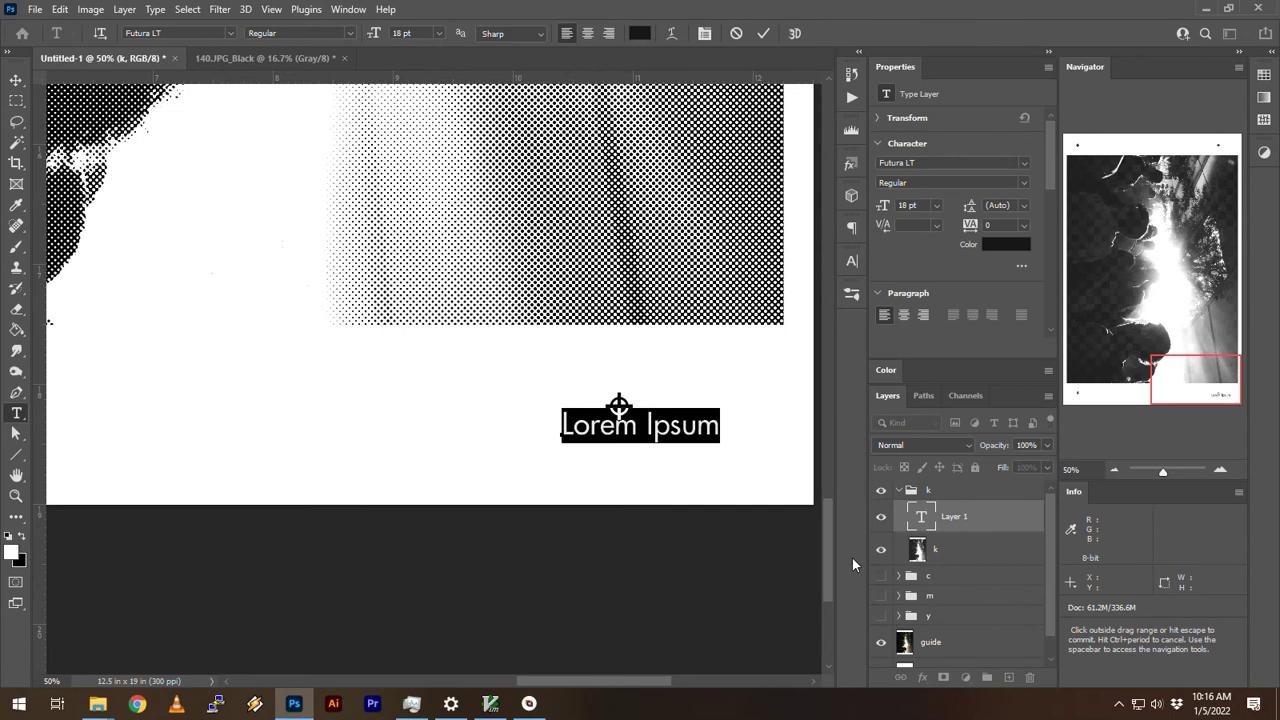
text(4.)
text(k)
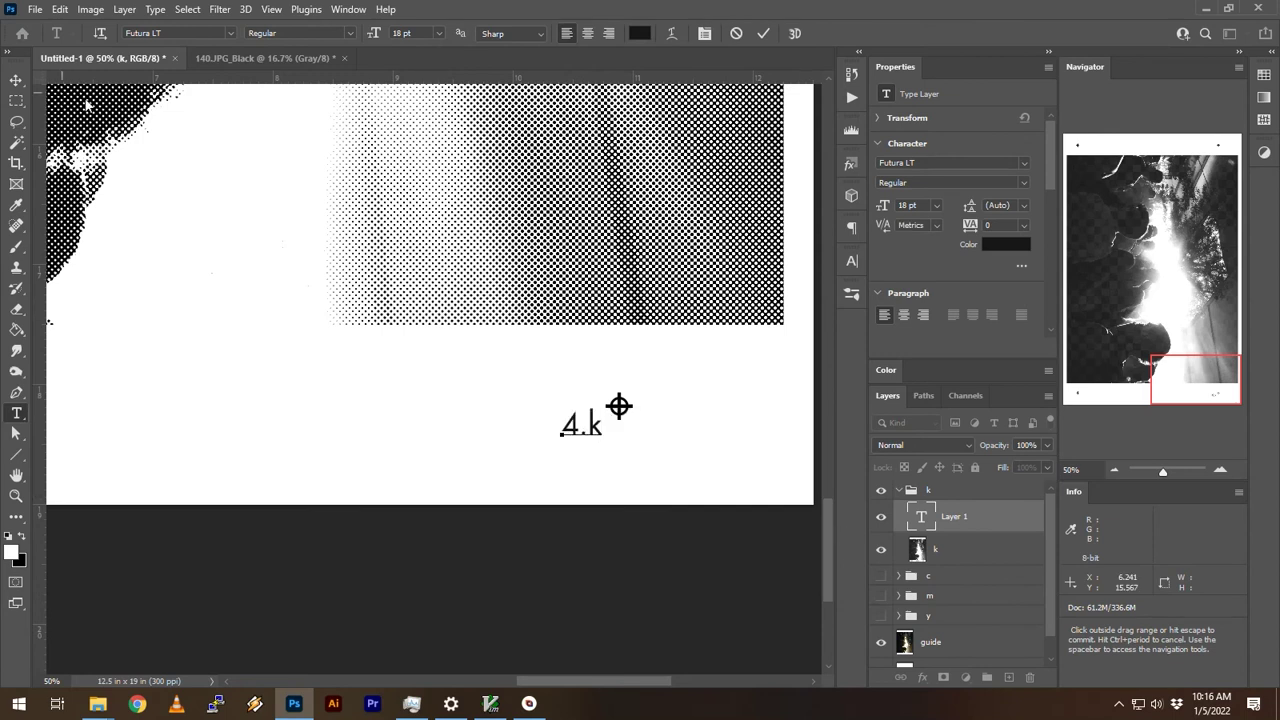
click(740, 540)
key(v)
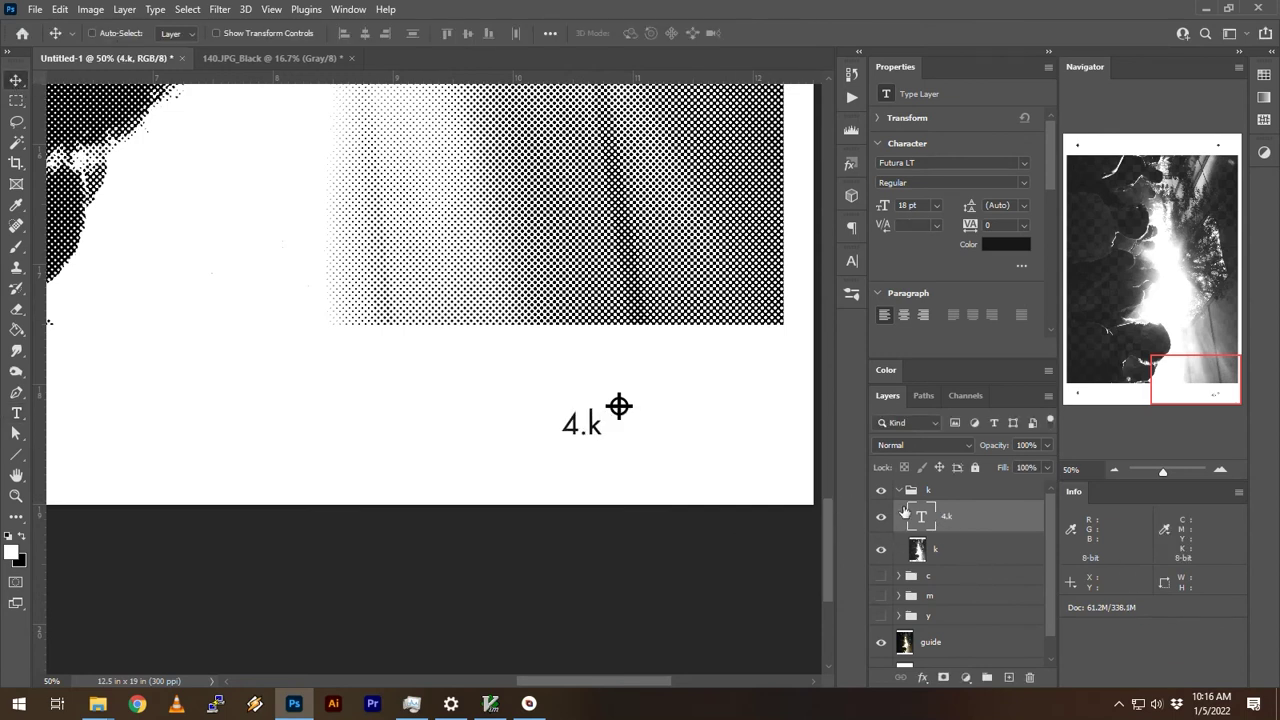
click(905, 490)
click(897, 490)
drag(881, 510, 881, 551)
Step: Zoom out to the whole page and review it in Print Settings (Adobe PDF, 1 copy), then choose Done
click(1113, 470)
click(1114, 470)
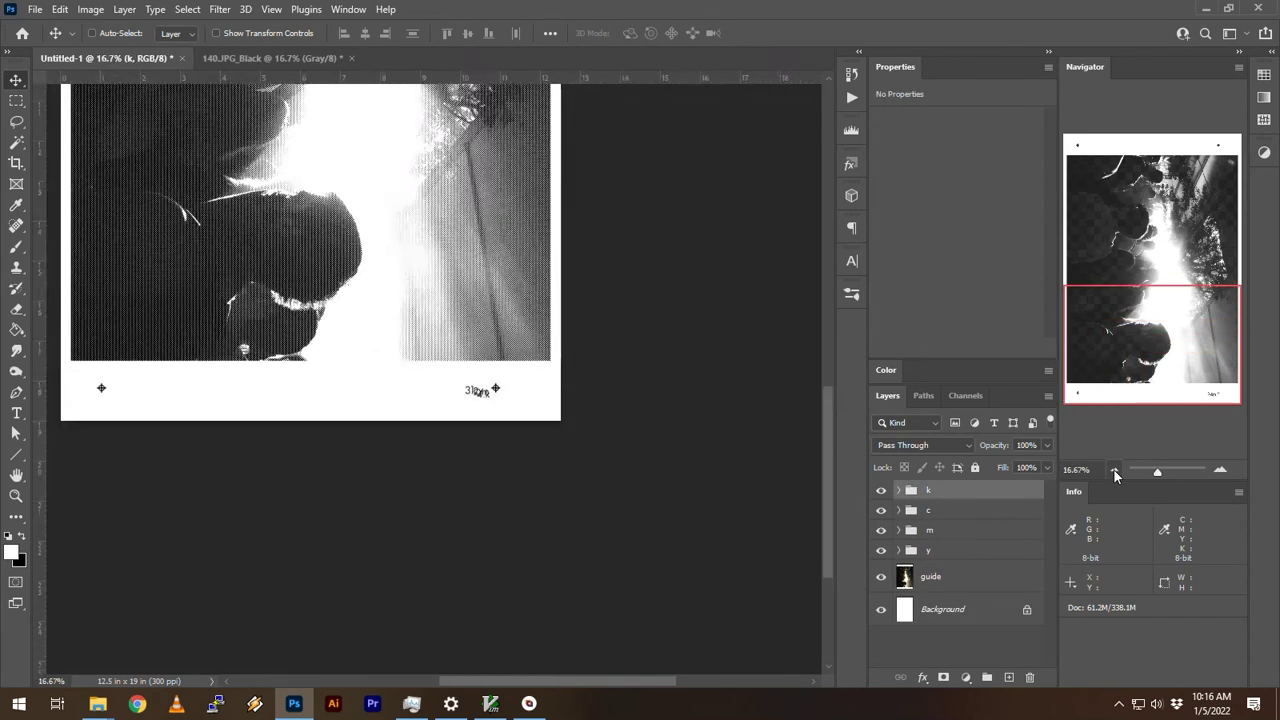
click(1114, 470)
click(1114, 469)
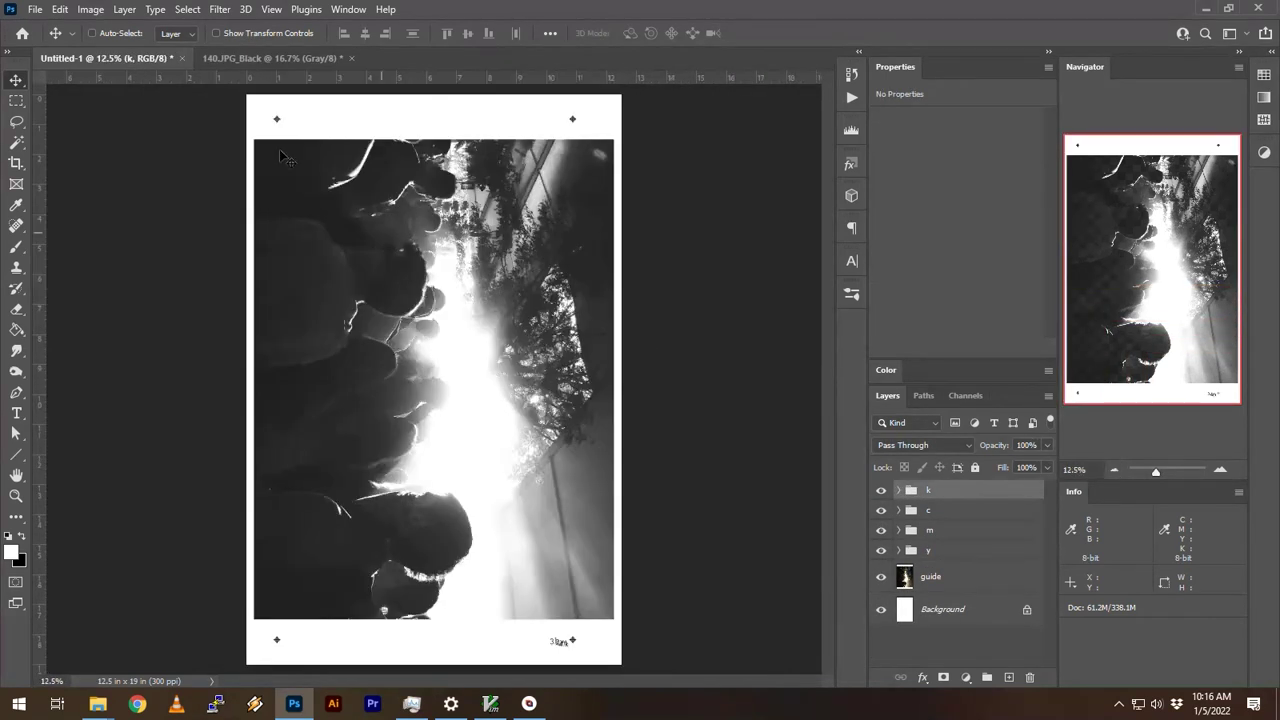
click(36, 10)
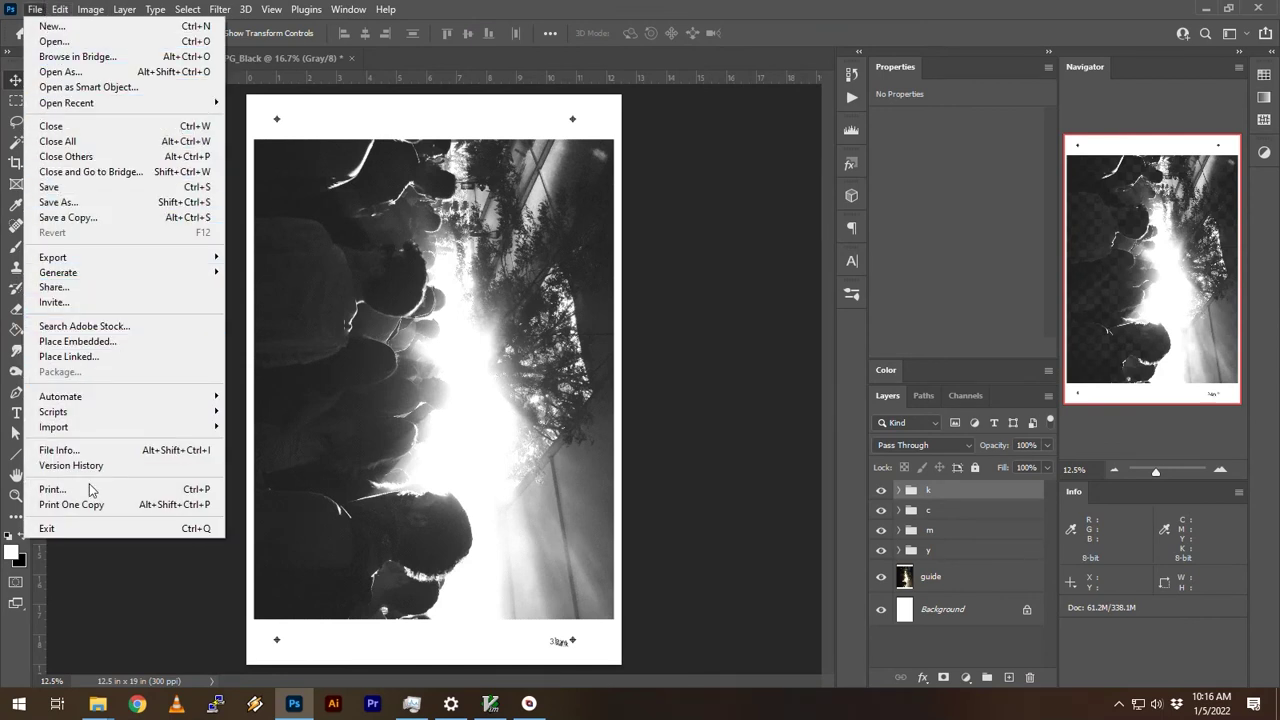
click(60, 489)
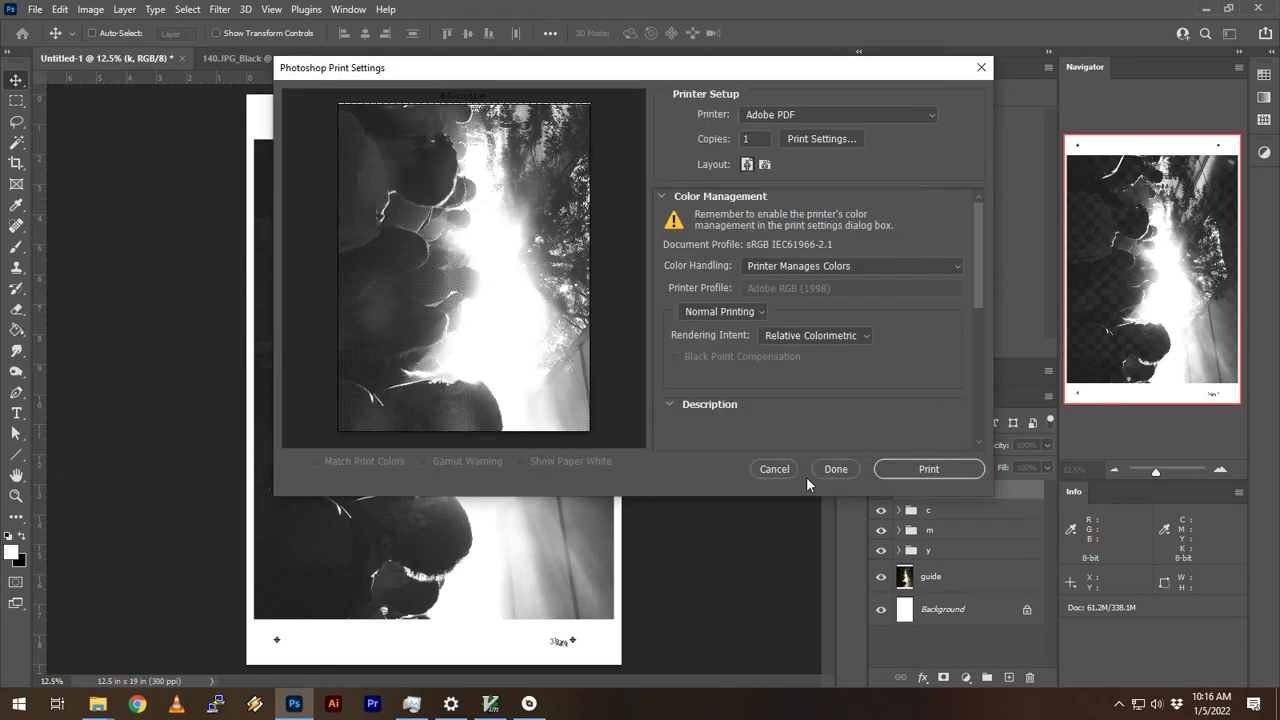
click(837, 469)
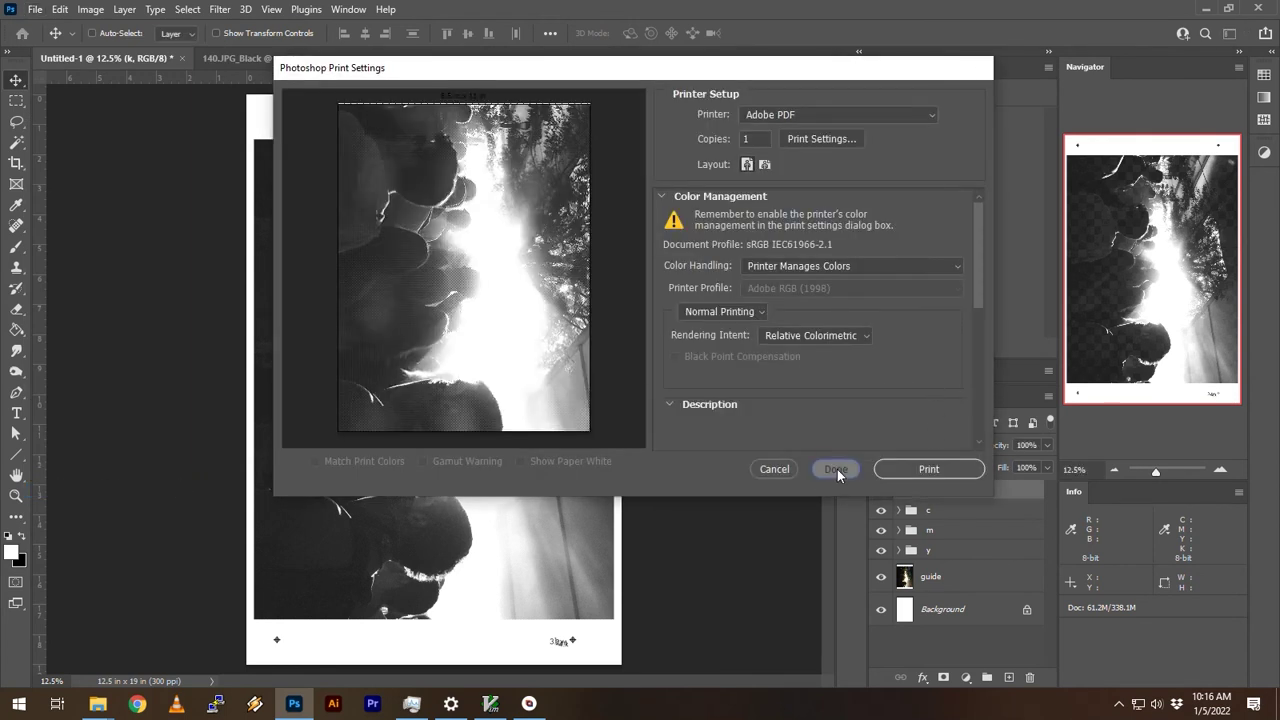